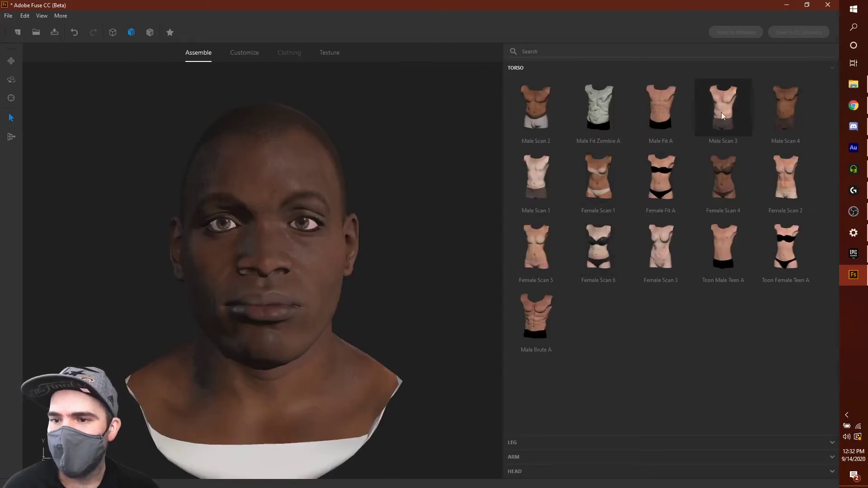
Step: Complete the character's body with the Male Scan 4 torso and the Male Fit Zombie A legs and arms
left_click(783, 89)
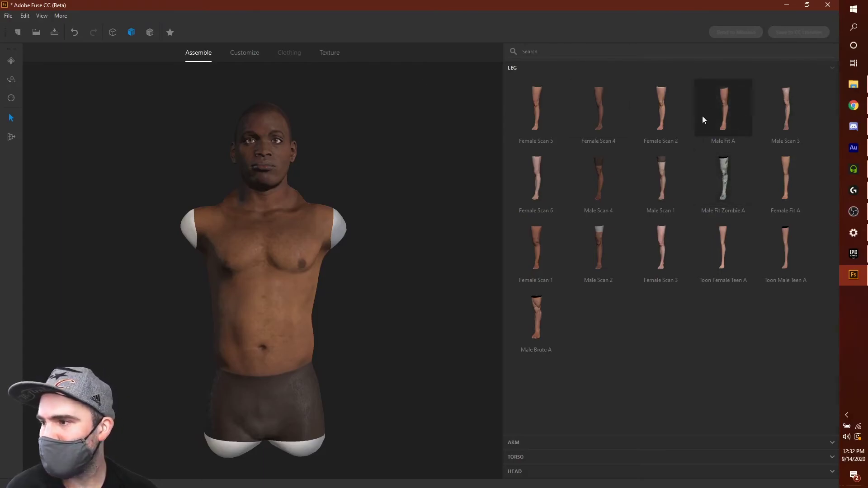
left_click(734, 172)
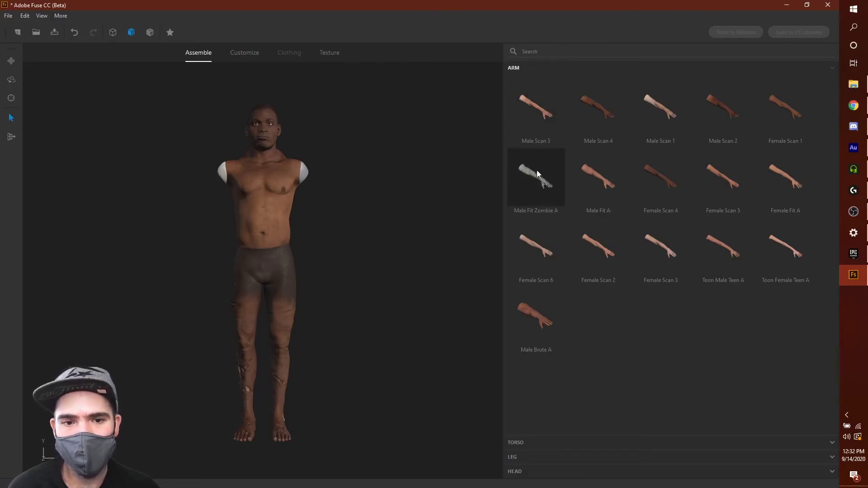
left_click(514, 178)
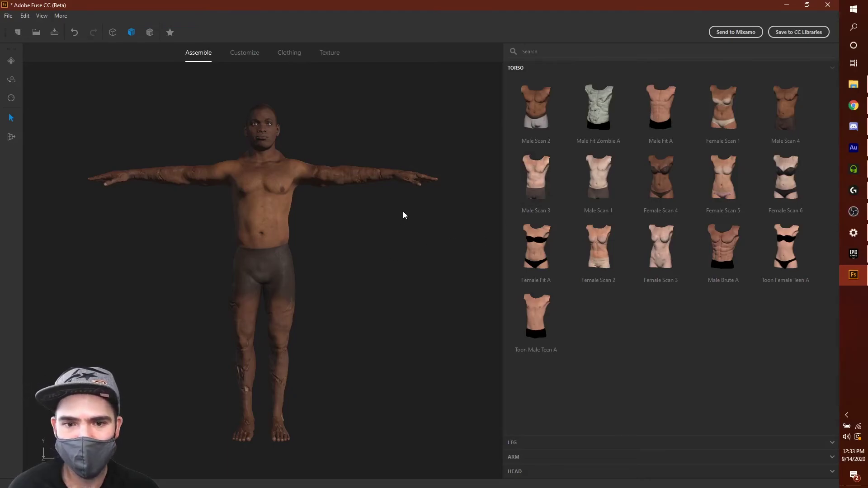
Step: Examine the assembled character's head, torso, arms and body-part seams from several angles and distances
left_click_drag(364, 245, 144, 281)
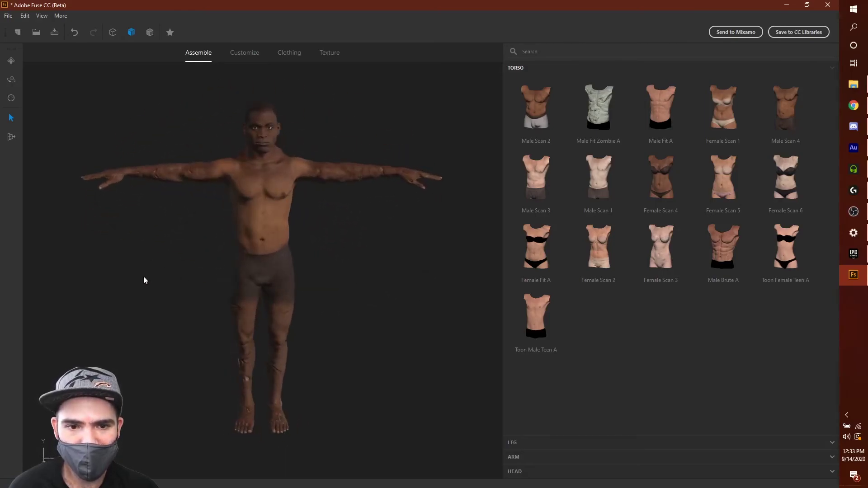
left_click(263, 239)
scroll(316, 166, "down", 5)
scroll(334, 162, "up", 6)
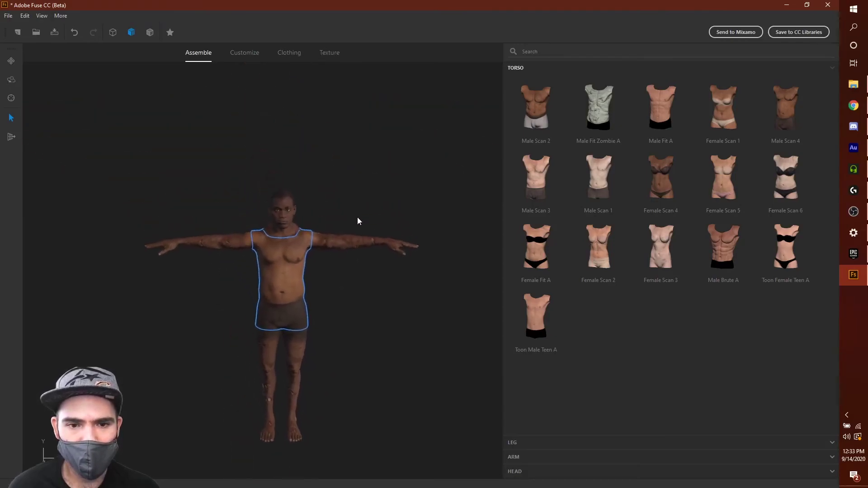
scroll(323, 211, "up", 3)
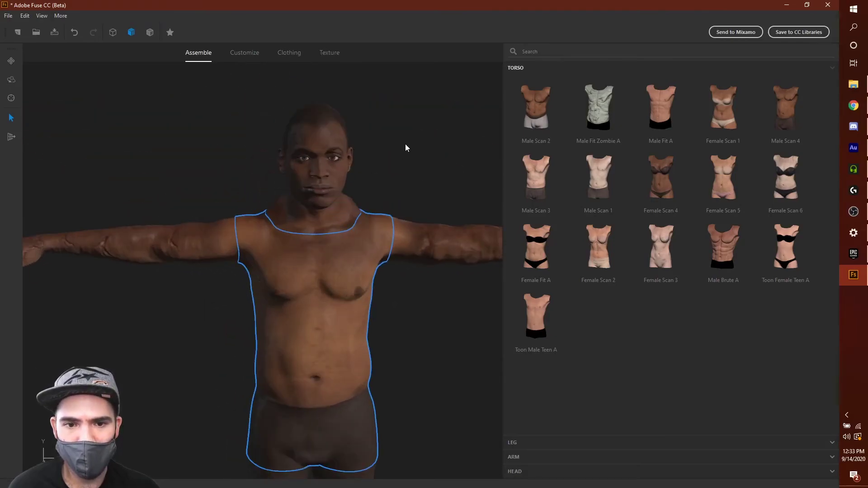
middle_click_drag(407, 147, 354, 165)
scroll(348, 172, "up", 2)
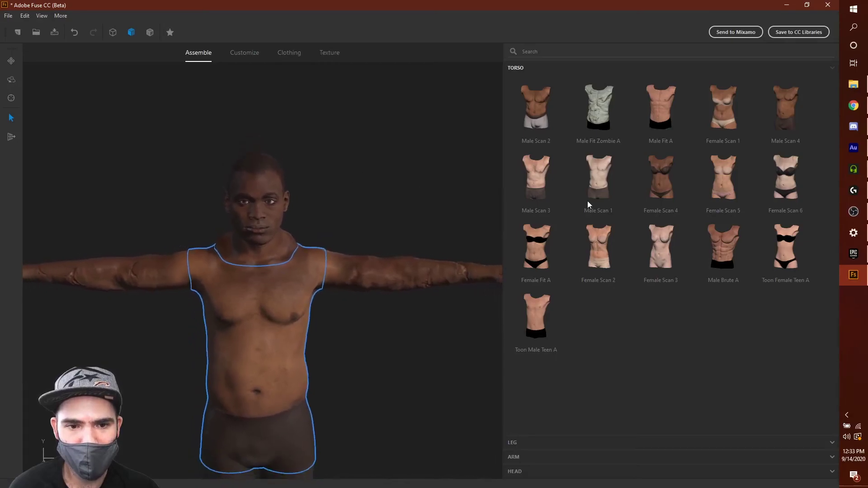
scroll(345, 74, "up", 5)
middle_click_drag(345, 73, 395, 119)
scroll(458, 262, "down", 4)
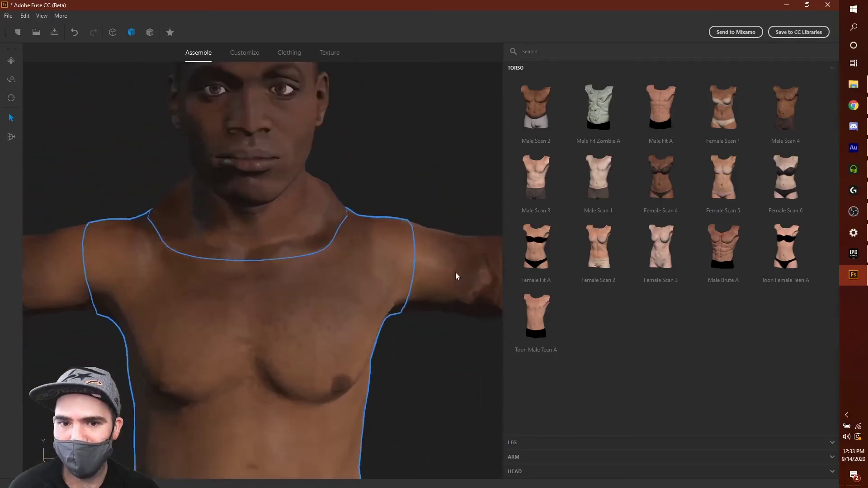
scroll(433, 322, "up", 3)
scroll(432, 322, "down", 3)
scroll(398, 267, "up", 1)
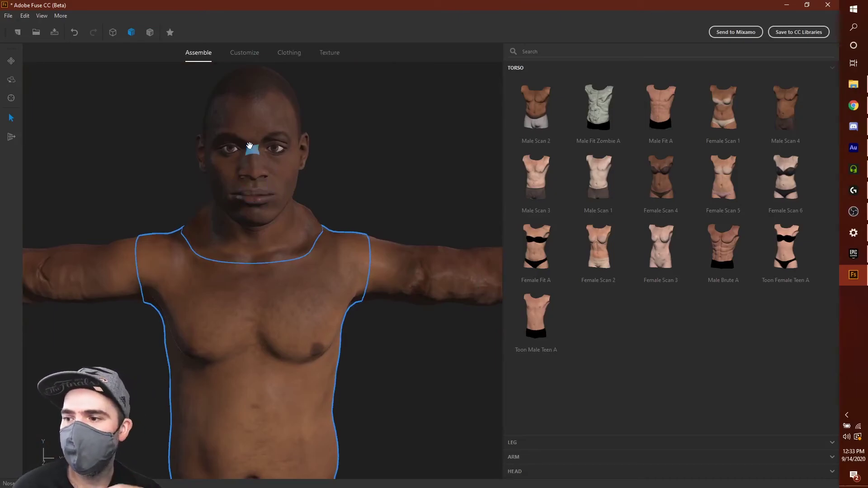
scroll(191, 121, "down", 2)
scroll(201, 129, "up", 3)
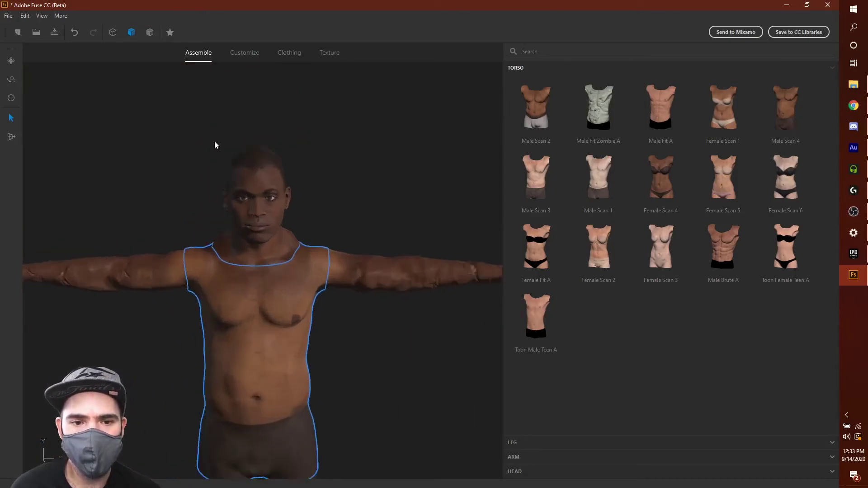
left_click_drag(360, 184, 327, 175)
middle_click_drag(328, 177, 432, 161)
middle_click_drag(437, 215, 349, 177)
left_click_drag(482, 244, 270, 141)
scroll(432, 297, "down", 5)
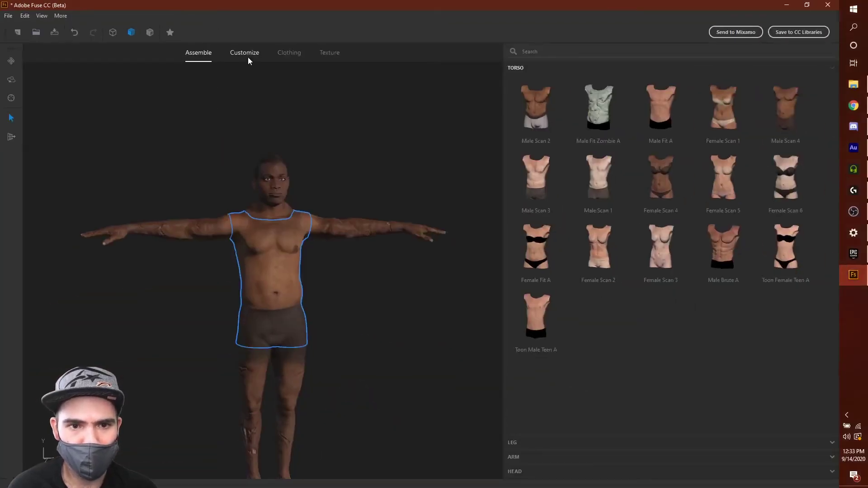
Step: Customize the character's stomach by setting Stomach Down / Up to -27 and Stomach Out / In to -90
left_click(367, 212)
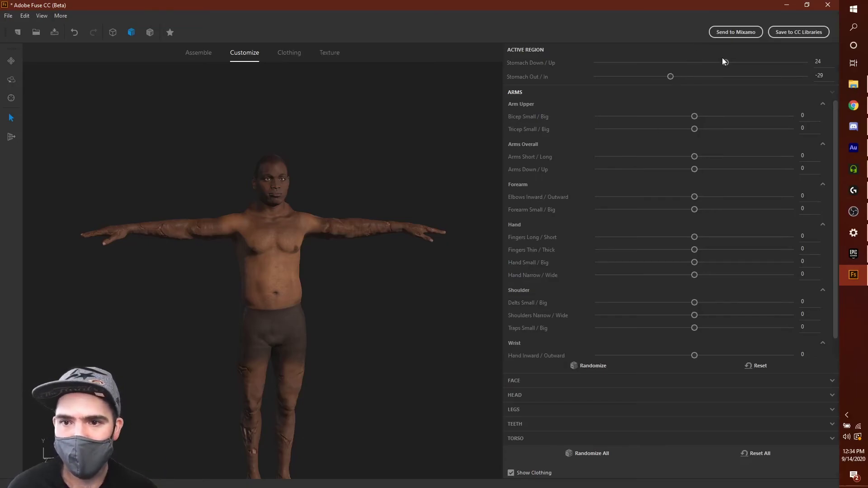
left_click_drag(730, 63, 727, 62)
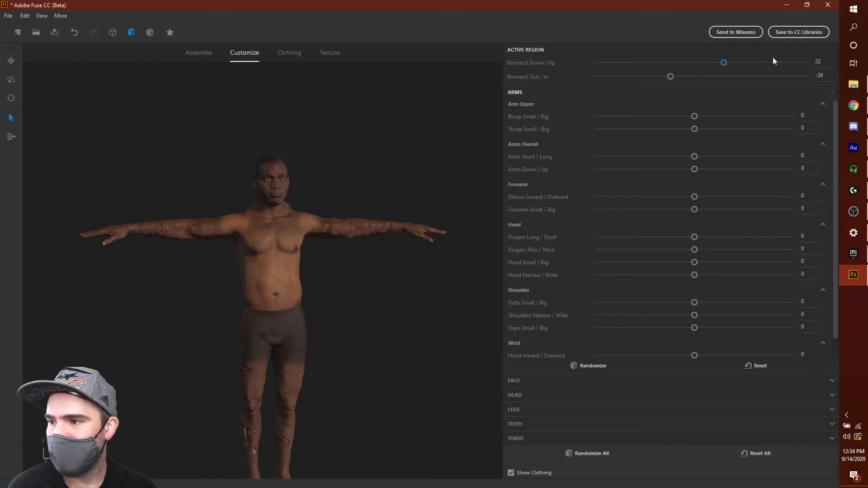
left_click_drag(728, 63, 618, 78)
left_click_drag(214, 367, 248, 360)
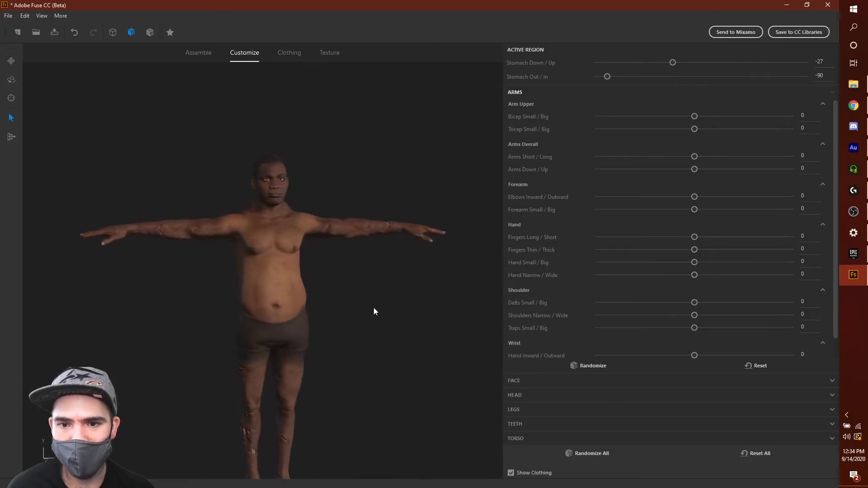
Step: Set the arms' Bicep Small / Big to 16 and the hands' Fingers Long / Short to -11
left_click_drag(695, 117, 758, 113)
left_click_drag(705, 117, 737, 117)
left_click(713, 121)
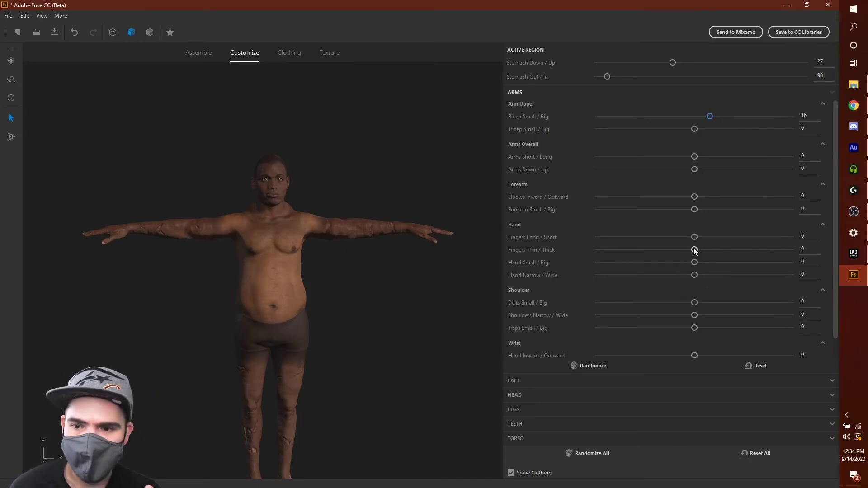
left_click_drag(695, 237, 702, 237)
left_click(684, 233)
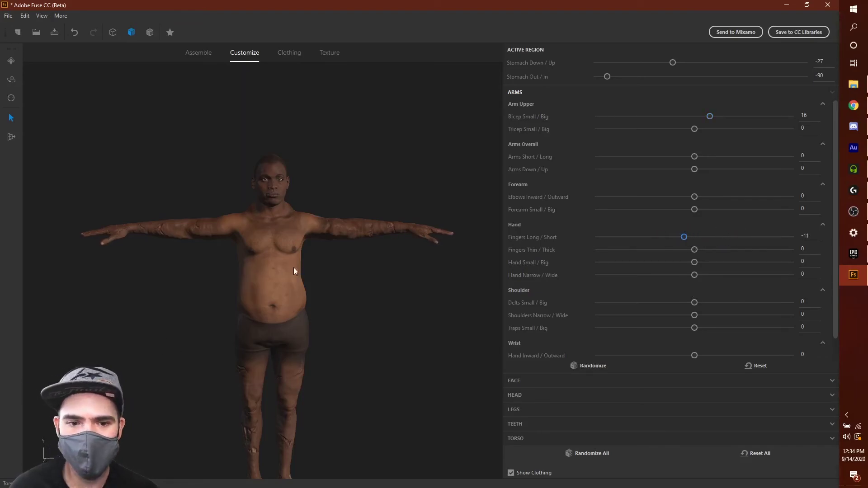
Step: Reshape the stomach on the model to Down / Up 23 and Out / In -89, and the pecs to Down / Up -7 and Narrow / Wide 18
left_click_drag(329, 296, 366, 304)
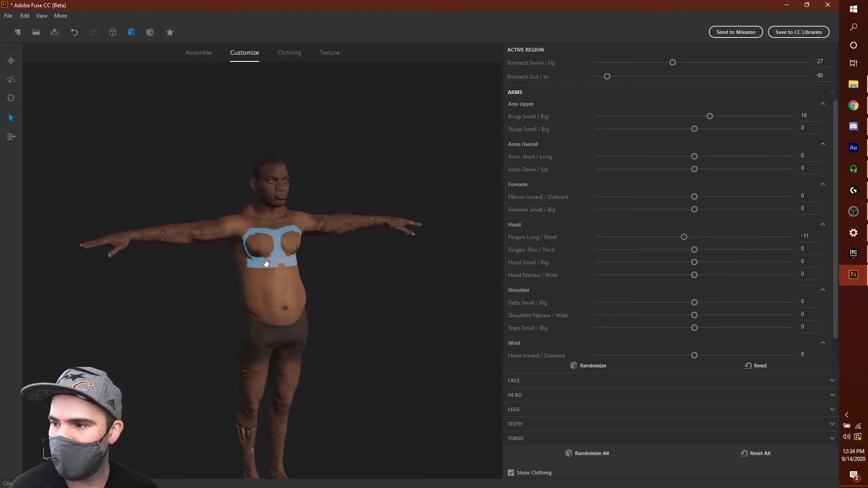
left_click_drag(269, 292, 294, 291)
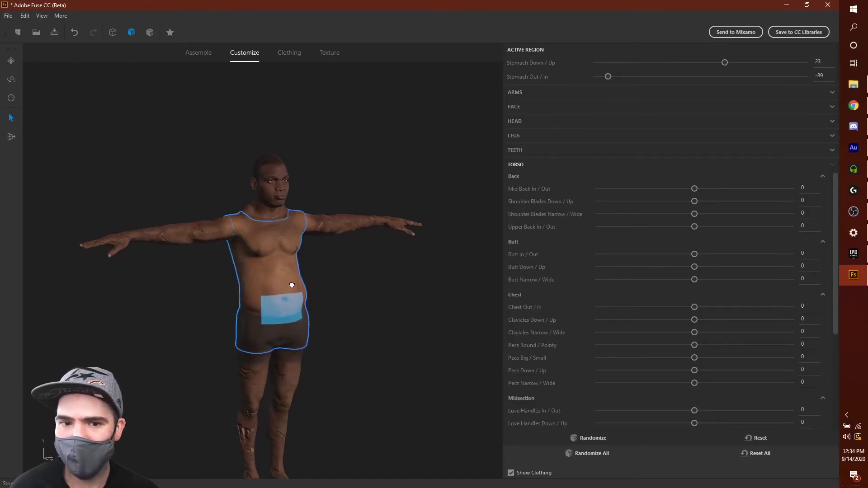
left_click(255, 242)
left_click_drag(255, 241, 274, 248)
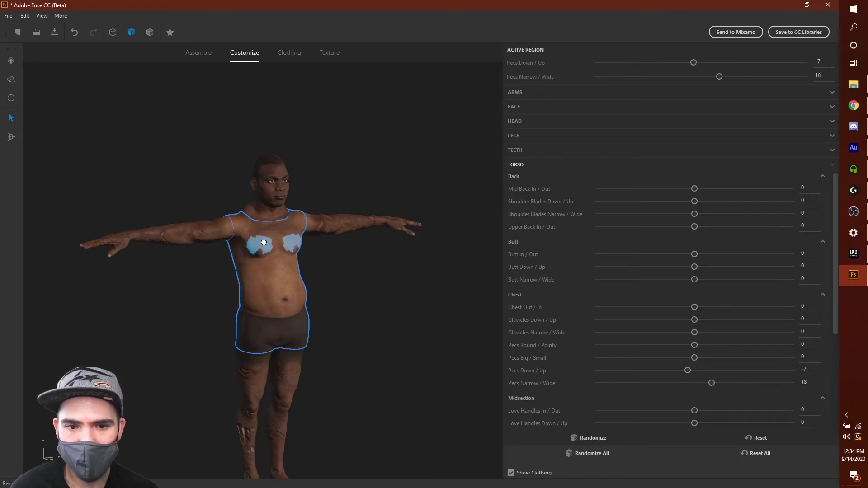
Step: Reshape the neck directly on the model to Thin / Thick -16 and Muscular / Fat 43
left_click(251, 210)
left_click_drag(252, 210, 289, 221)
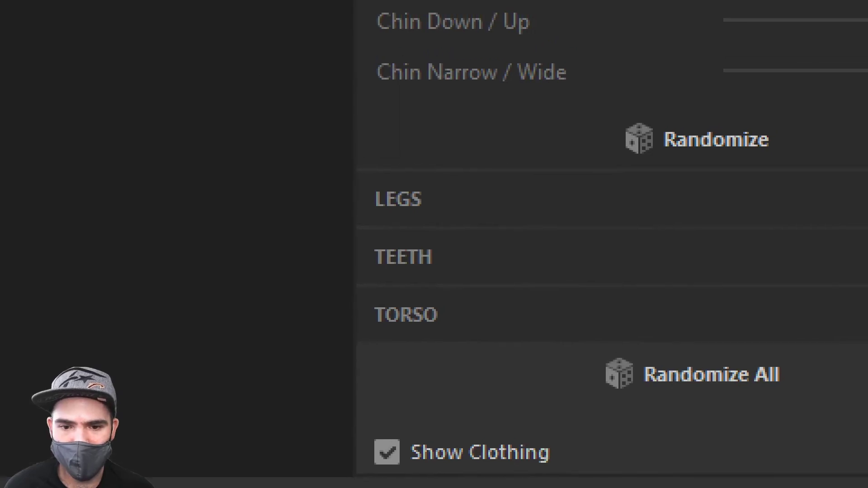
scroll(611, 245, "up", 15)
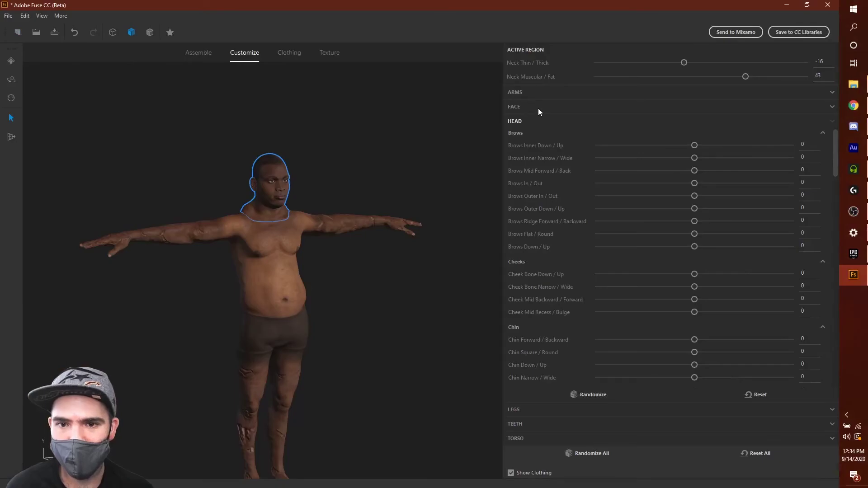
Step: Give the face an expression with Angry at 69 and Awkward at 100
left_click(539, 109)
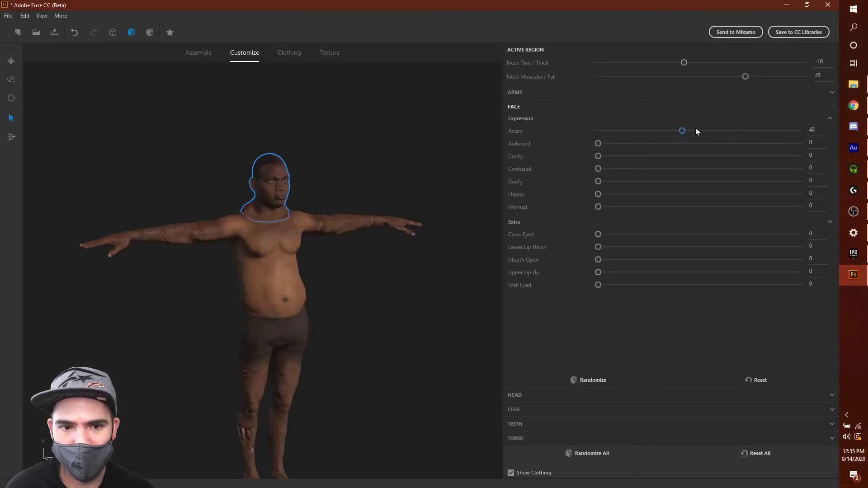
left_click(671, 131)
scroll(252, 258, "up", 5)
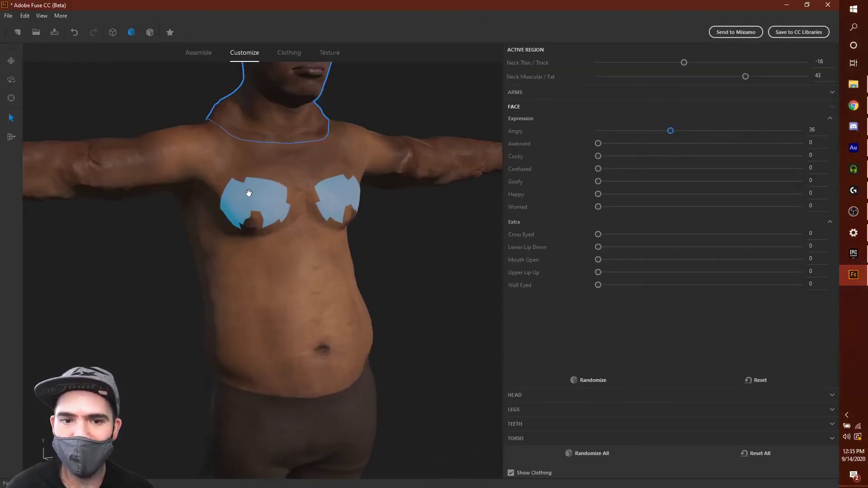
scroll(239, 286, "up", 5)
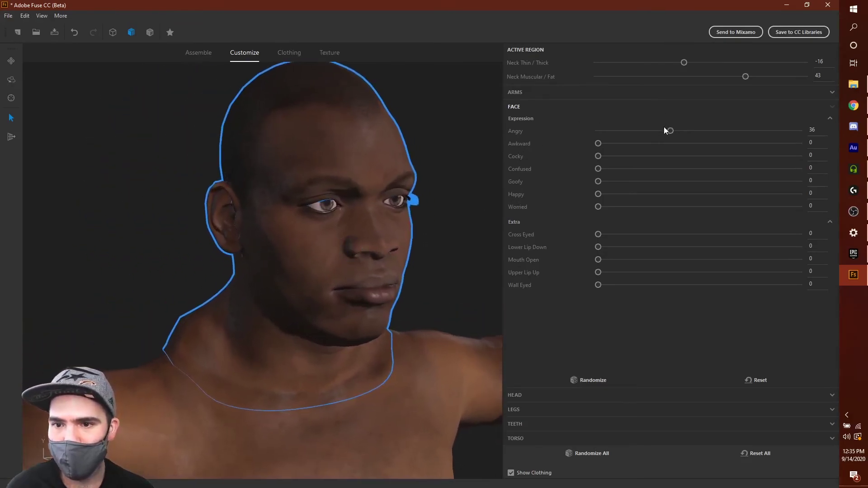
left_click_drag(673, 129, 699, 168)
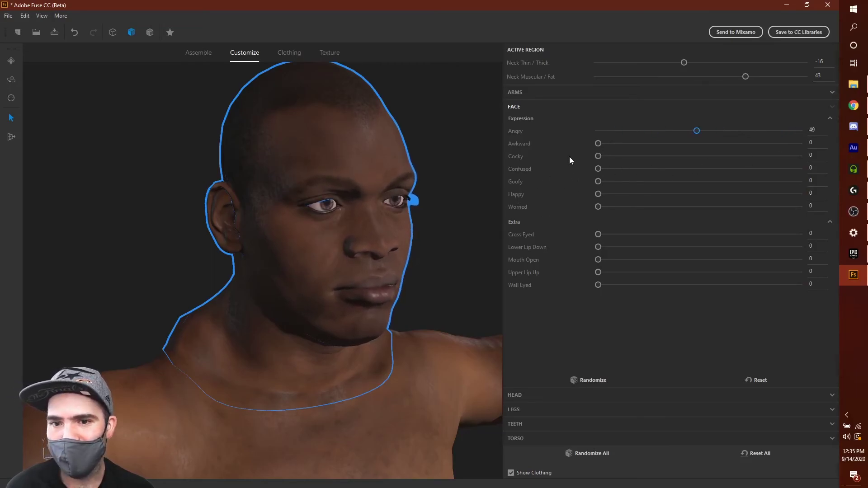
left_click_drag(699, 132, 737, 131)
left_click_drag(598, 143, 822, 142)
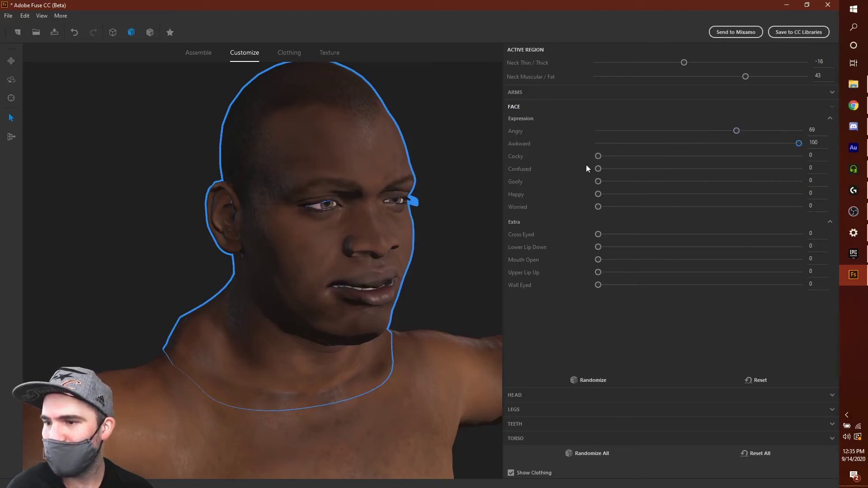
left_click_drag(431, 244, 409, 246)
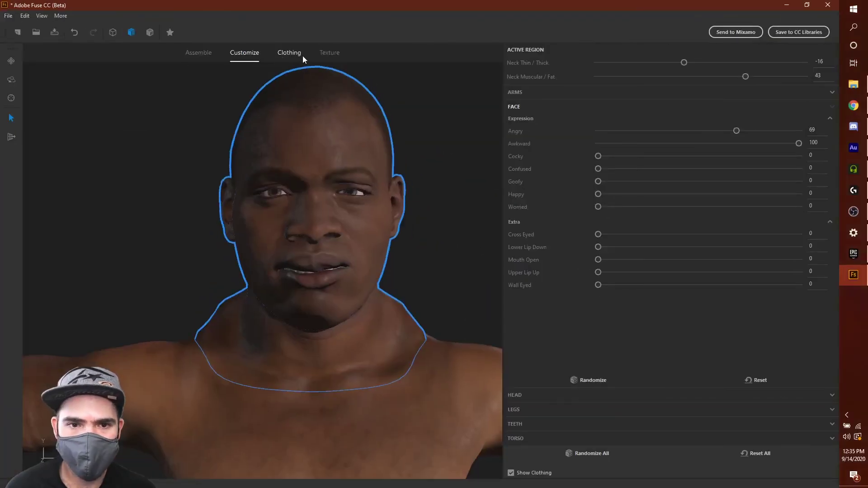
Step: Browse the clothing tops and dress the character in the Athletic Top, checking its fit on the torso
left_click(443, 195)
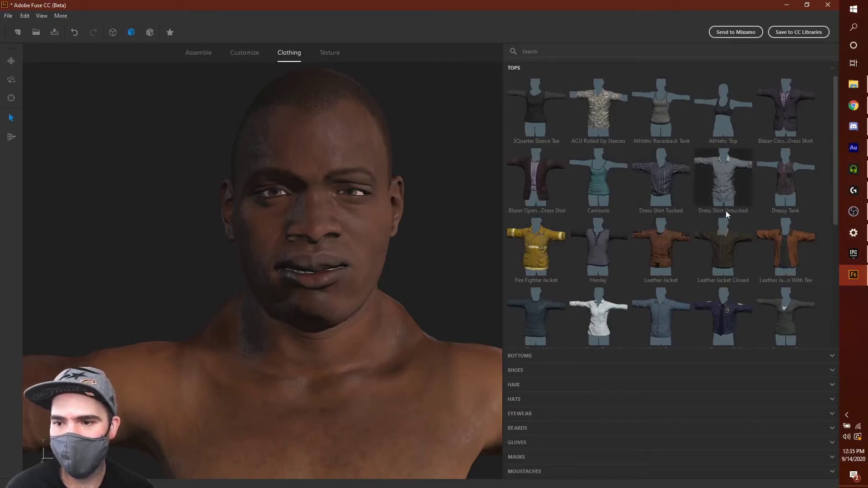
scroll(726, 211, "down", 3)
scroll(726, 211, "up", 2)
scroll(726, 210, "up", 1)
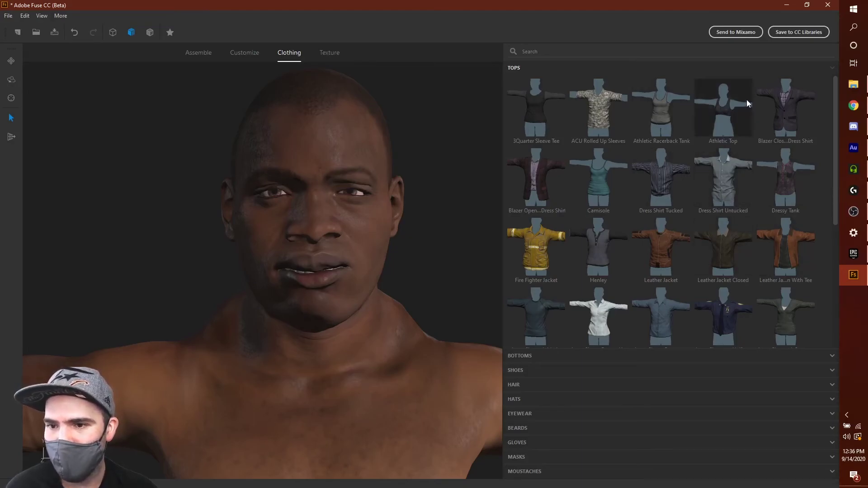
left_click(726, 114)
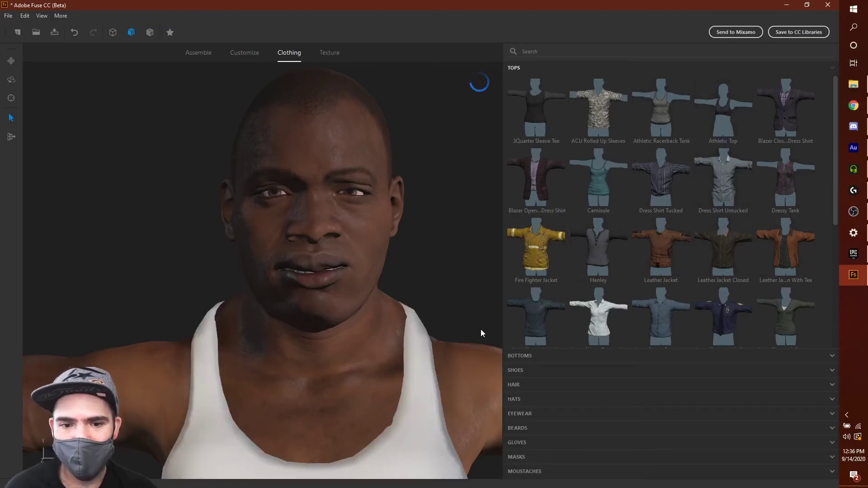
scroll(475, 326, "down", 3)
left_click_drag(345, 399, 356, 381)
middle_click_drag(345, 354, 414, 251)
left_click_drag(411, 333, 470, 333)
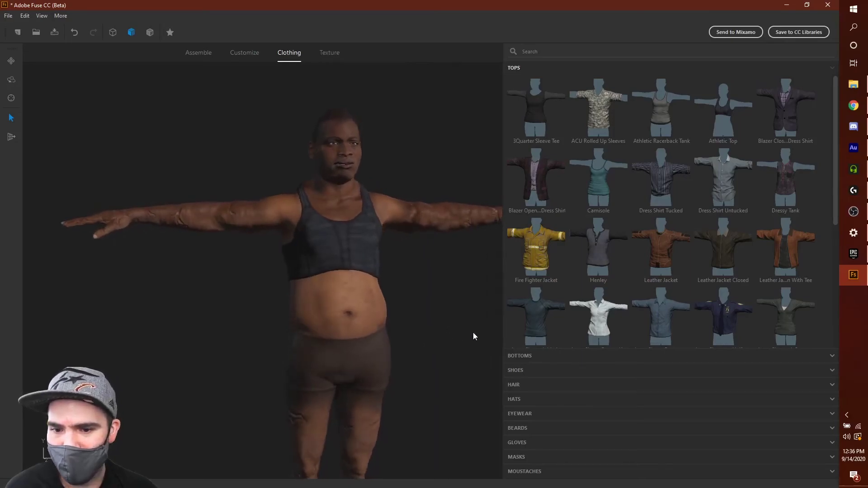
Step: Try the Athletic Pant on the character, replacing it with the dark grey-green slim jeans
left_click(549, 356)
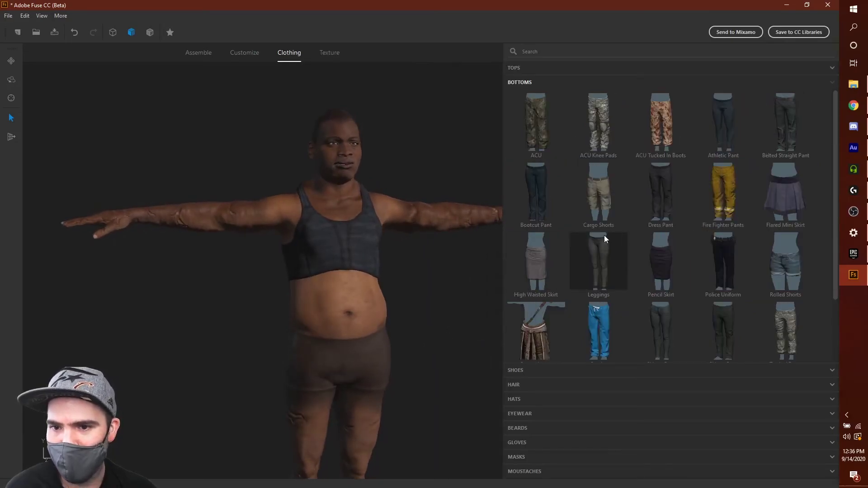
left_click(716, 110)
left_click_drag(450, 317, 501, 312)
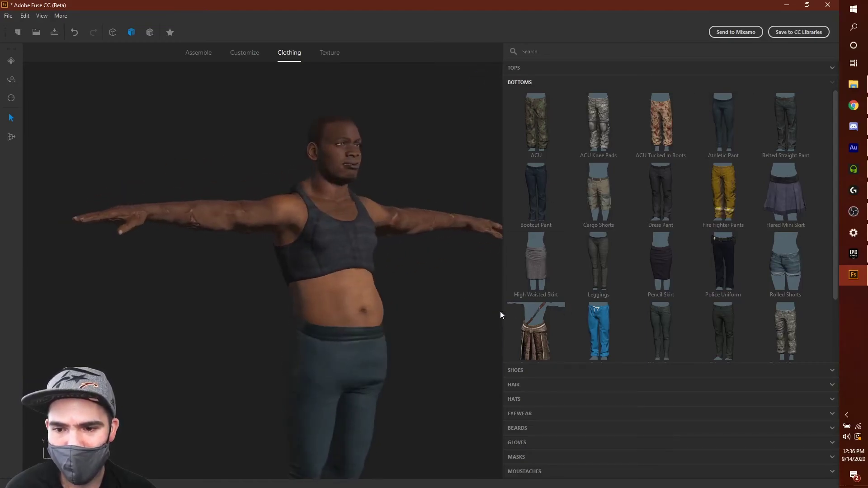
left_click(663, 312)
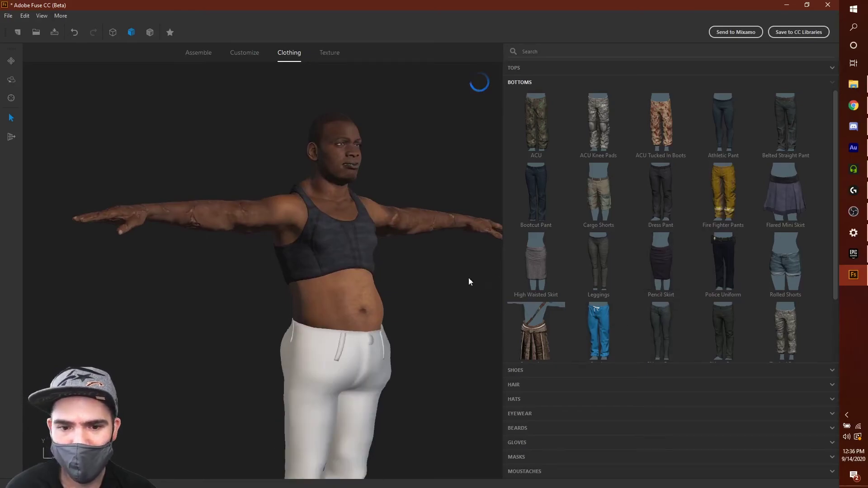
left_click_drag(397, 310, 250, 357)
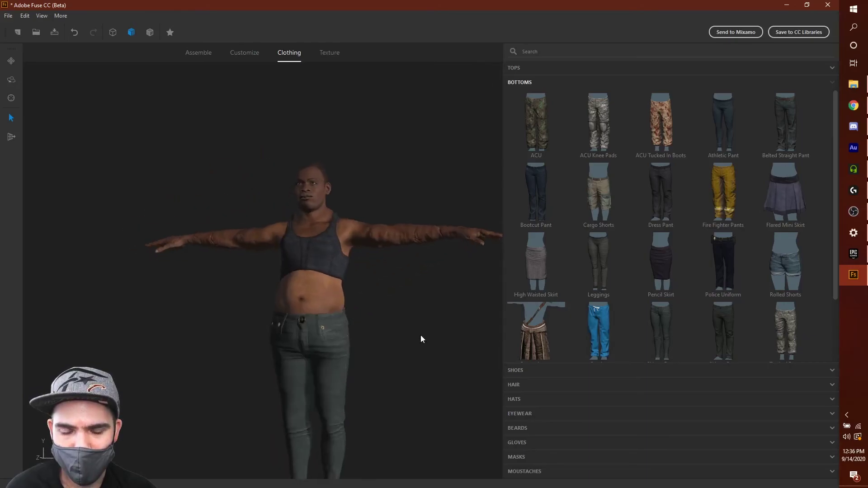
Step: Replace the character's top with the Dress Shirt Tucked
left_click_drag(415, 349, 432, 342)
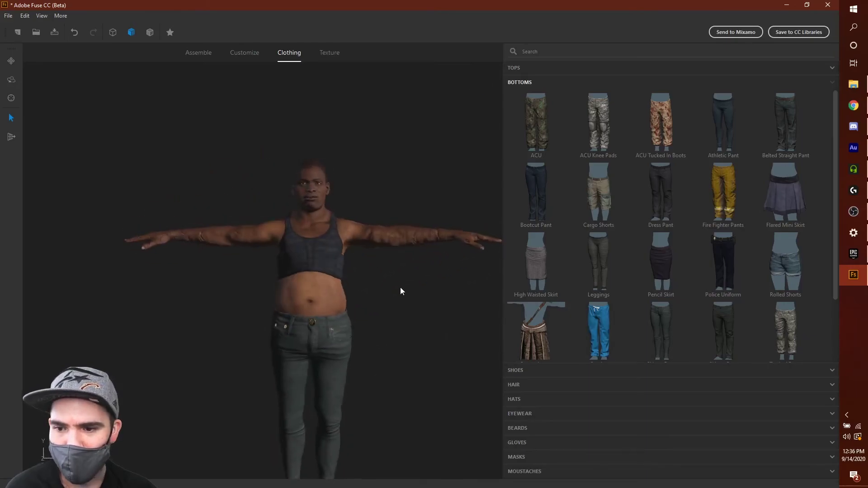
scroll(390, 270, "up", 5)
left_click(538, 69)
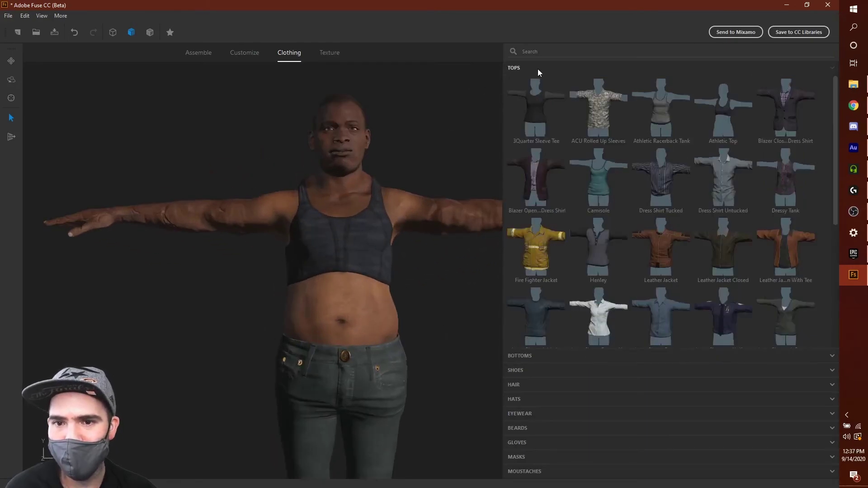
left_click(668, 181)
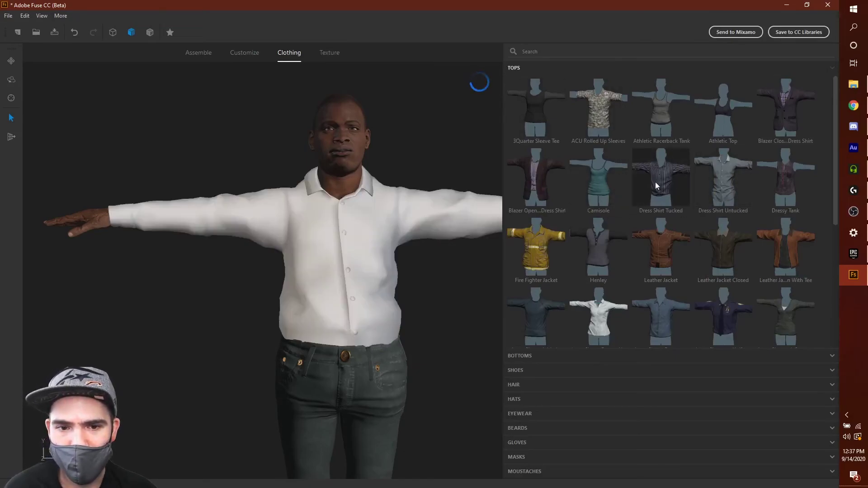
left_click_drag(465, 304, 427, 304)
Step: Put the Tactical Boot B shoes on the character's bare feet
scroll(427, 308, "down", 2)
middle_click_drag(428, 313, 471, 226)
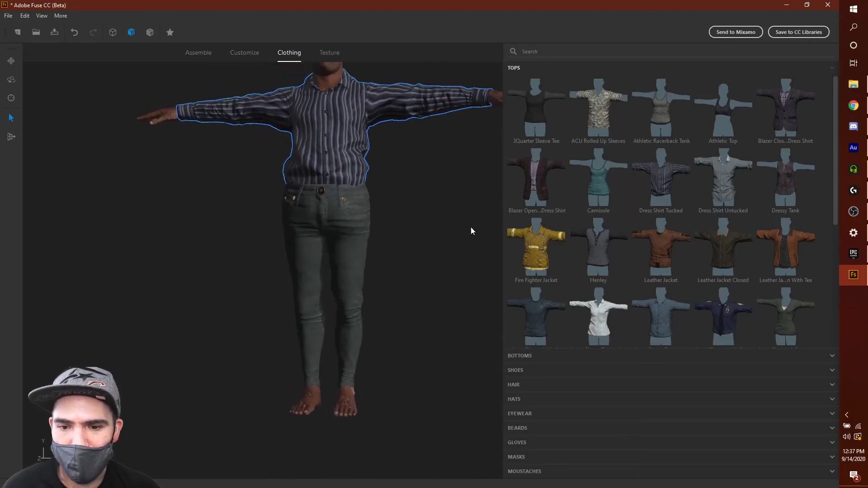
left_click(532, 371)
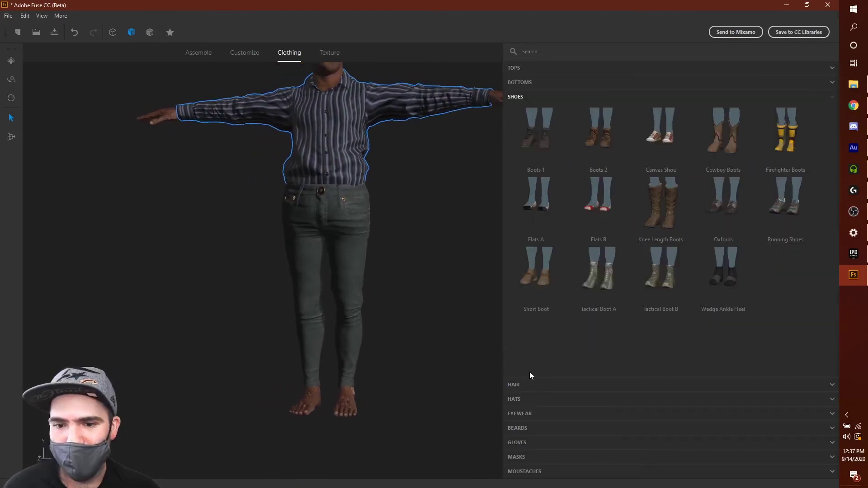
left_click(674, 269)
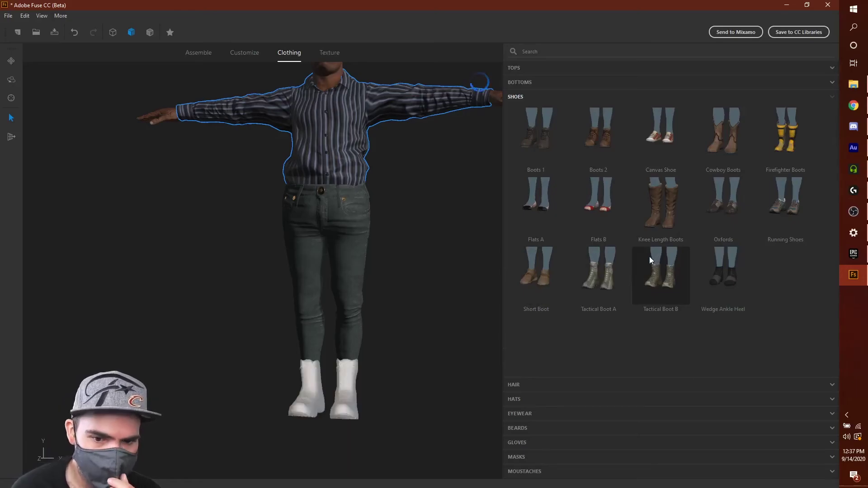
left_click_drag(448, 326, 378, 342)
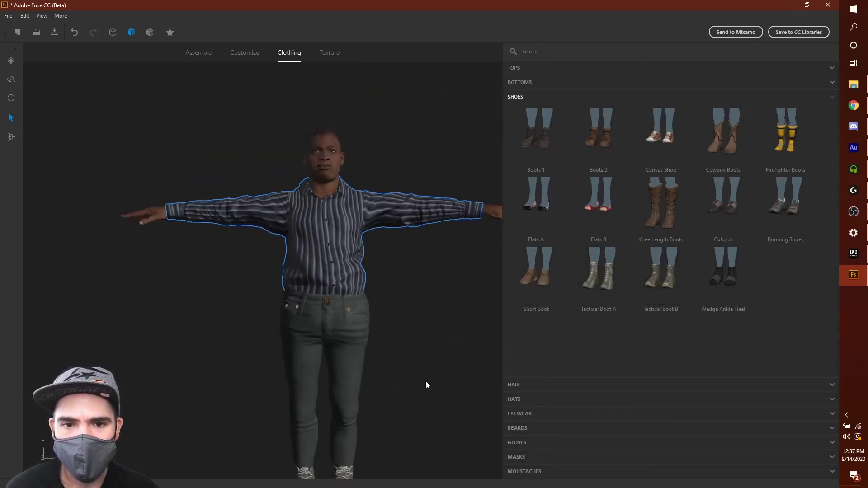
Step: Try the Baseball Cap on the character's head
left_click(534, 401)
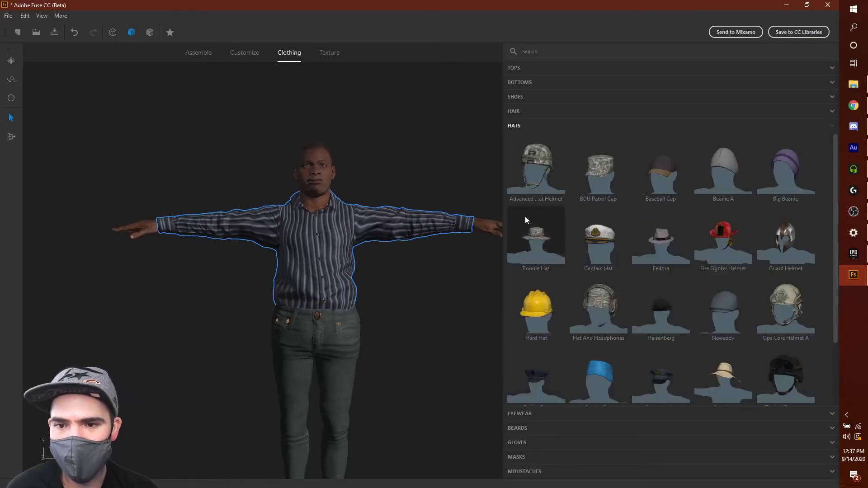
left_click(650, 184)
left_click_drag(499, 321, 437, 341)
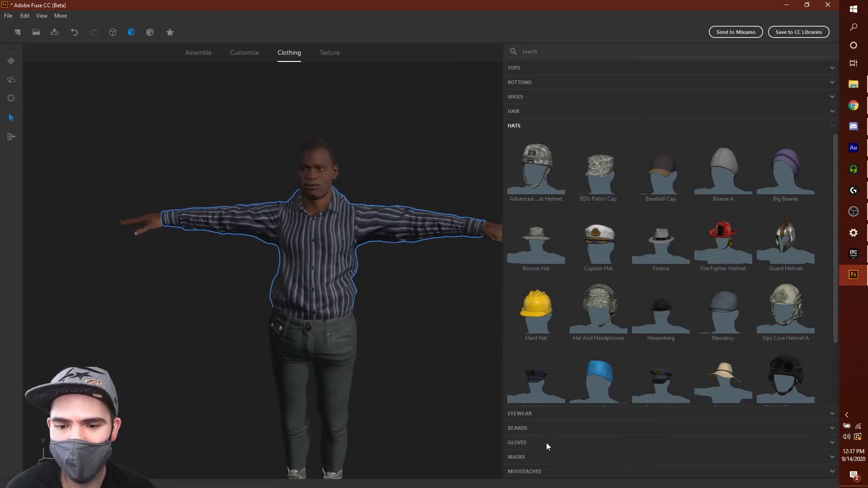
Step: Try the Alpha Soul Patch beard on the character and check it close up on the face
left_click(520, 434)
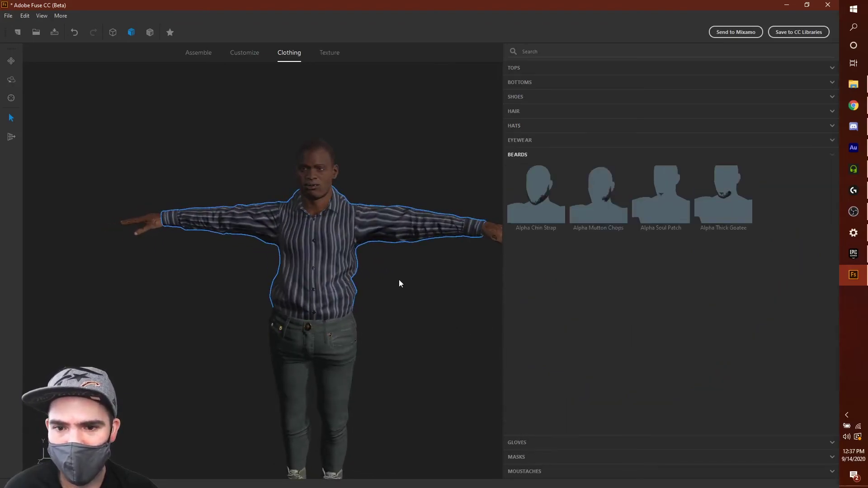
scroll(394, 272, "up", 6)
middle_click_drag(372, 173, 296, 319)
scroll(296, 319, "up", 3)
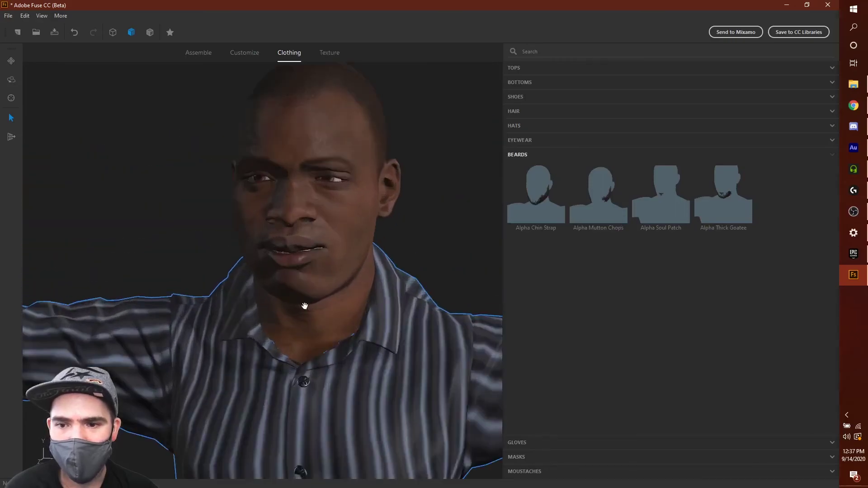
left_click_drag(479, 237, 523, 237)
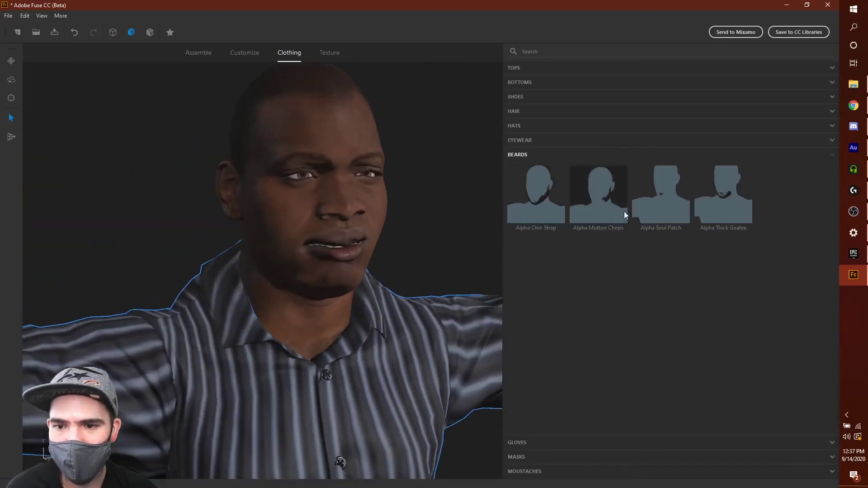
left_click(639, 194)
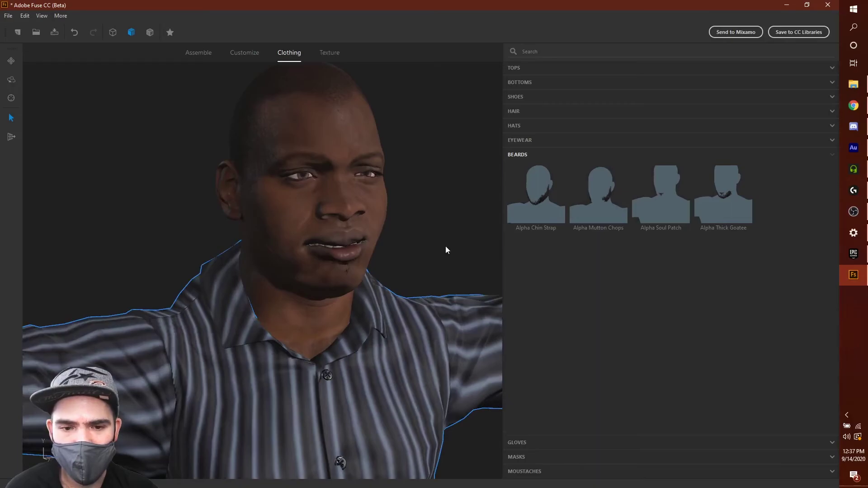
left_click_drag(446, 246, 419, 235)
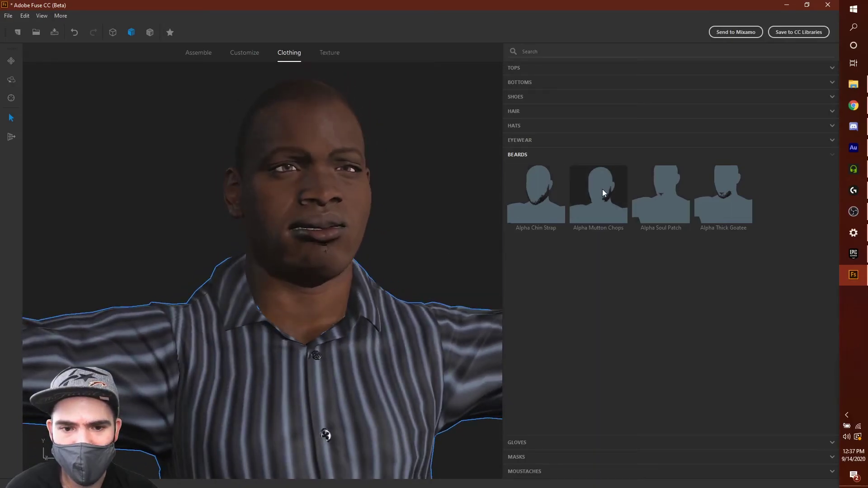
Step: Try the Alpha Mutton Chops on the face, replacing them with the Alpha Chin Strap beard
left_click(603, 190)
left_click_drag(454, 261, 473, 259)
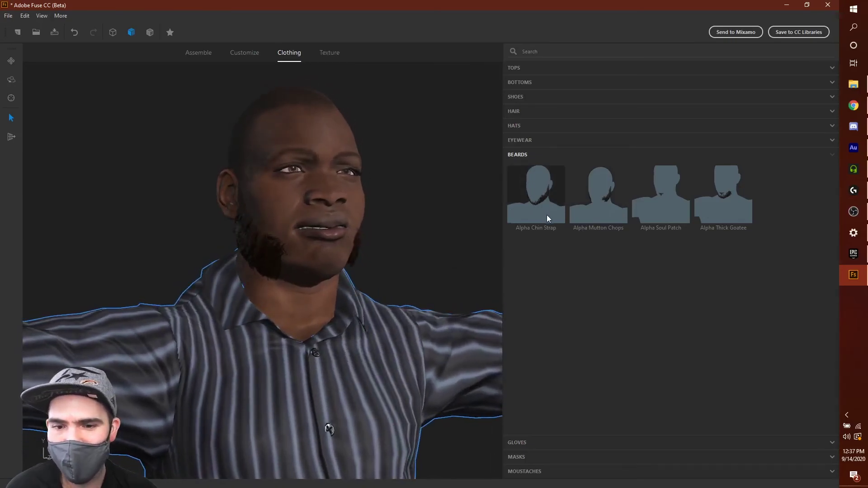
left_click(546, 218)
left_click_drag(444, 261, 408, 259)
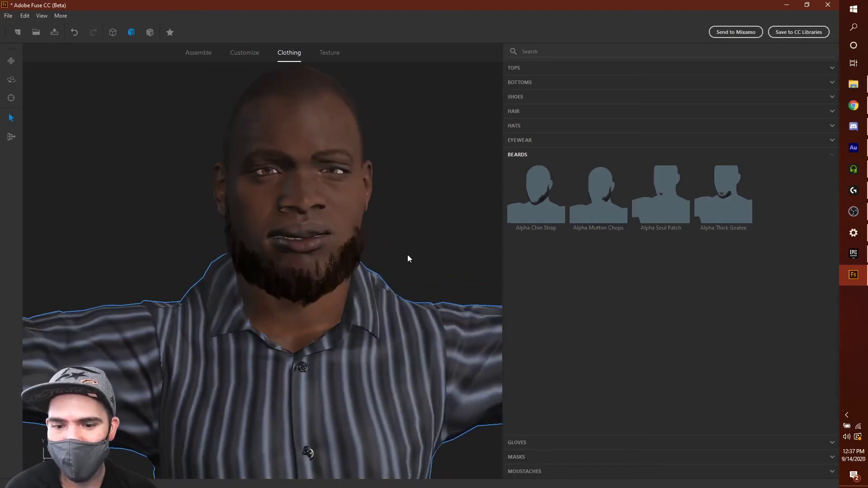
Step: Put the Surgical Mask on the character and replace the beard showing around it with the Alpha Soul Patch
left_click(544, 458)
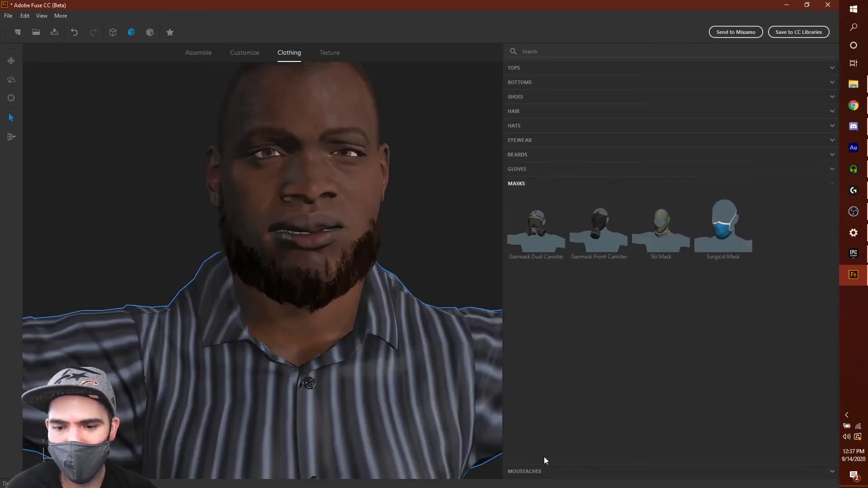
left_click(728, 233)
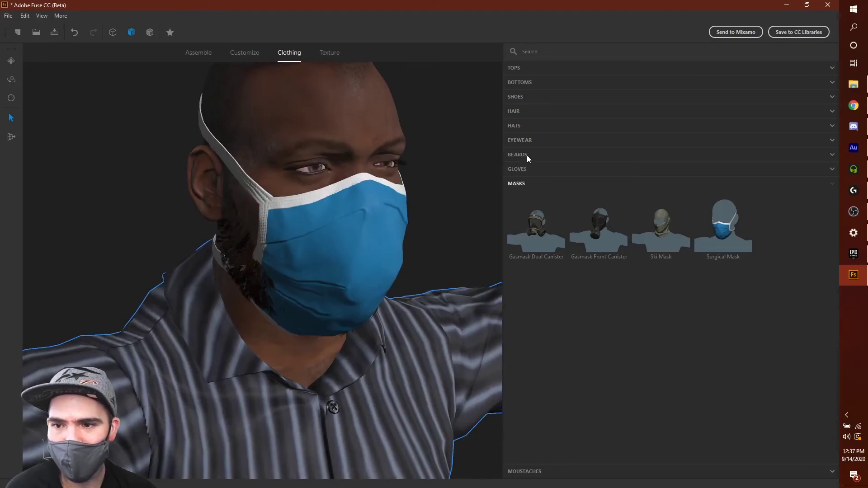
left_click(527, 156)
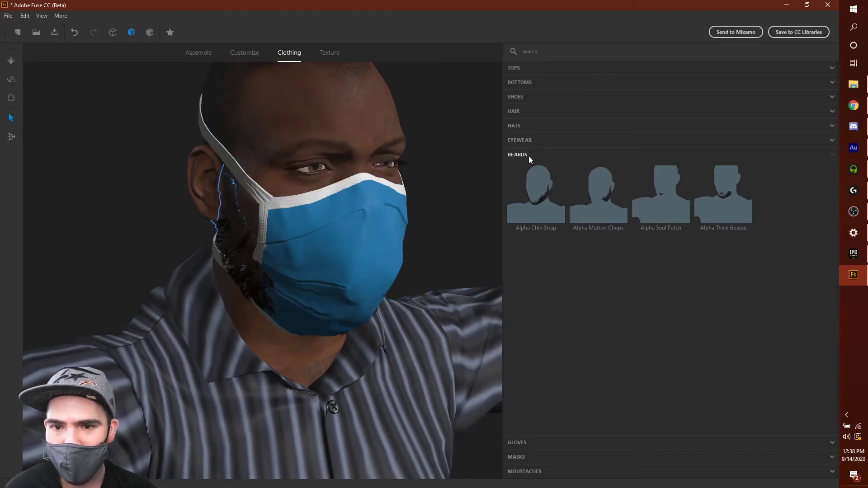
left_click(683, 193)
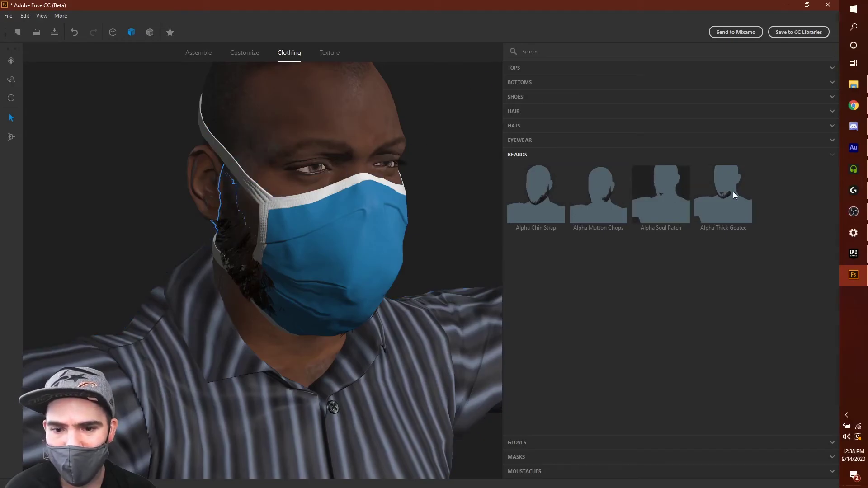
left_click_drag(469, 243, 429, 245)
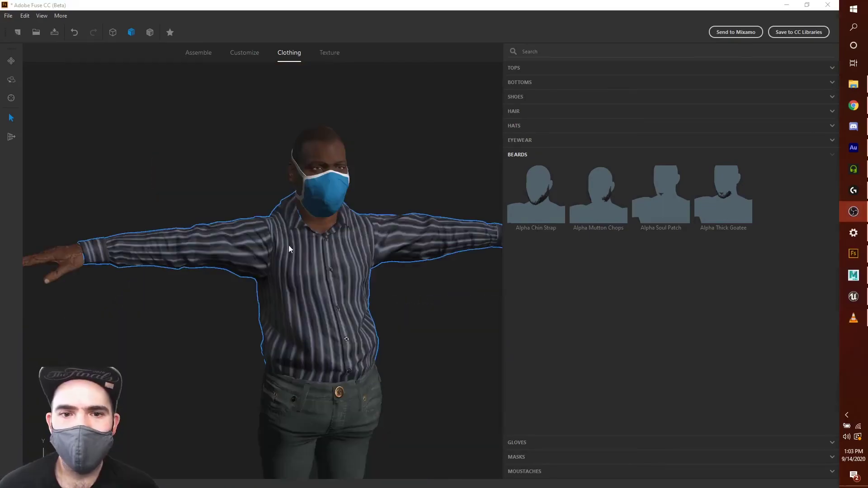
Step: Send the character to Mixamo under the name ShirtGuy
left_click_drag(453, 317, 525, 196)
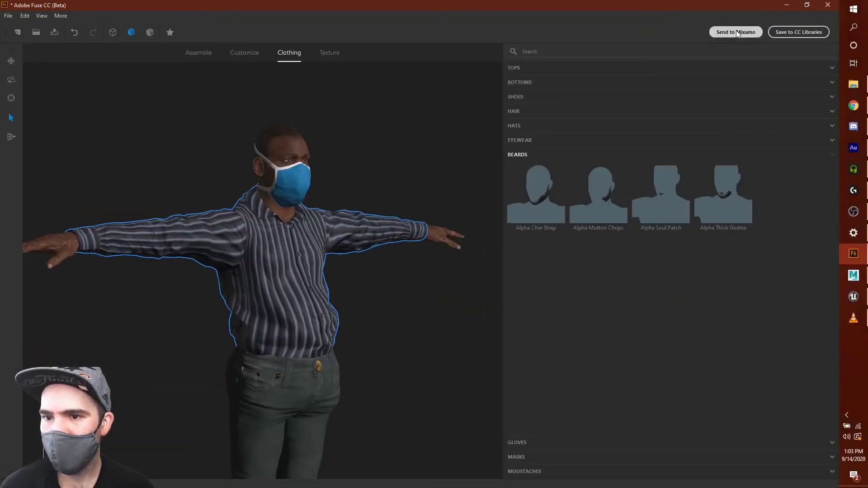
left_click(562, 126)
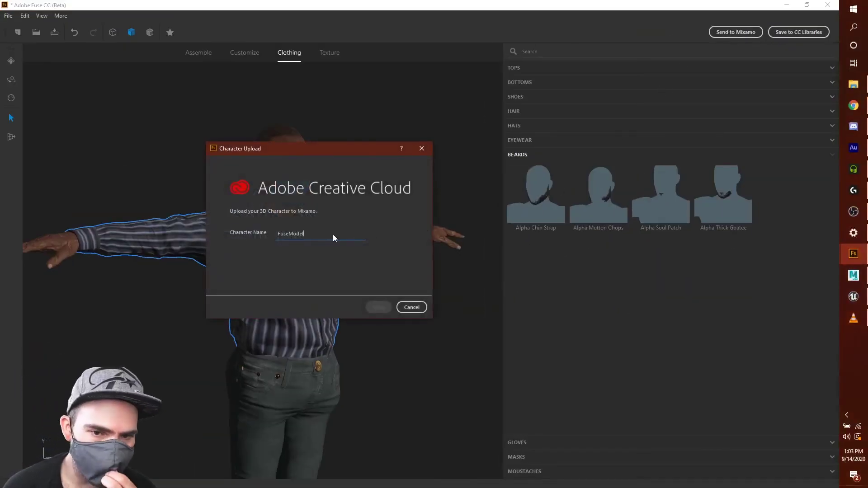
left_click_drag(335, 235, 267, 244)
left_click_drag(335, 152, 614, 196)
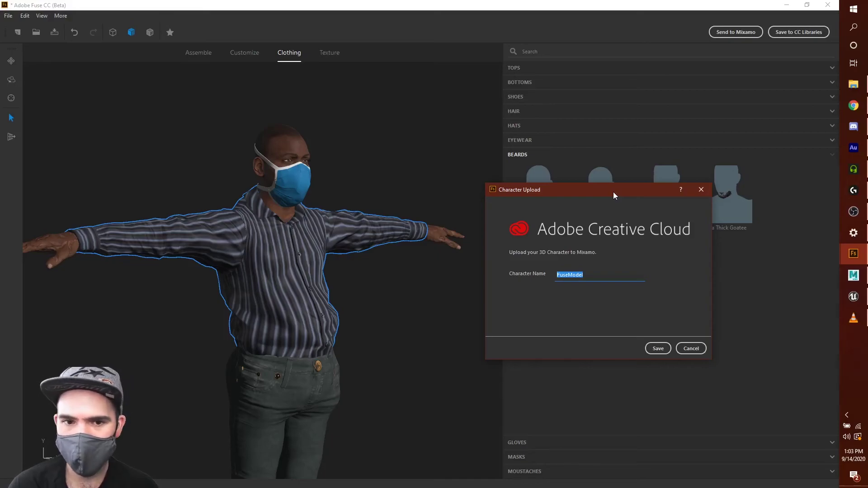
type("ShirtGuy")
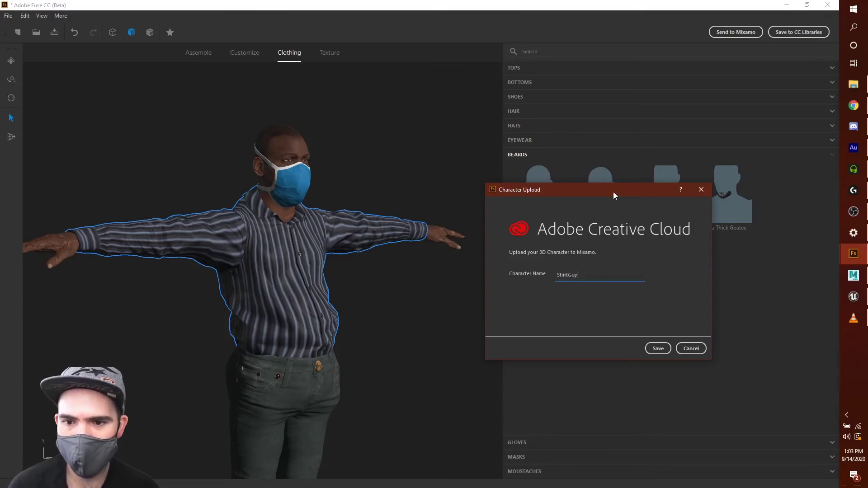
left_click(654, 351)
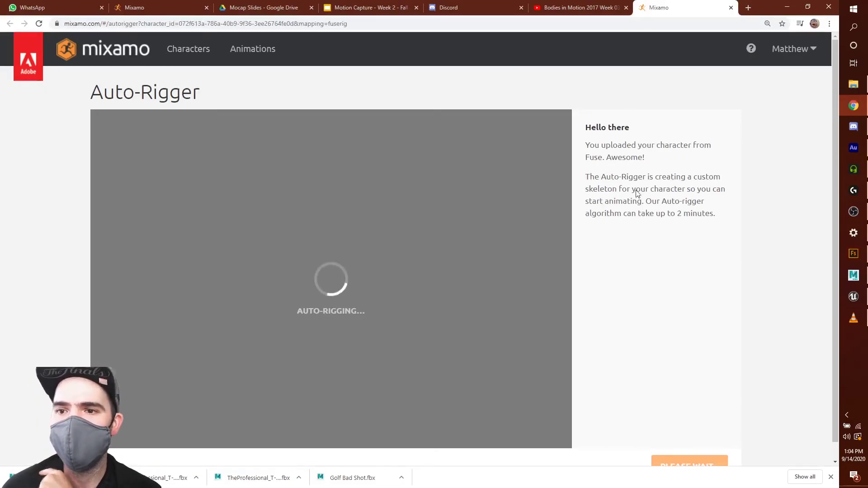
Step: Examine the auto-rigged character's moving preview in Mixamo from several angles, both close up and at full length
scroll(637, 199, "down", 1)
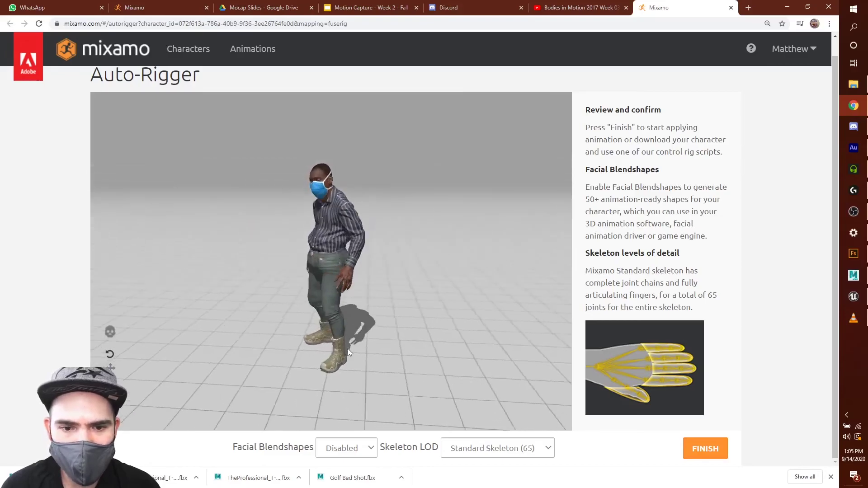
scroll(270, 252, "up", 5)
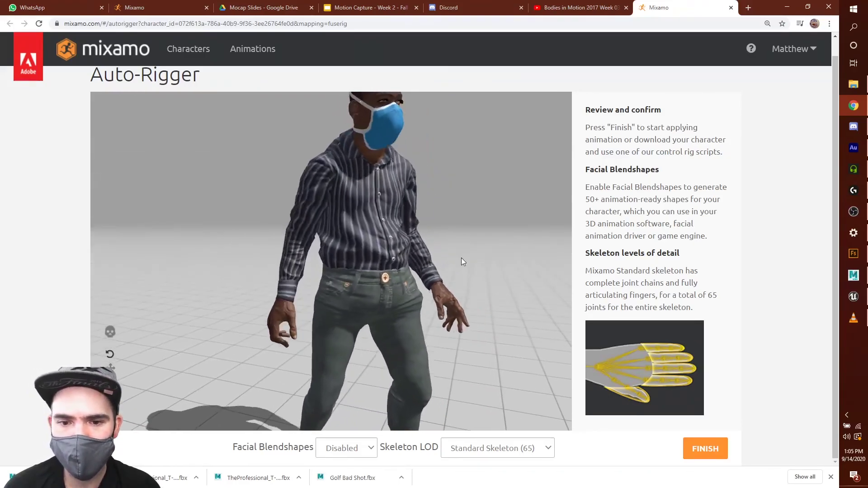
left_click_drag(451, 303, 398, 301)
scroll(399, 301, "down", 5)
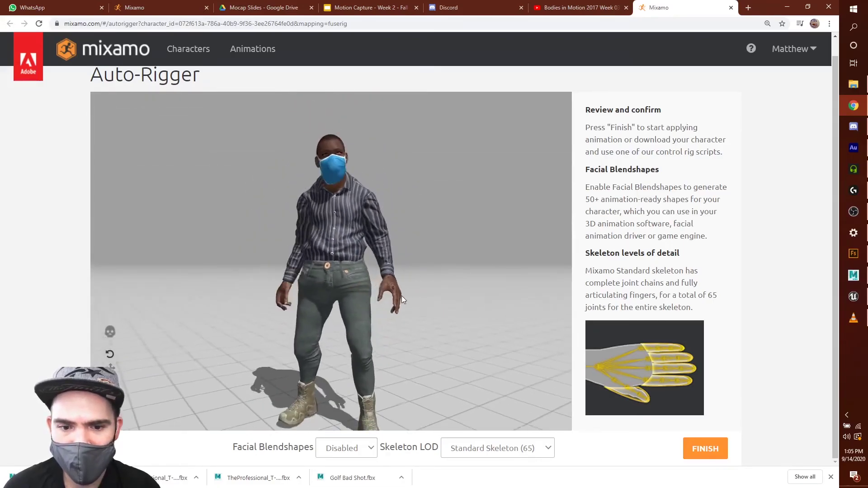
scroll(448, 294, "up", 3)
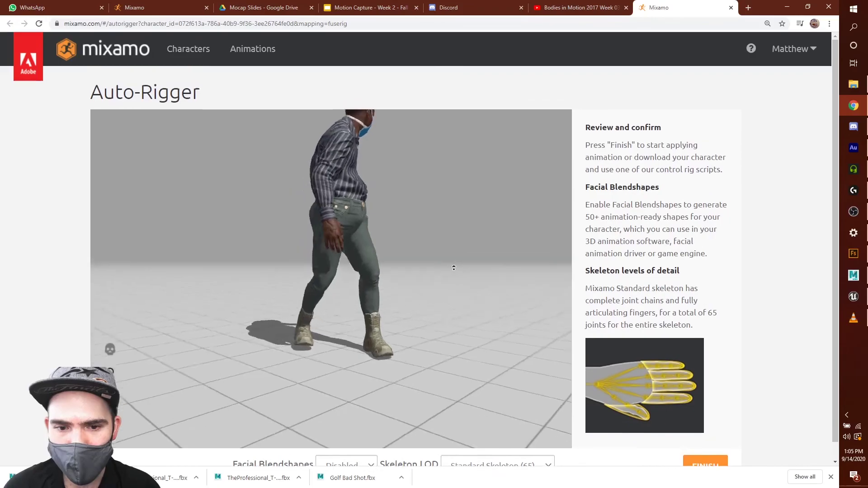
left_click_drag(430, 292, 437, 216)
scroll(442, 222, "down", 3)
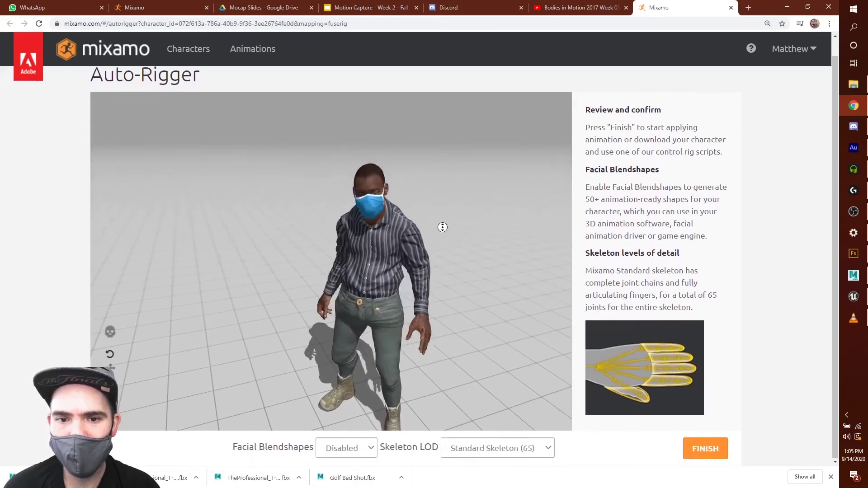
left_click_drag(436, 245, 327, 249)
scroll(356, 252, "up", 2)
scroll(360, 244, "down", 2)
left_click_drag(488, 305, 445, 293)
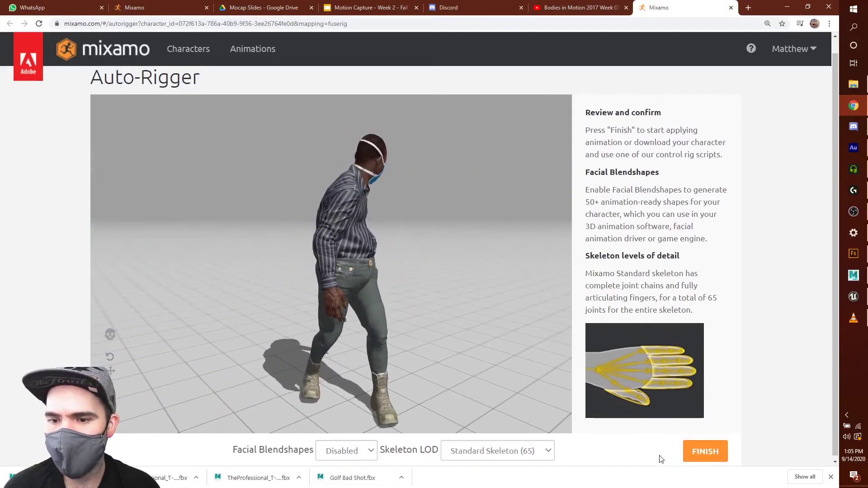
Step: Finish the auto-rigging and use this character in place of the previous one, closing the unneeded YouTube page
left_click(696, 445)
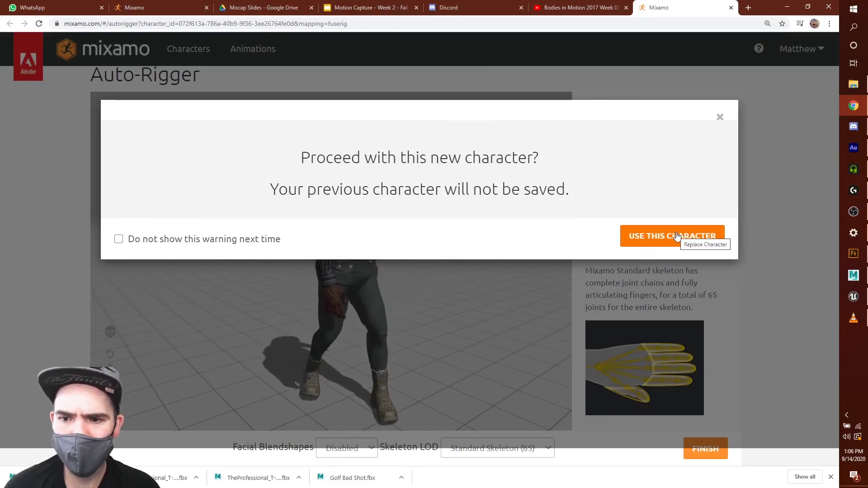
left_click(661, 243)
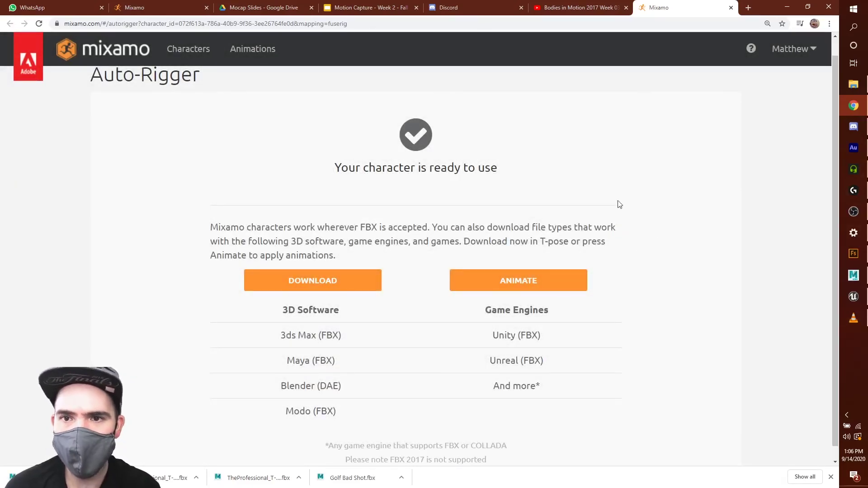
left_click(626, 7)
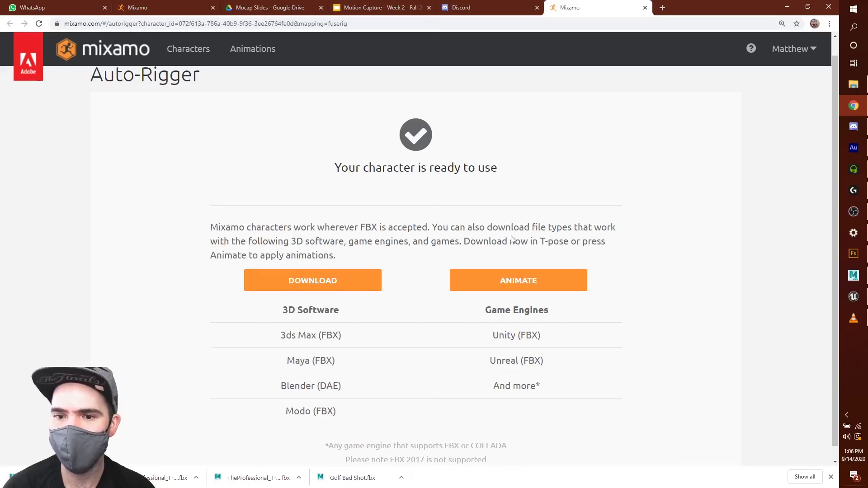
Step: Start downloading the rigged character as an FBX in T-pose and choose the Desktop as the save location
left_click(315, 281)
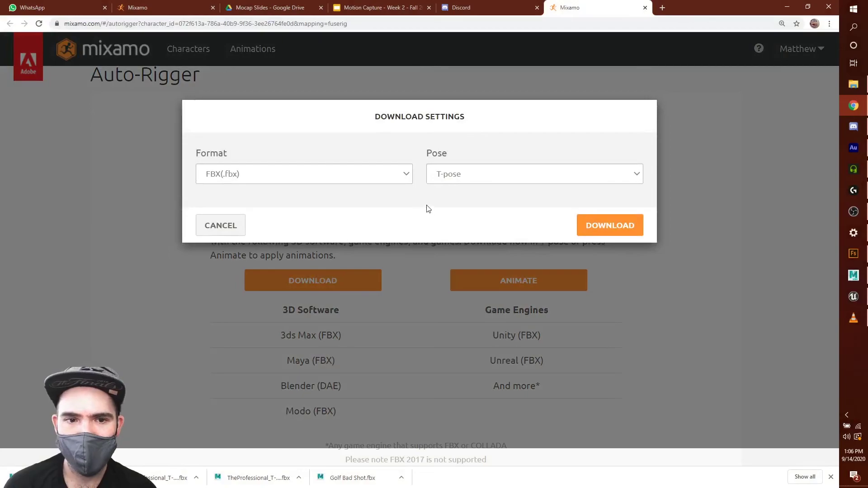
left_click(587, 224)
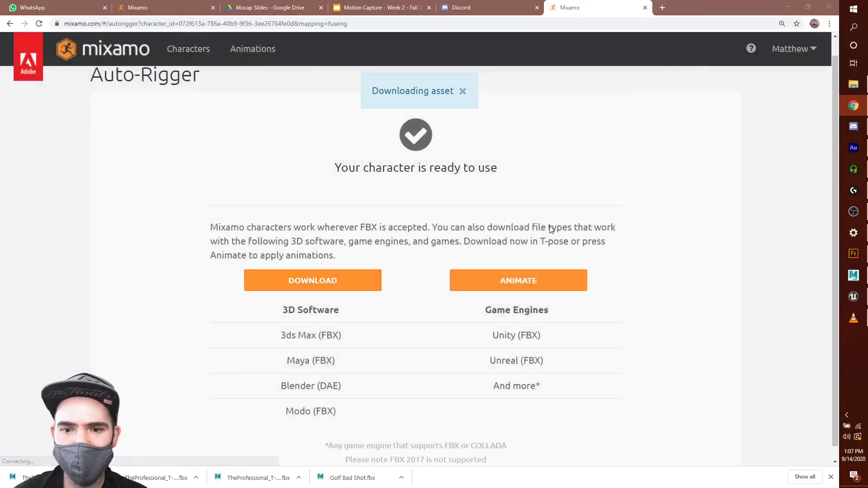
left_click_drag(489, 97, 450, 96)
left_click(373, 103)
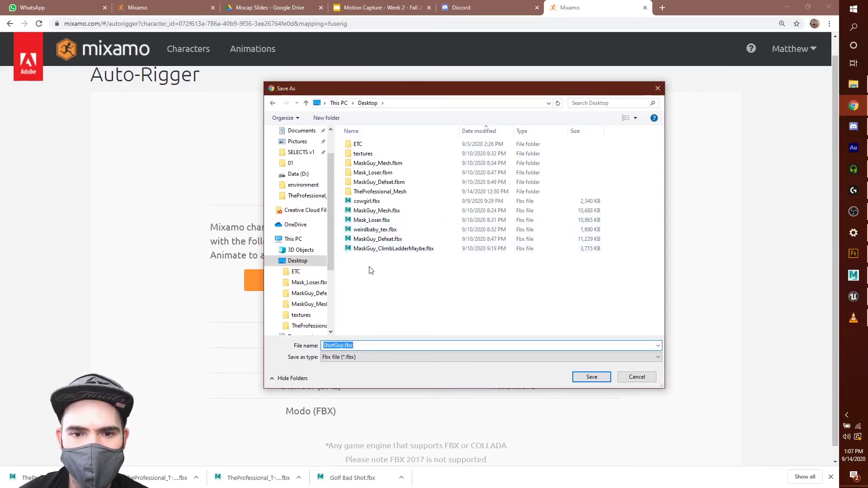
Step: Create a ShirtGuy folder on the Desktop and save the character in it as ShirtGuy_Mesh.fbx
left_click(326, 117)
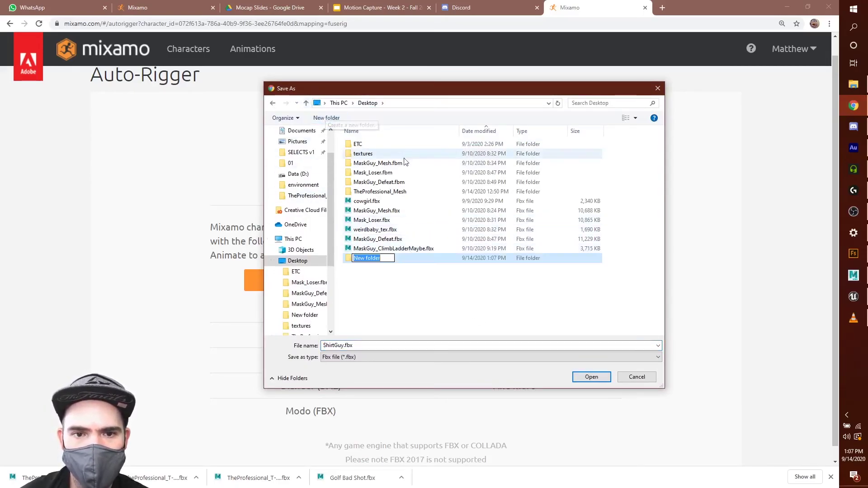
type("ShirtGuy")
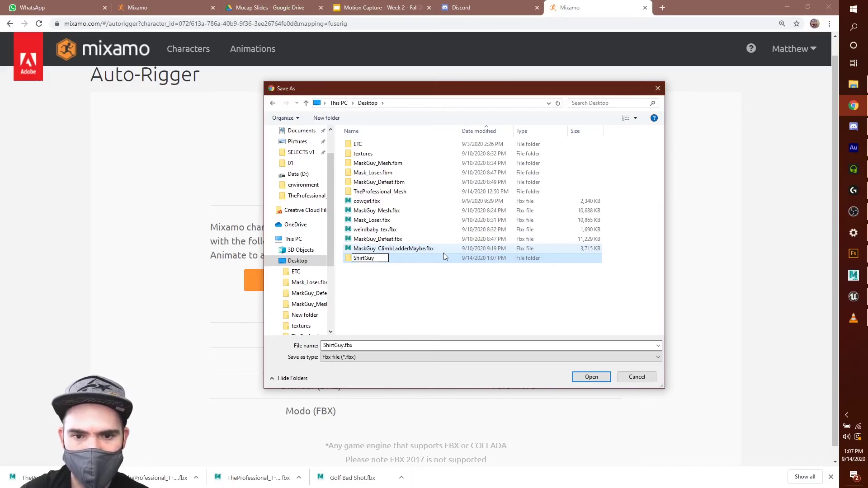
key("Return")
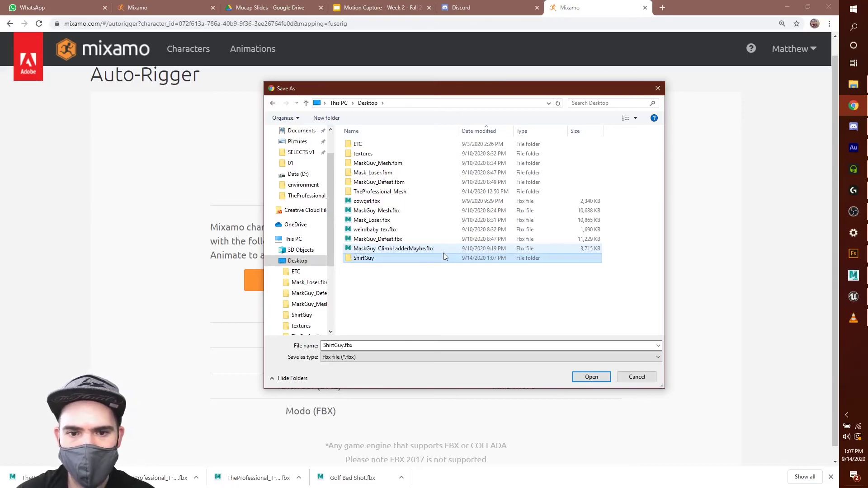
double_click(403, 258)
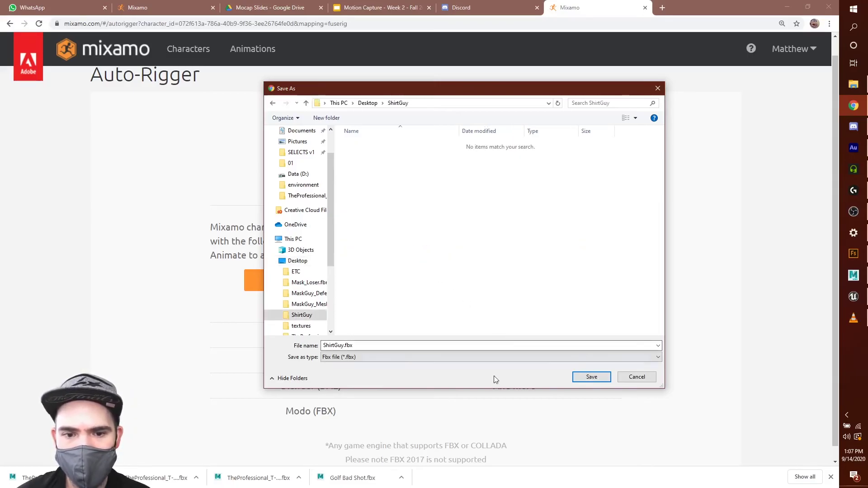
double_click(343, 346)
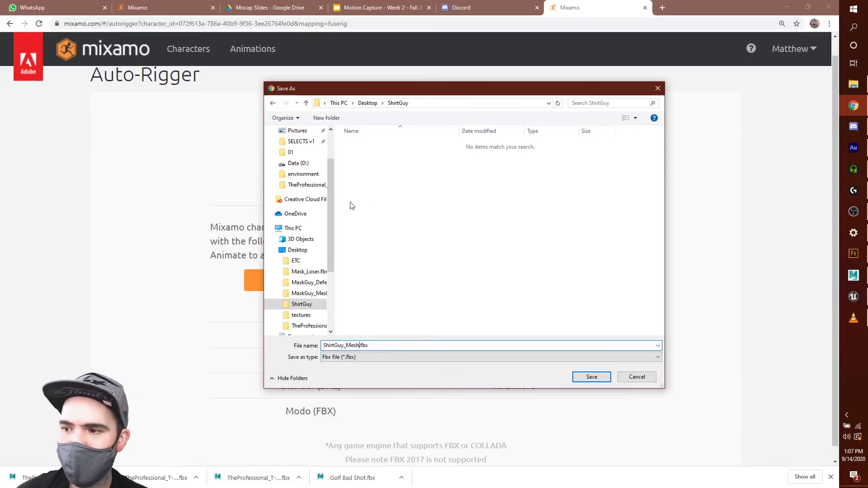
left_click(591, 376)
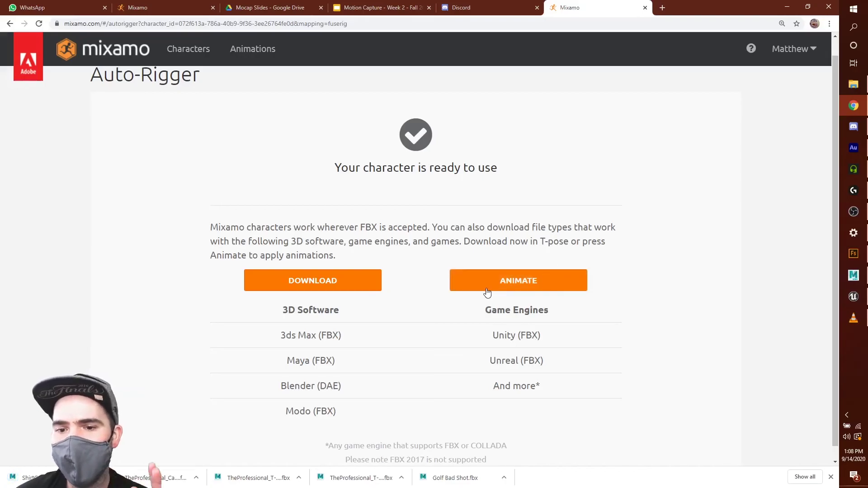
Step: Open the rigged character for animating and browse the first page of available animations
left_click(527, 290)
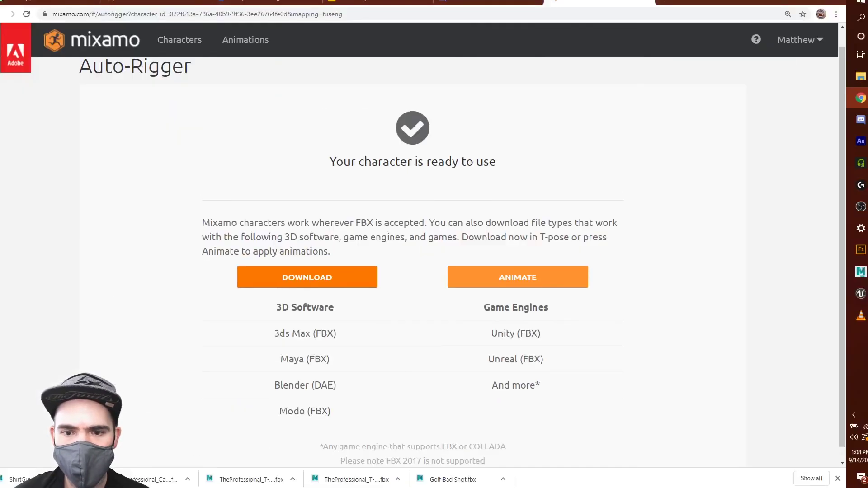
left_click(507, 284)
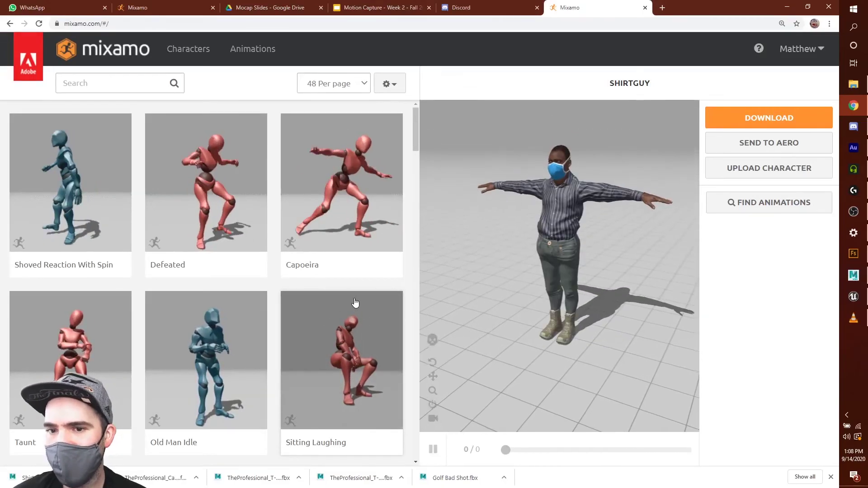
left_click_drag(467, 244, 509, 238)
left_click_drag(571, 238, 592, 221)
left_click_drag(413, 140, 445, 281)
scroll(444, 282, "down", 10)
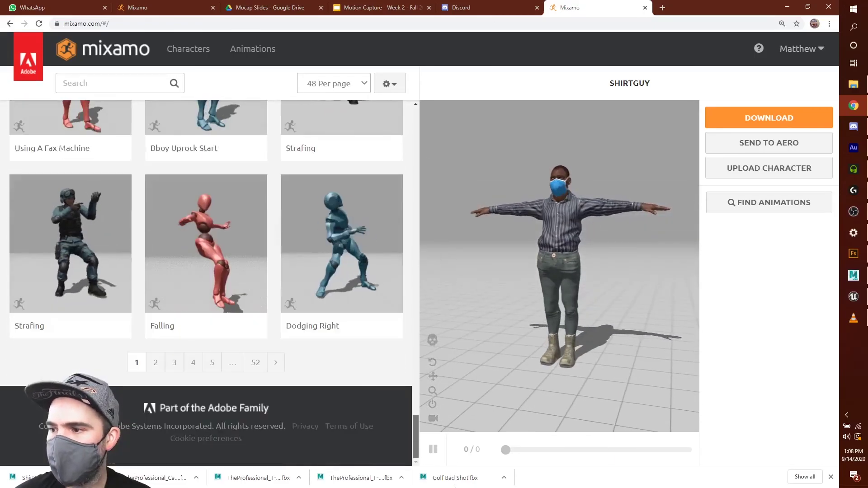
scroll(410, 188, "up", 15)
scroll(410, 188, "up", 5)
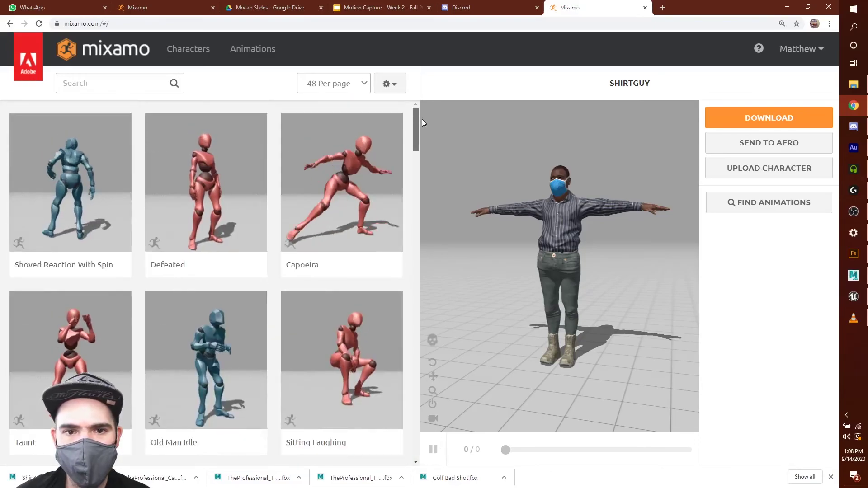
Step: Search the animations for basketball and apply Dribble to the character
left_click(120, 84)
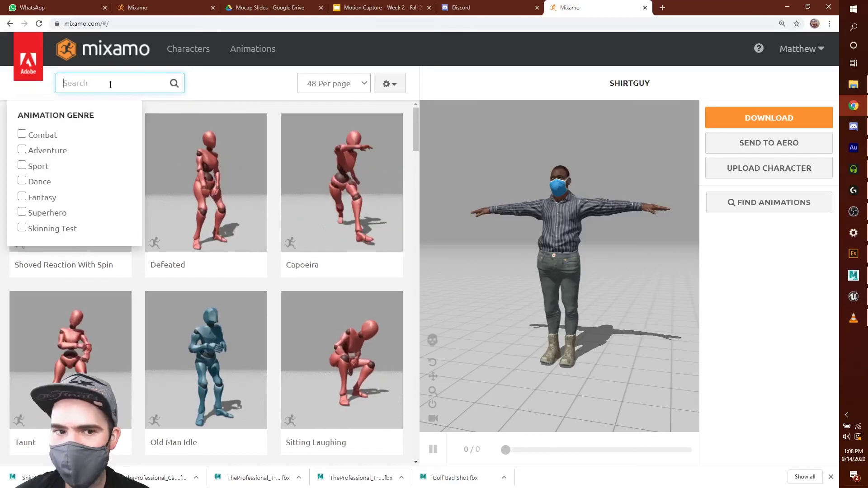
type("b")
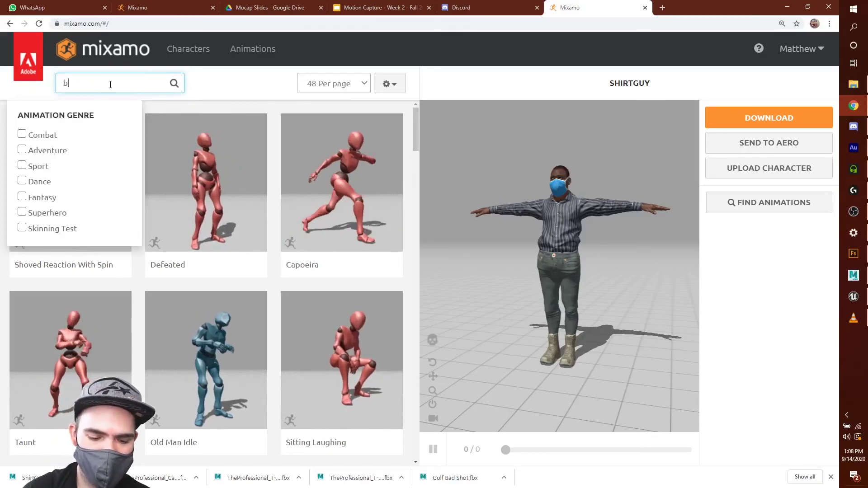
type("asketball")
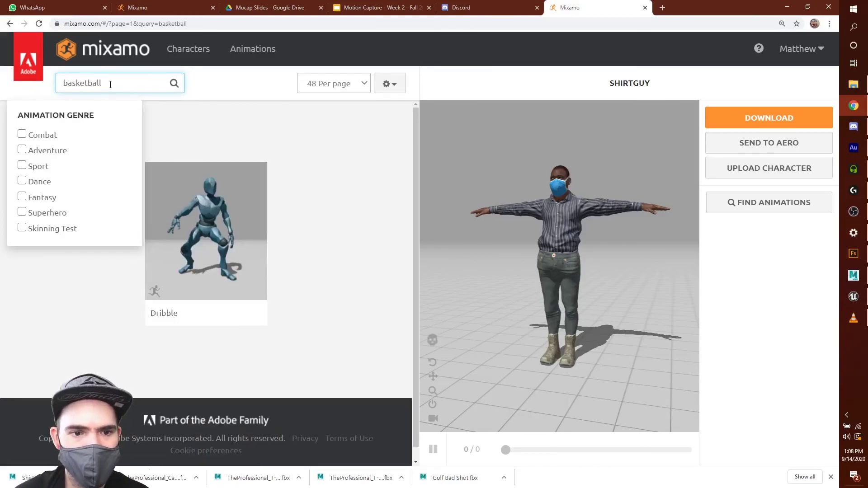
key("Return")
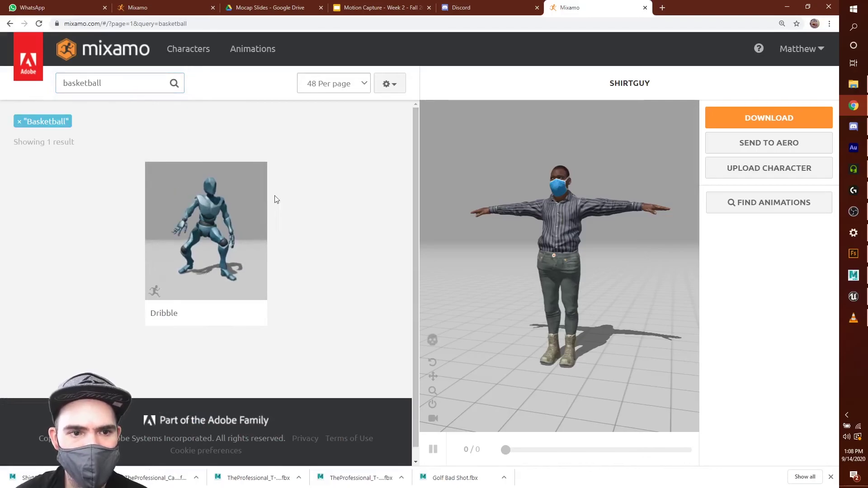
left_click(257, 234)
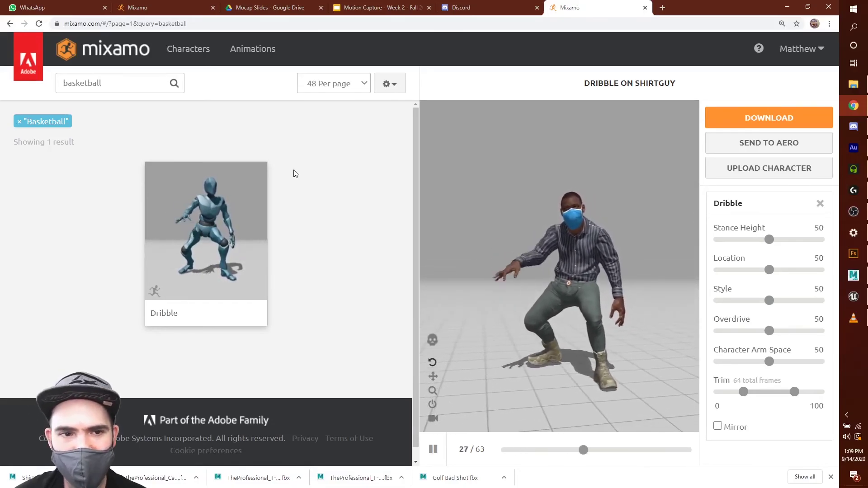
Step: Replace the basketball search with one for dancing and apply Macarena Dance to the character
left_click(19, 122)
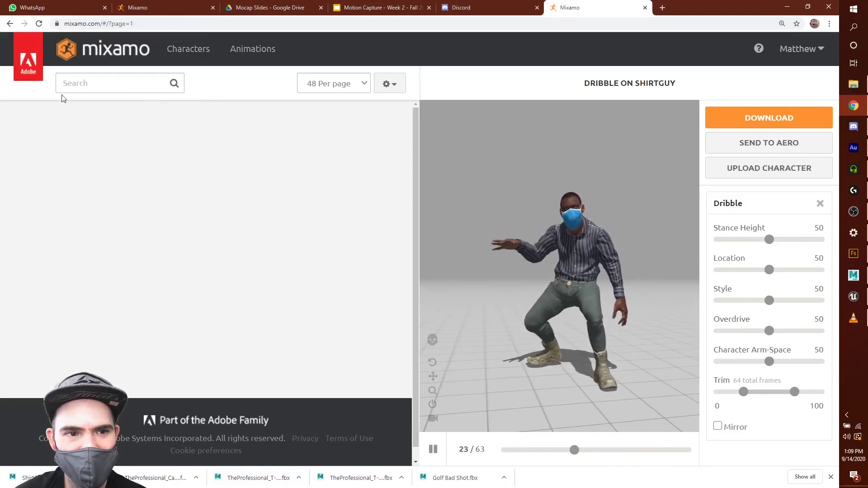
left_click(115, 86)
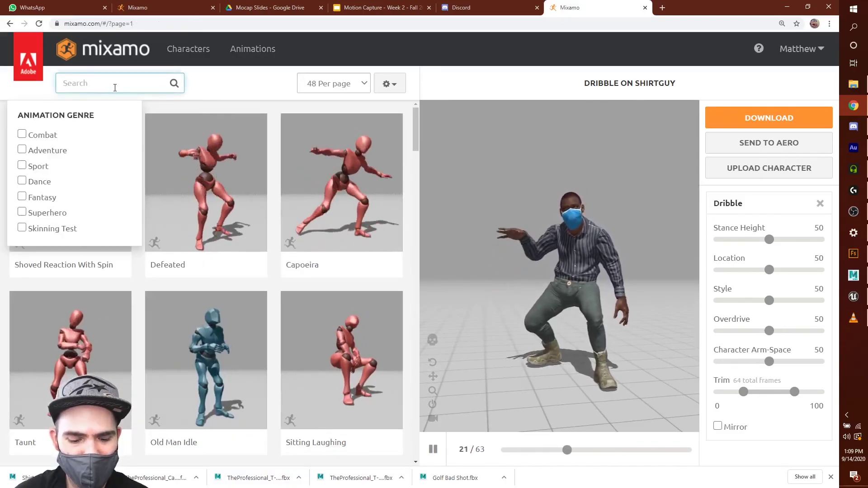
type("dancing")
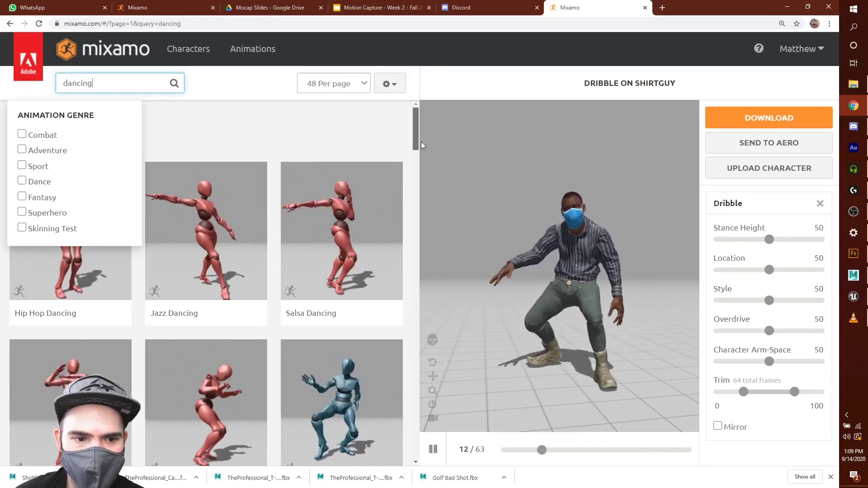
scroll(193, 300, "down", 2)
left_click(98, 339)
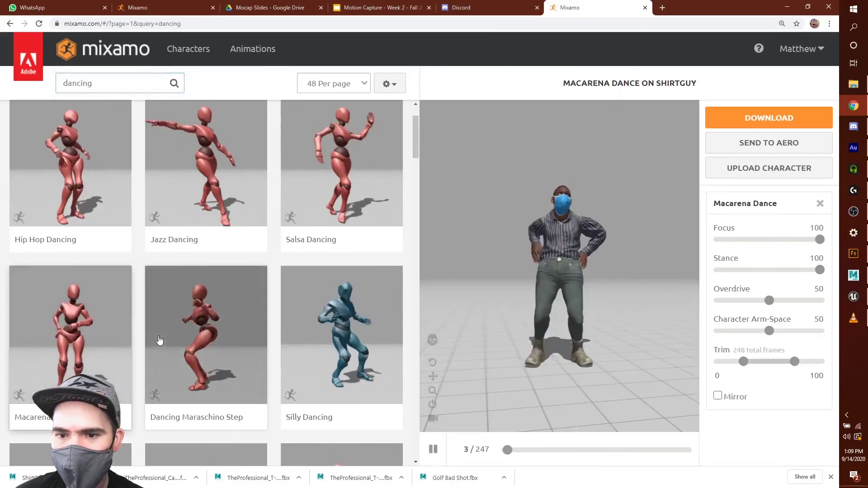
Step: Try a Character Arm-Space of 90 on the Macarena Dance, check the arms from the side, and settle on 74
left_click_drag(497, 291, 540, 293)
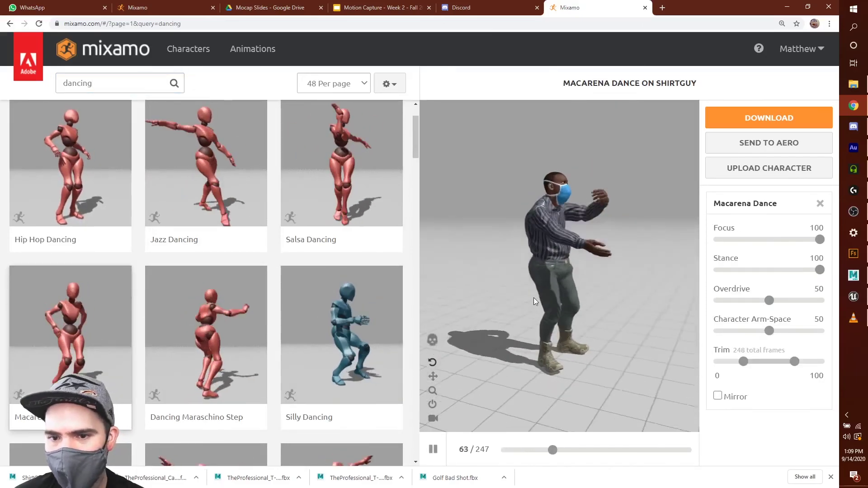
left_click_drag(588, 273, 656, 194)
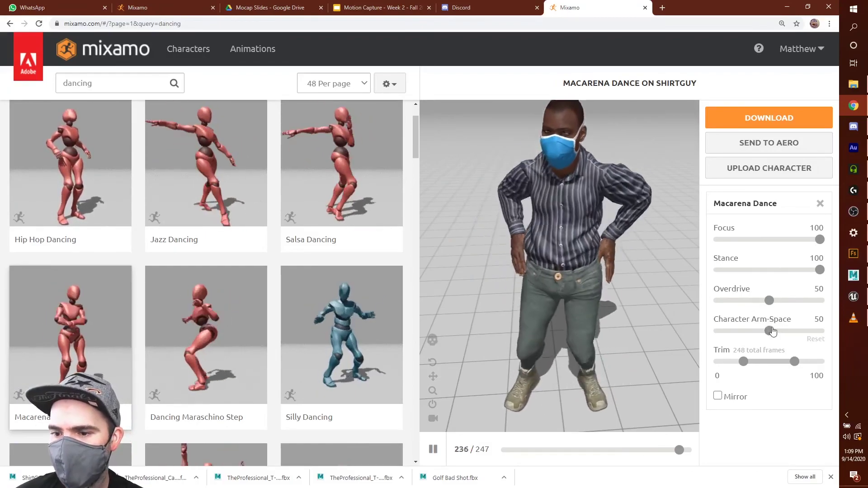
left_click_drag(781, 333, 810, 331)
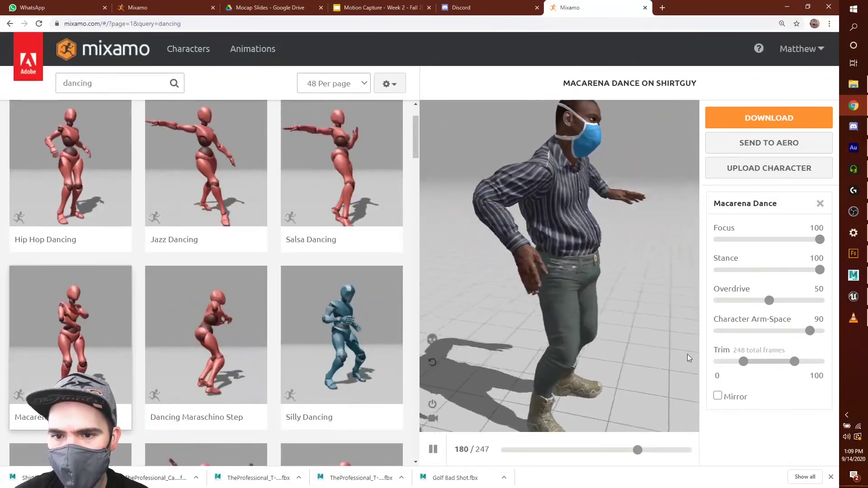
left_click_drag(672, 453, 607, 454)
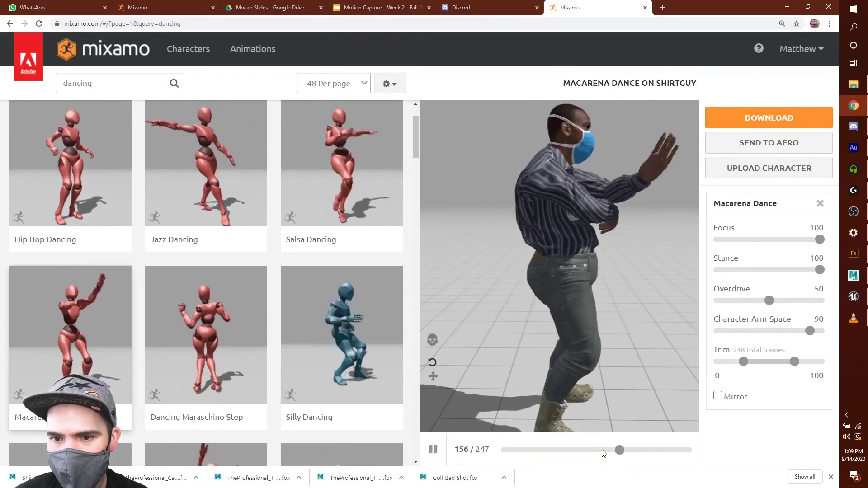
left_click_drag(808, 334, 791, 335)
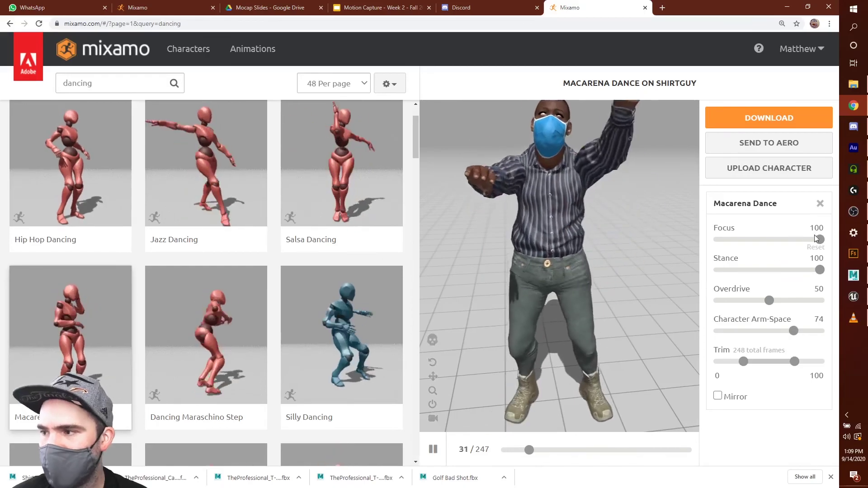
Step: Try the Macarena Dance with Focus at 38 and reset that setting to its default
left_click_drag(819, 240, 756, 243)
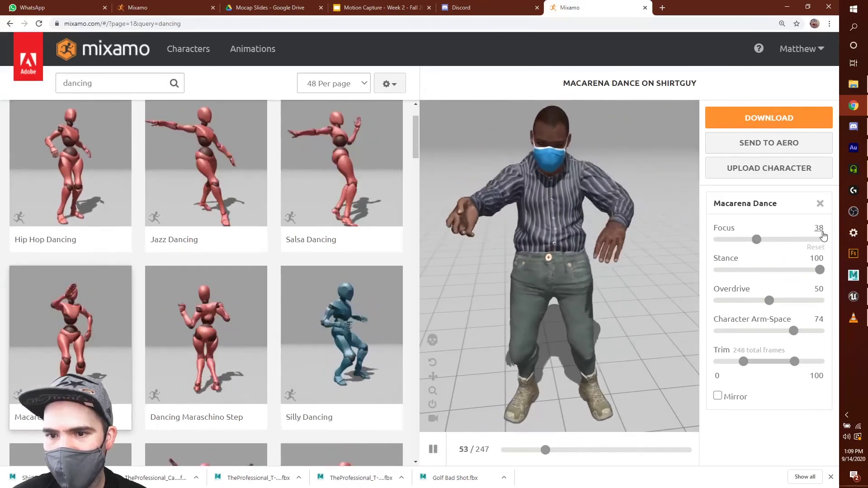
left_click(816, 247)
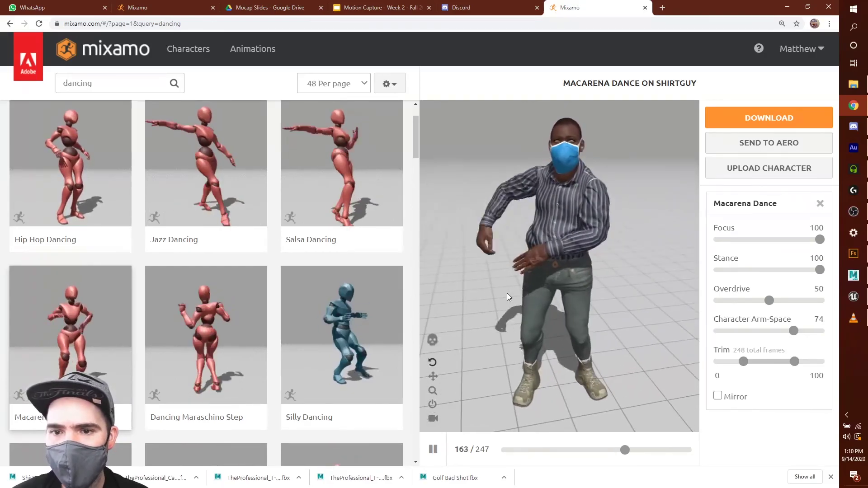
mouse_move(541, 280)
left_mouse_down()
mouse_move(559, 248)
mouse_move(485, 267)
mouse_move(596, 270)
mouse_move(535, 279)
mouse_move(552, 271)
left_mouse_up()
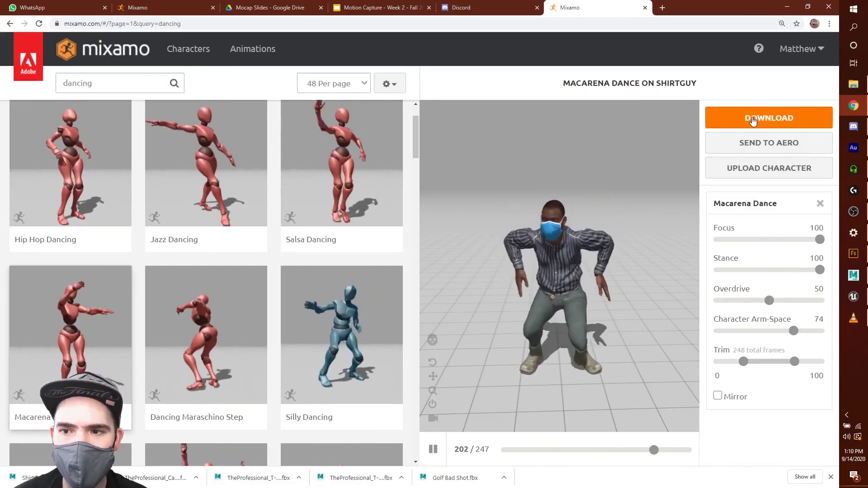
Step: Start downloading the Macarena Dance animation in FBX format with the Skin option set to Without Skin
left_click(769, 125)
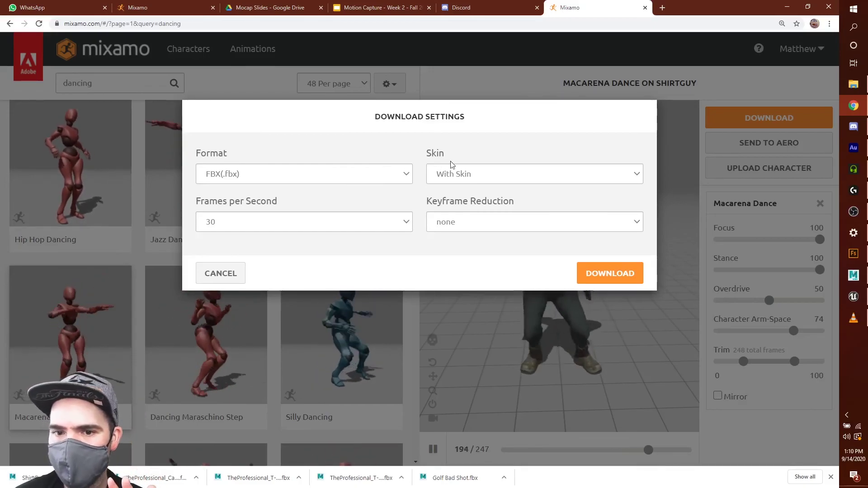
left_click(472, 174)
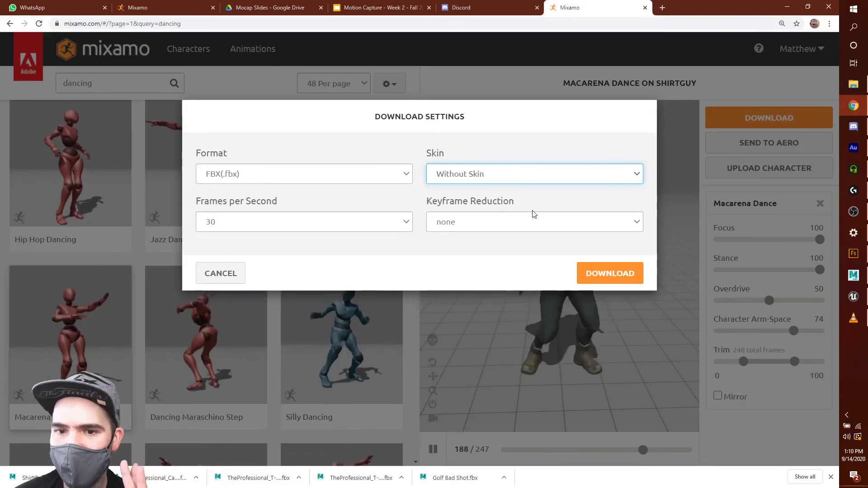
left_click(602, 274)
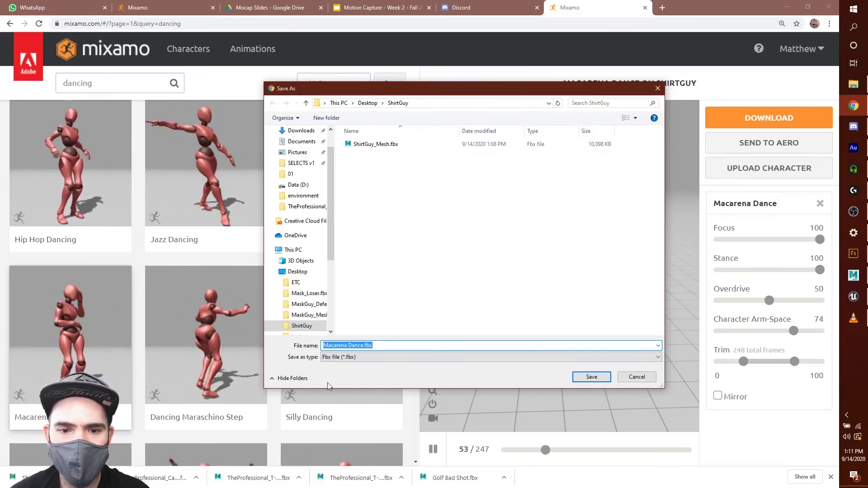
Step: Save the downloaded dance animation as ShirtGuy_Macarena.fbx in the ShirtGuy folder on the Desktop
left_click(325, 345)
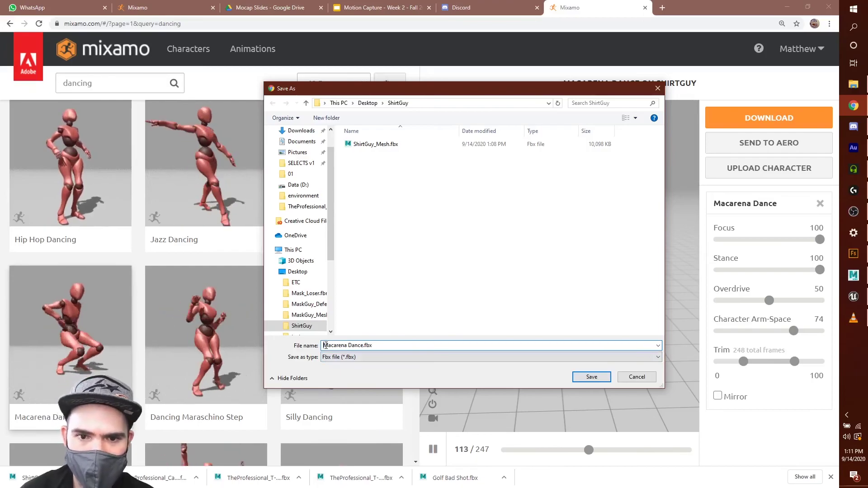
type("ShirtGuy_")
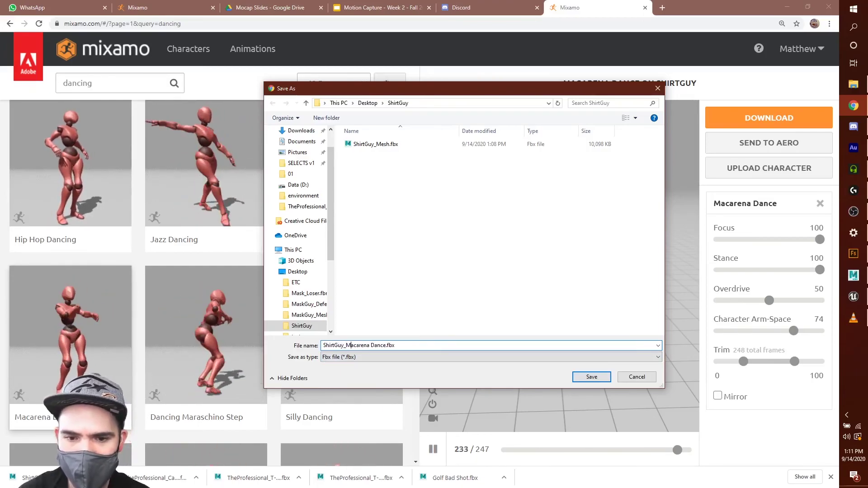
key("Delete")
key("Delete")
key("Delete")
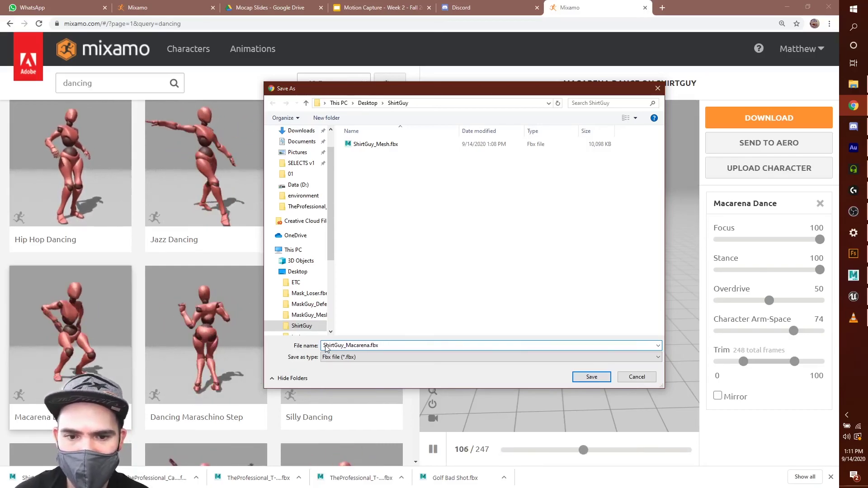
left_click(588, 376)
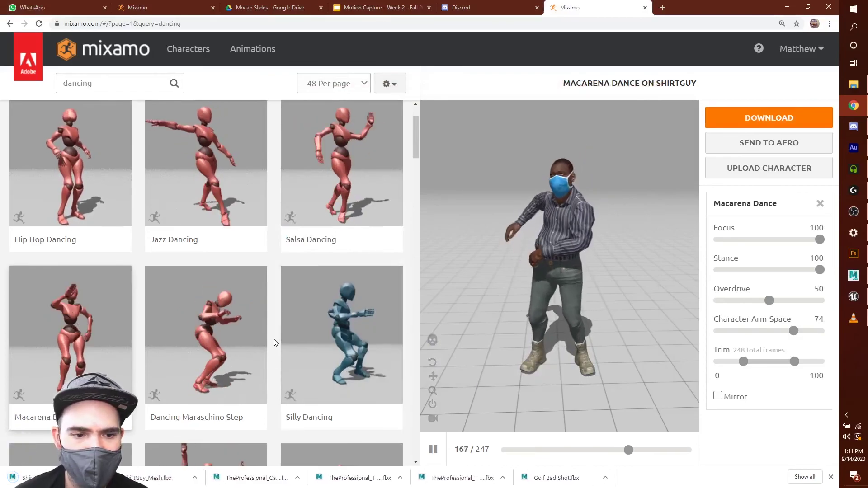
Step: Browse the dancing animations, replace the search with one for fighting, and look through those animations
scroll(274, 342, "down", 9)
scroll(274, 343, "up", 10)
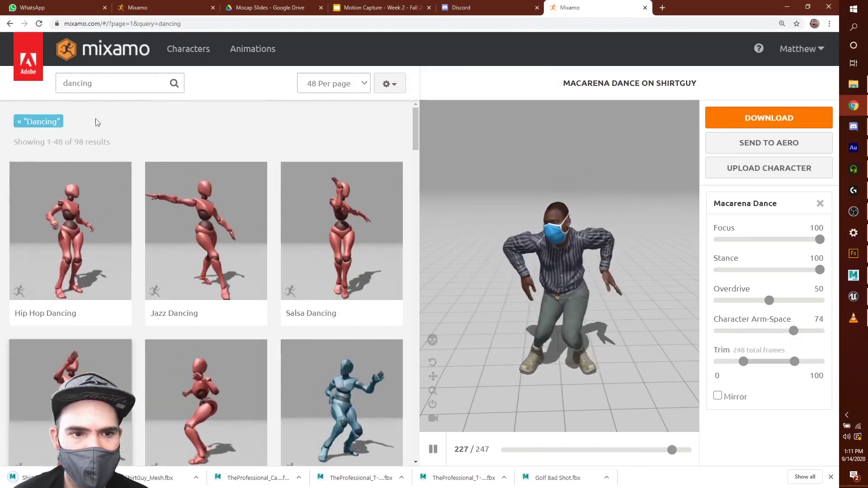
scroll(226, 244, "down", 10)
scroll(227, 239, "down", 5)
double_click(64, 85)
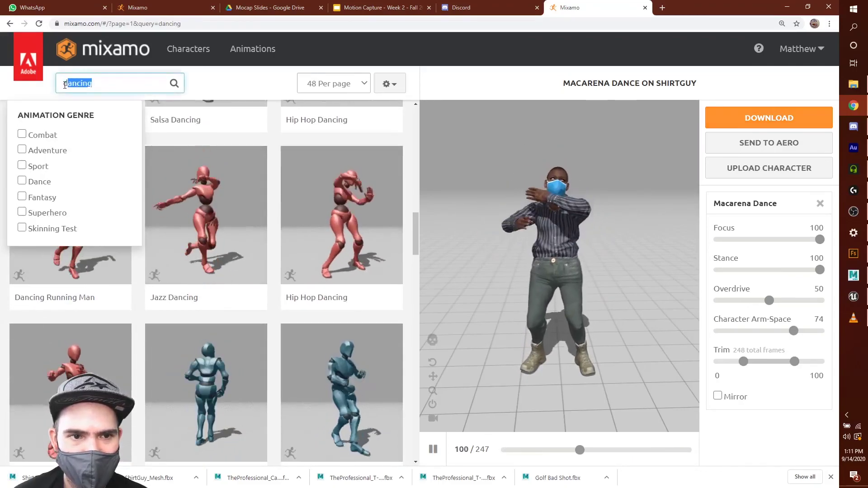
type("fighting")
key("Return")
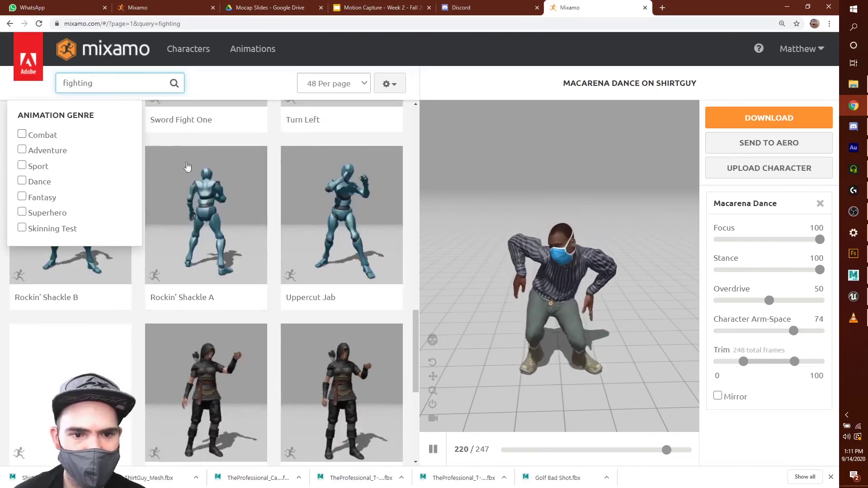
scroll(285, 304, "down", 6)
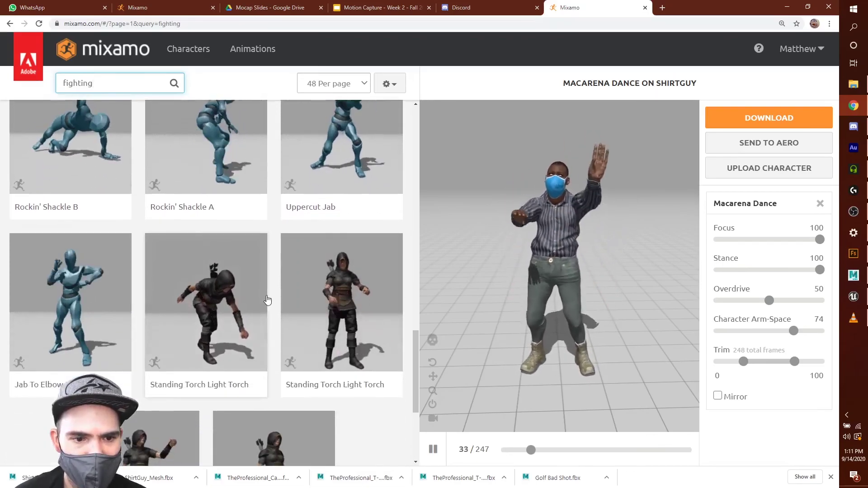
scroll(90, 158, "up", 2)
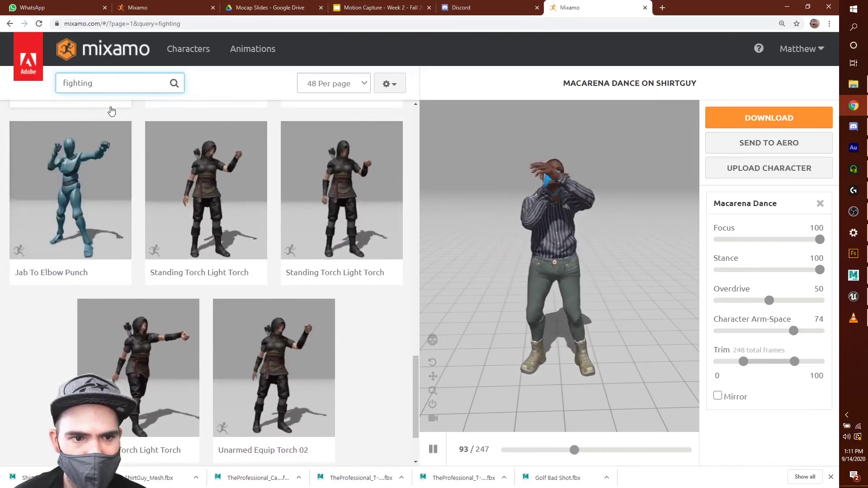
Step: Replace the fighting search with one for boxing
double_click(105, 82)
type("boixing")
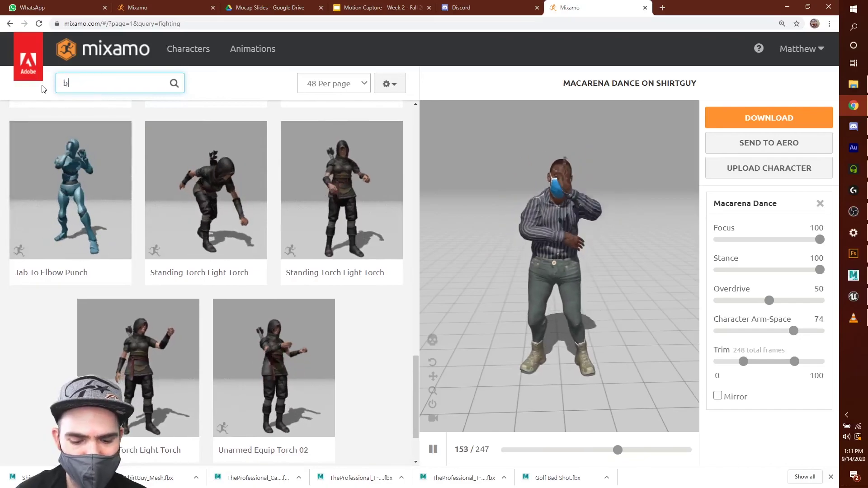
key("Return")
key("BackSpace")
key("BackSpace")
key("BackSpace")
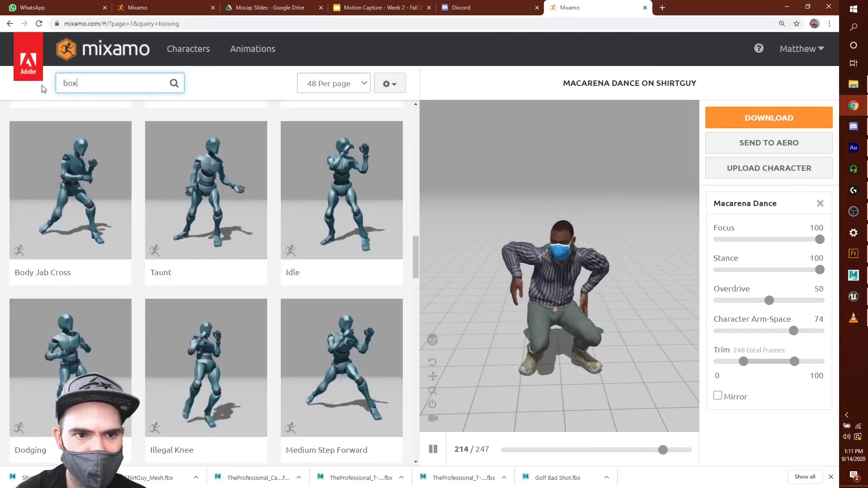
key("Return")
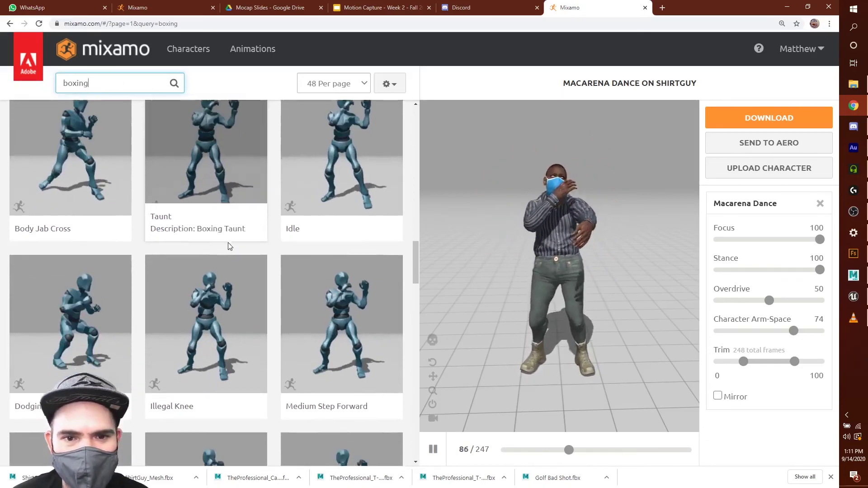
Step: Apply the boxing animation Body Jab Cross to the character and check it from another angle
scroll(227, 245, "down", 5)
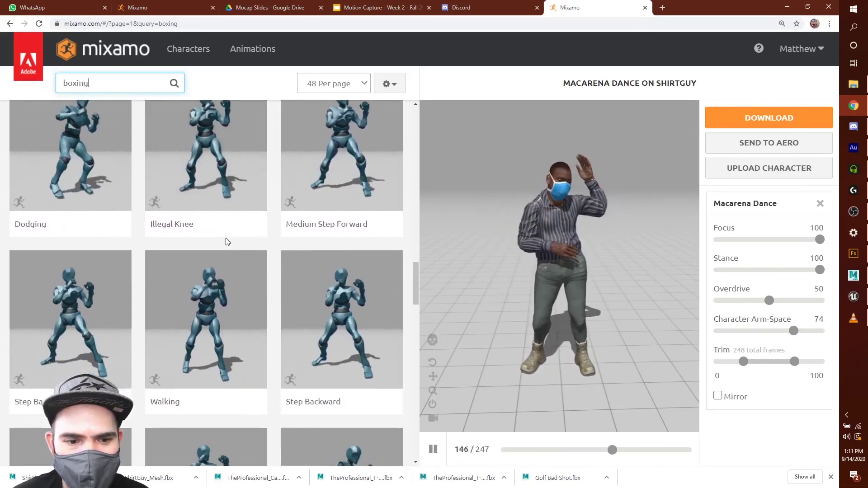
scroll(227, 242, "down", 5)
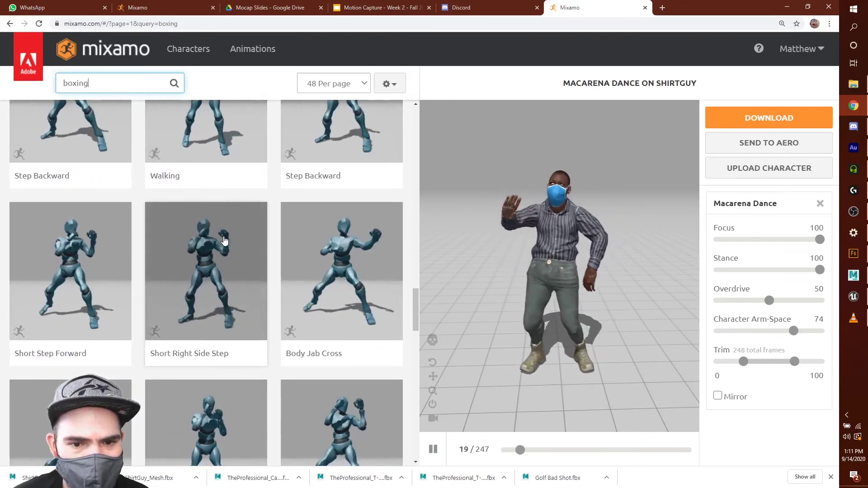
left_click(303, 269)
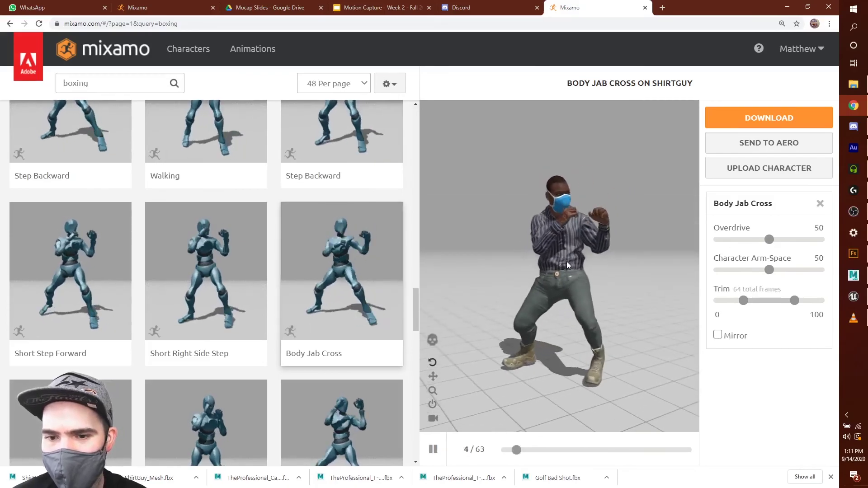
left_click_drag(637, 277, 571, 275)
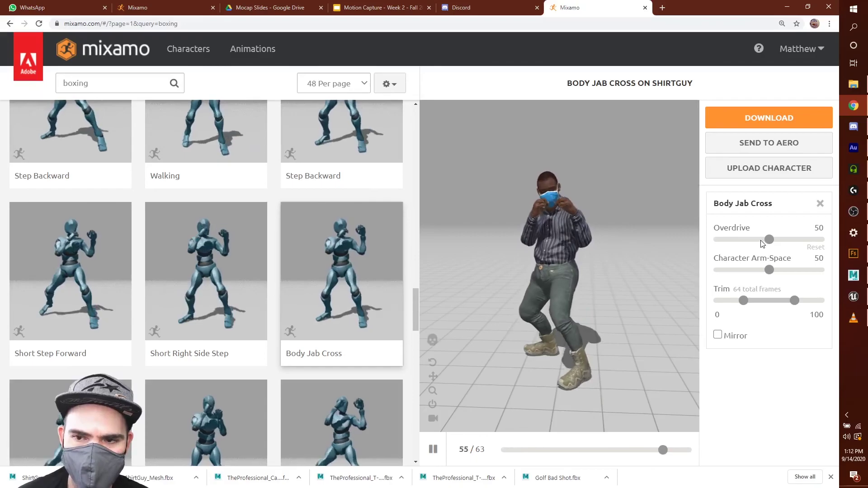
Step: Download the Body Jab Cross animation as FBX without skin, saving it as ShirtGuy_Boxing.fbx in the ShirtGuy folder
left_click(746, 120)
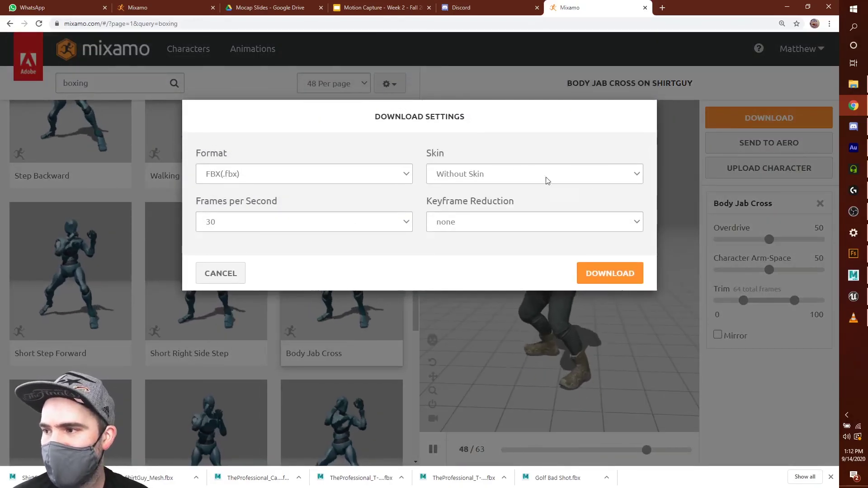
left_click(622, 270)
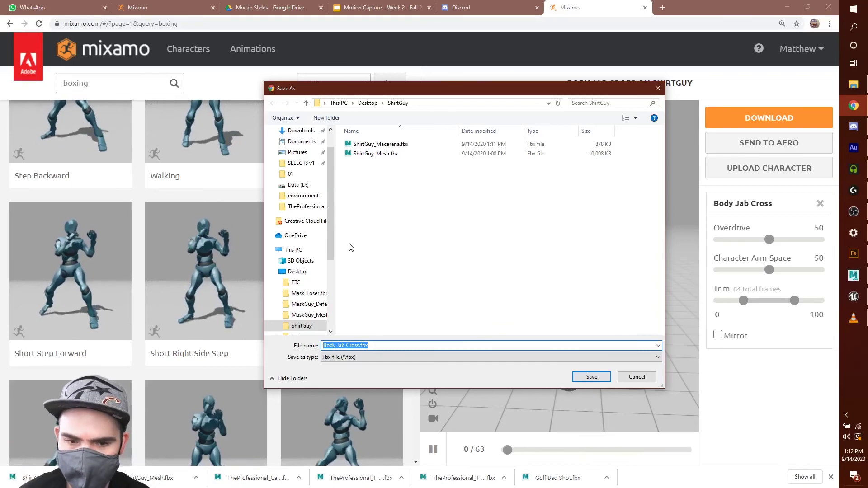
key("Home")
type("S")
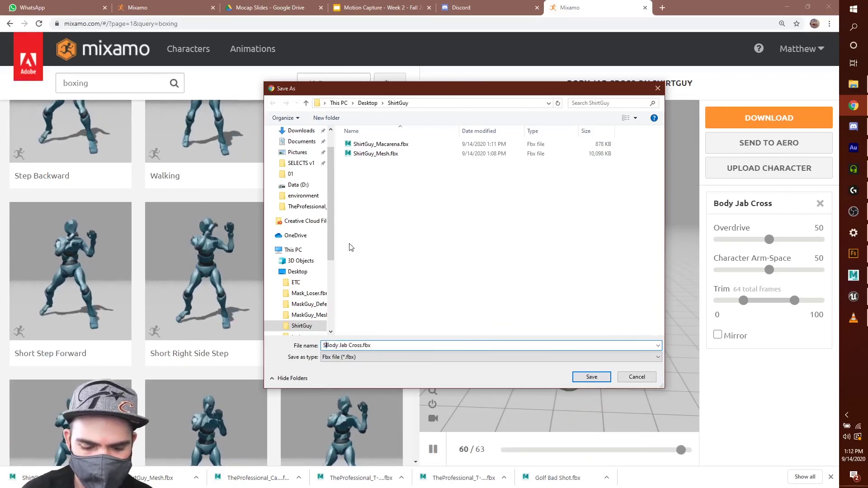
type("hirtGuy_Boxing")
key("Delete")
key("Delete")
key("Delete")
key("Delete")
key("Delete")
key("Delete")
key("Delete")
key("Delete")
key("Delete")
key("Delete")
key("Delete")
key("Delete")
key("Delete")
key("Delete")
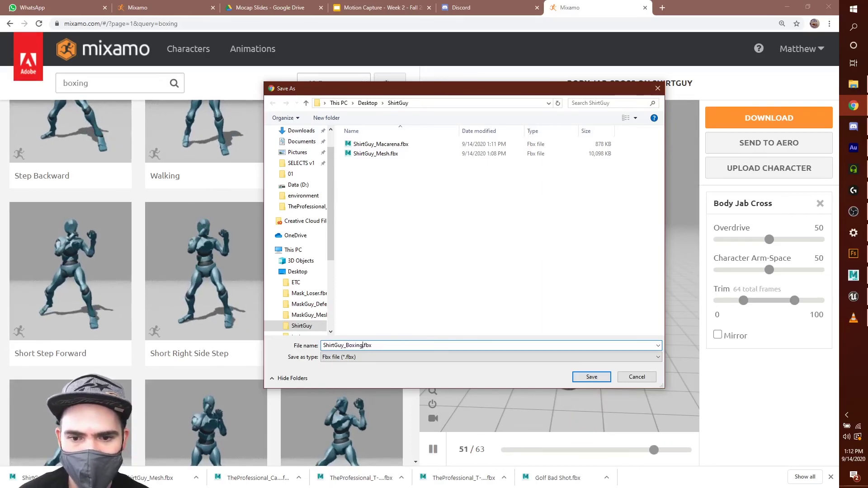
left_click(602, 377)
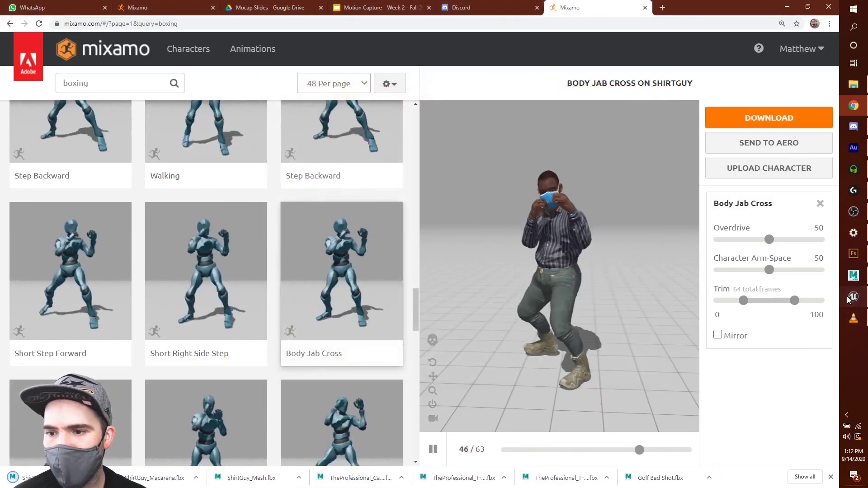
Step: Switch to Unreal Editor and create a folder named ShirtGuy inside the TheProfessional content folder
key("alt+Tab")
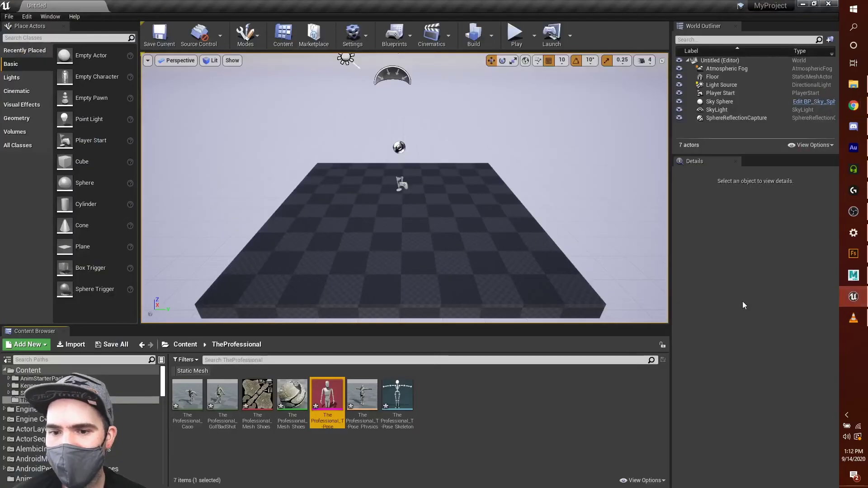
left_click(27, 345)
left_click(55, 57)
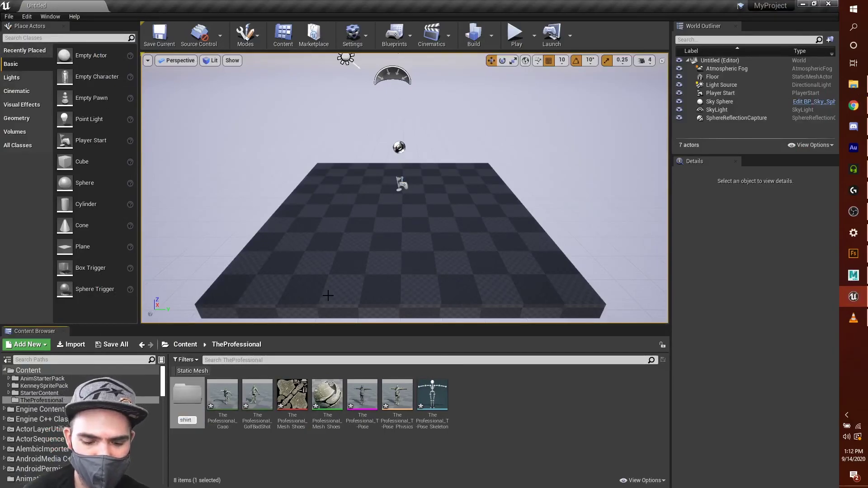
type("s")
key("BackSpace")
type("S")
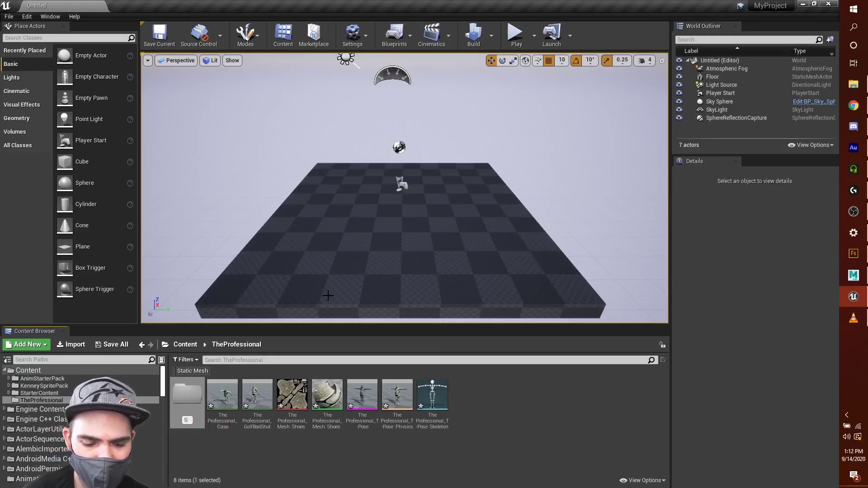
type("hirtG")
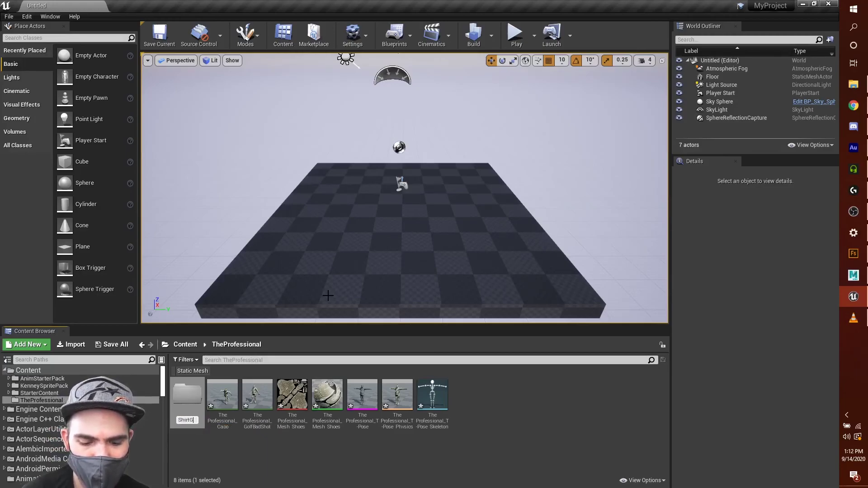
type("uy")
key("Return")
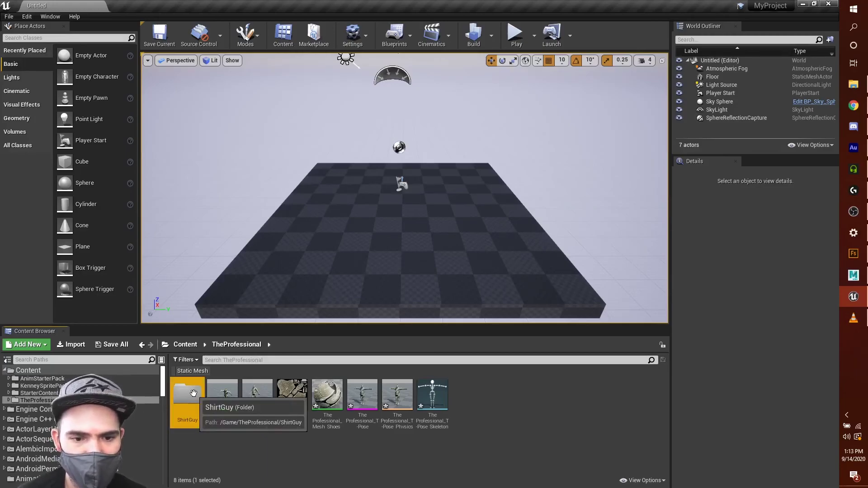
Step: Start an import into the ShirtGuy content folder, choosing ShirtGuy_Mesh.fbx from the desktop's ShirtGuy folder
double_click(194, 395)
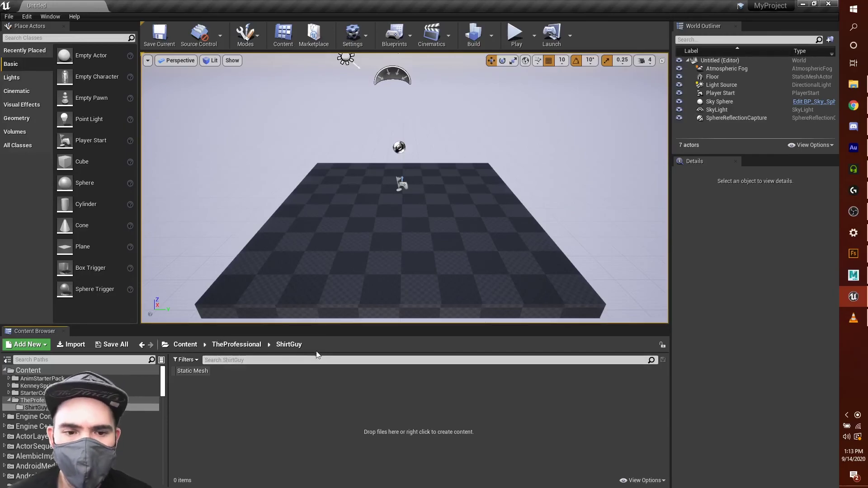
left_click(71, 345)
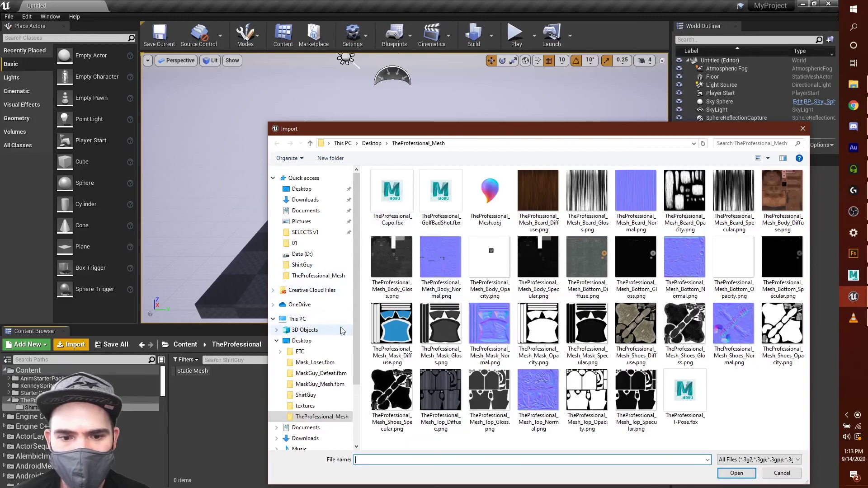
left_click(307, 396)
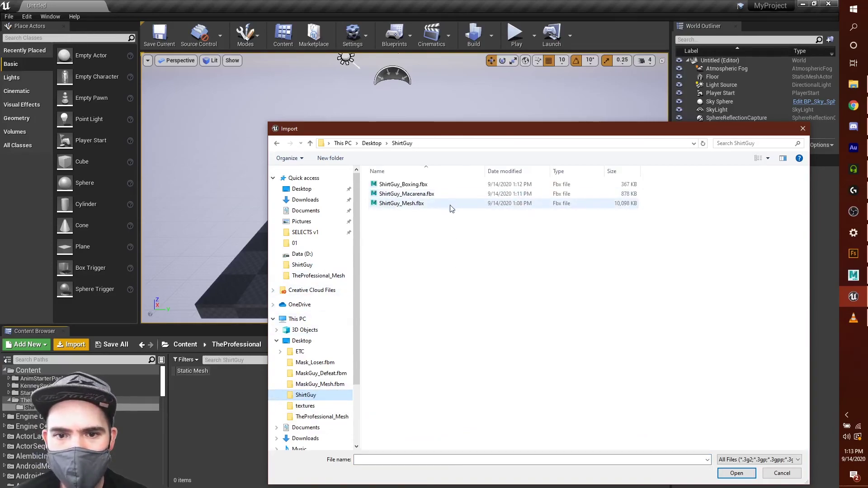
mouse_move(429, 132)
left_mouse_down()
mouse_move(471, 124)
mouse_move(427, 116)
left_mouse_up()
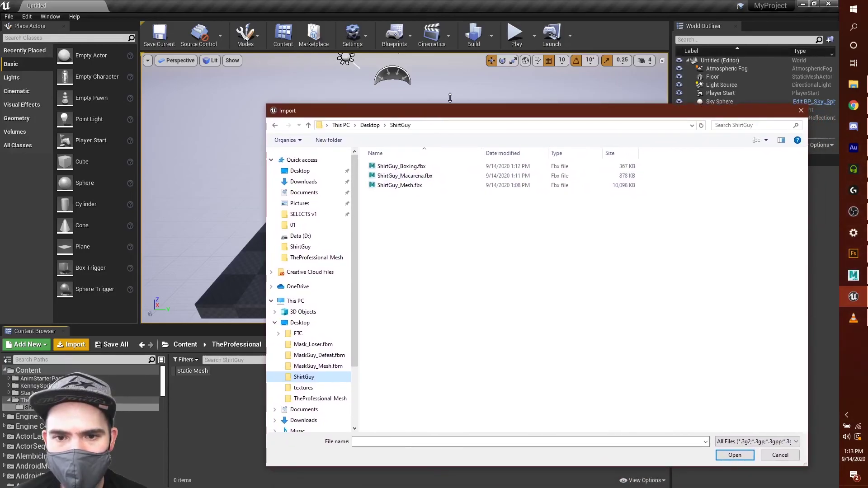
left_click_drag(479, 111, 497, 108)
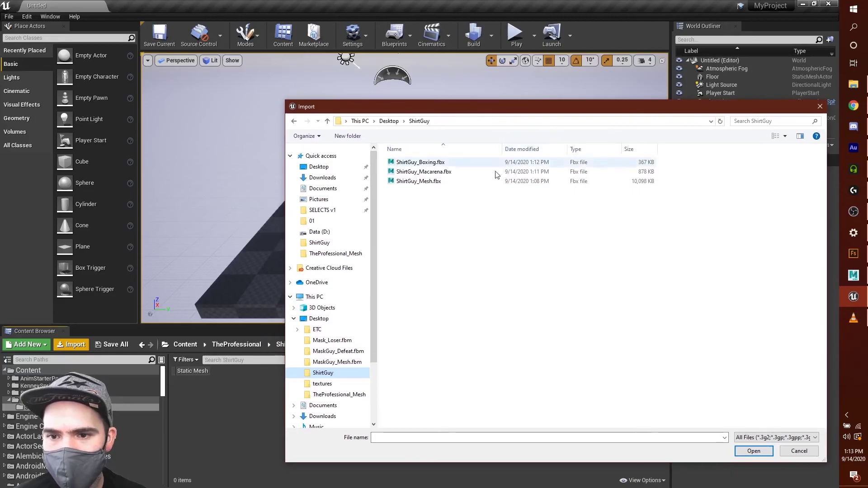
left_click(421, 183)
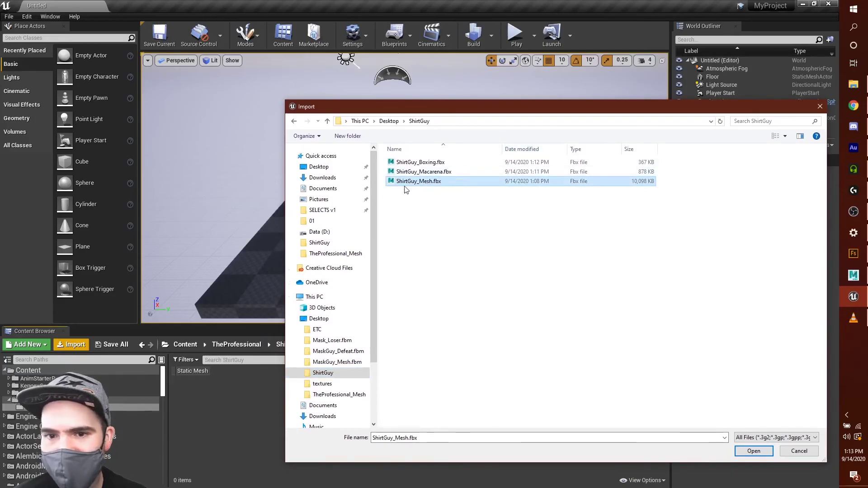
double_click(433, 182)
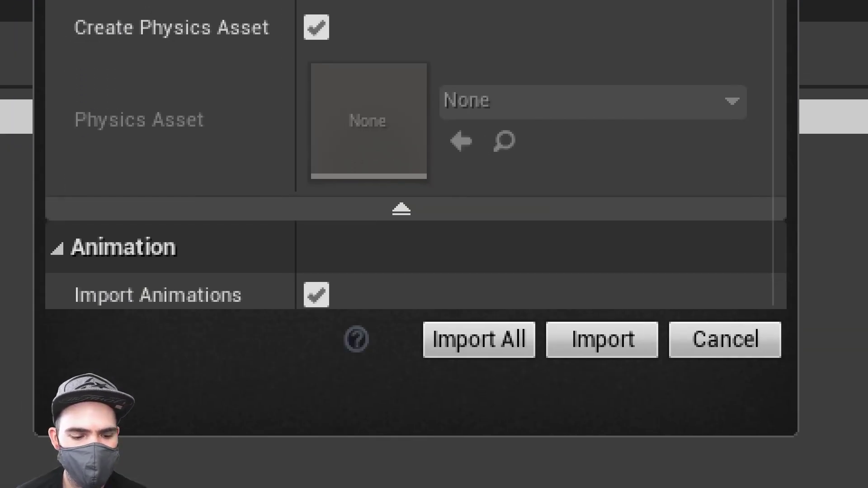
Step: Turn off Import Animations in the FBX import options and import the whole ShirtGuy skeletal mesh with new materials
scroll(422, 284, "down", 5)
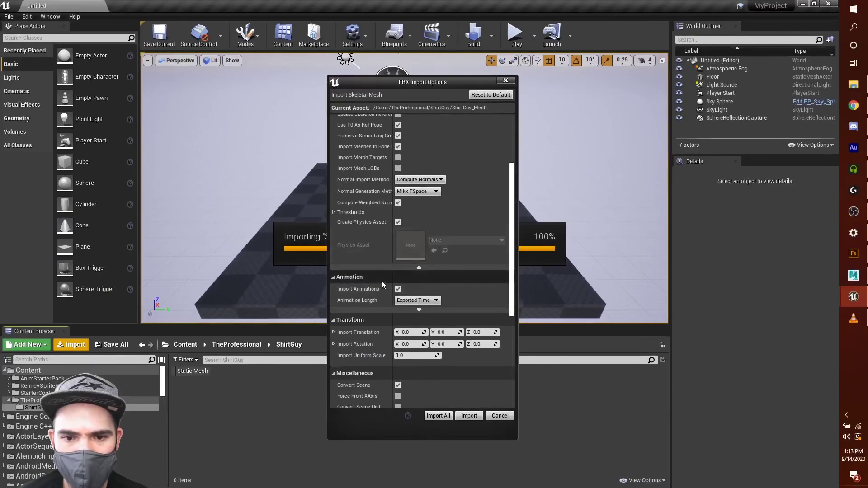
left_click(398, 289)
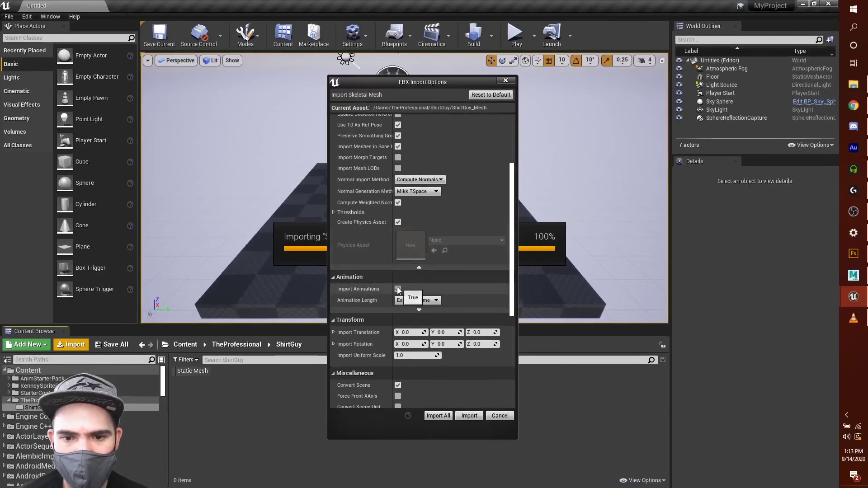
scroll(433, 283, "down", 5)
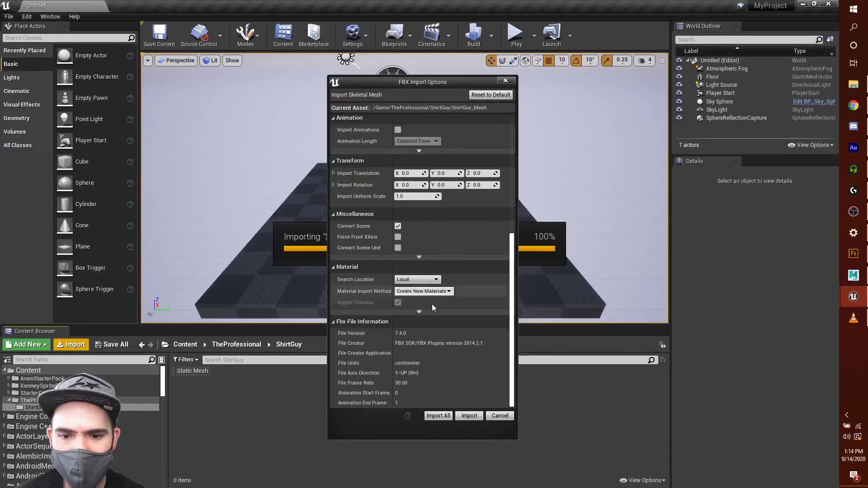
left_click(438, 416)
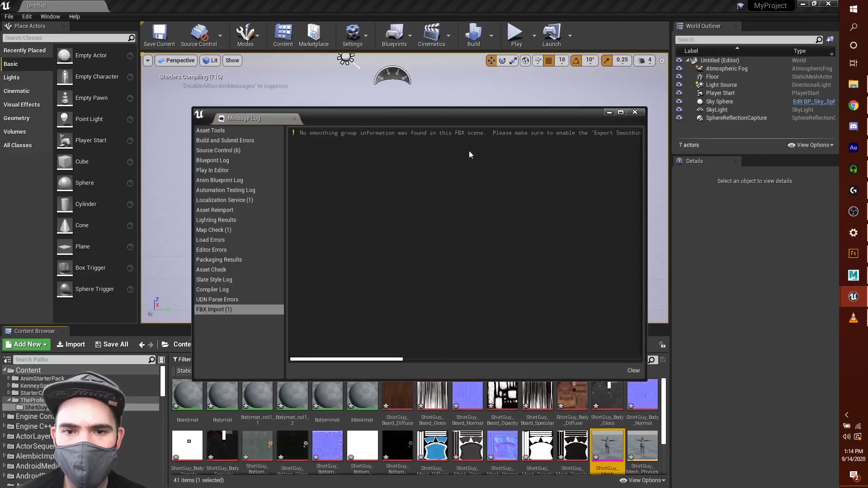
Step: Widen the message log to read the FBX import warning, and close the log
left_click_drag(546, 111, 547, 75)
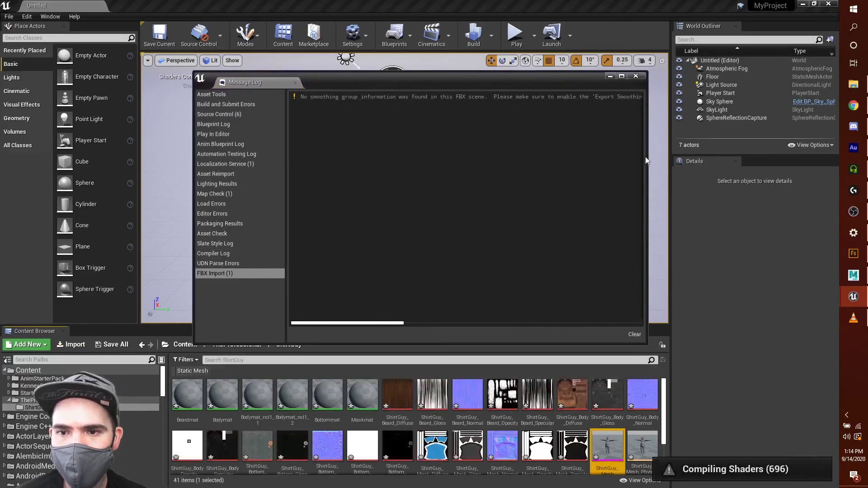
left_click_drag(651, 161, 809, 161)
left_click_drag(638, 83, 594, 139)
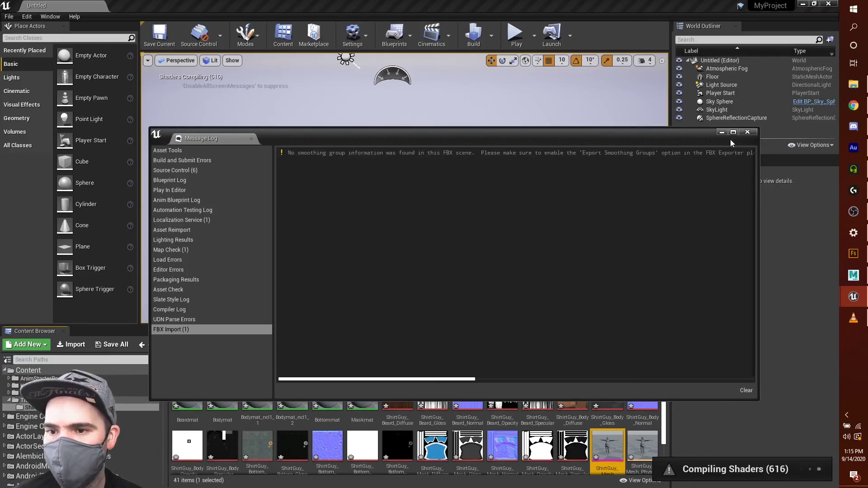
left_click(747, 132)
Step: Select the ShirtGuy_Mesh asset and enlarge the Content Browser to show more of the imported assets
left_click(603, 445)
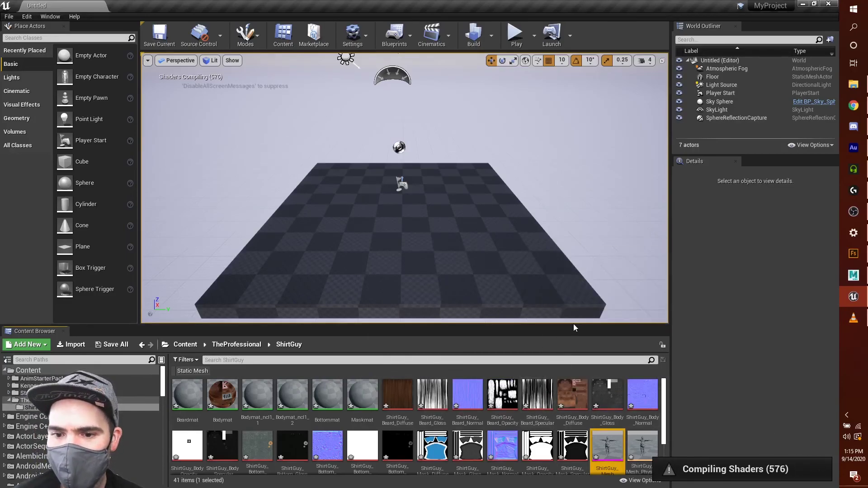
left_click_drag(580, 327, 587, 290)
left_click_drag(668, 395, 667, 404)
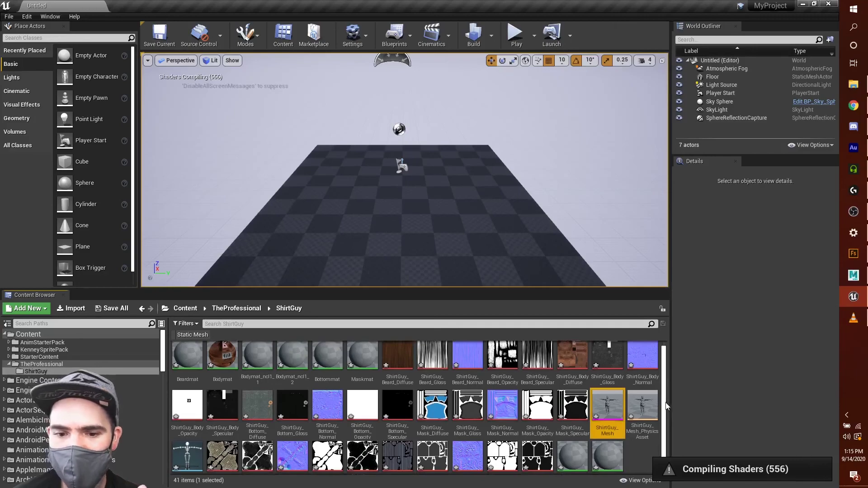
scroll(670, 412, "down", 1)
scroll(670, 412, "down", 1)
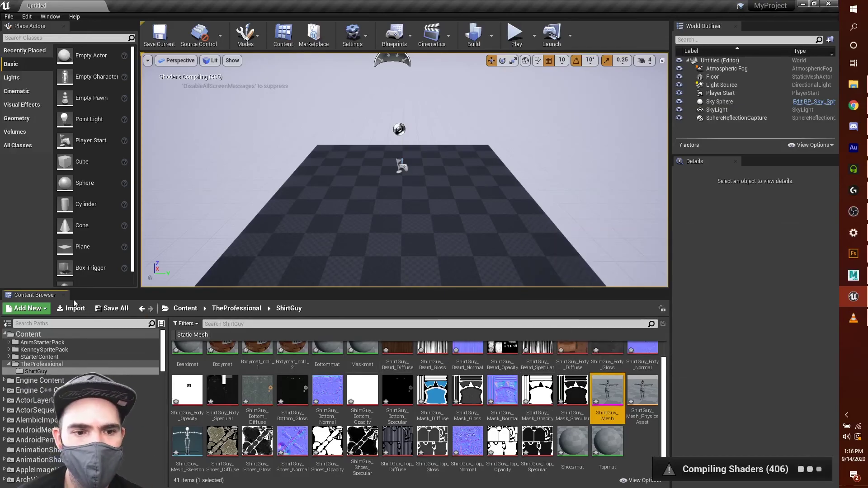
Step: Open ShirtGuy_Mesh, examine the character and its materials up close, and close the mesh editor
double_click(613, 397)
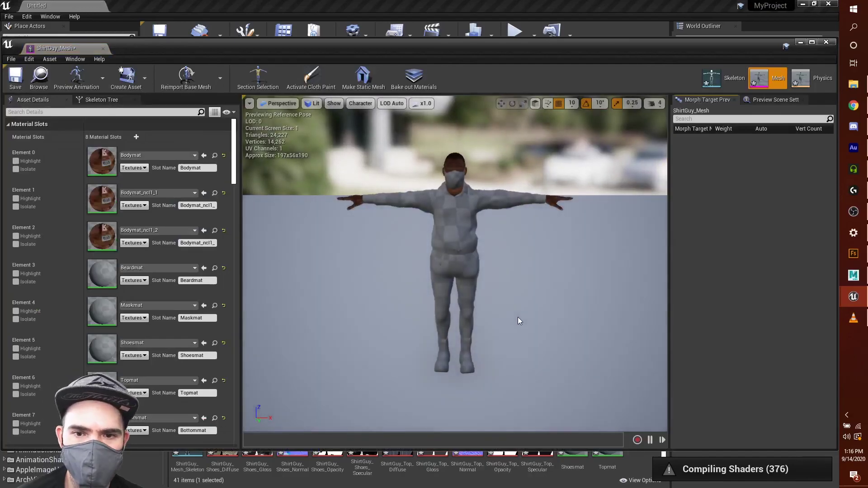
left_click_drag(477, 277, 581, 372)
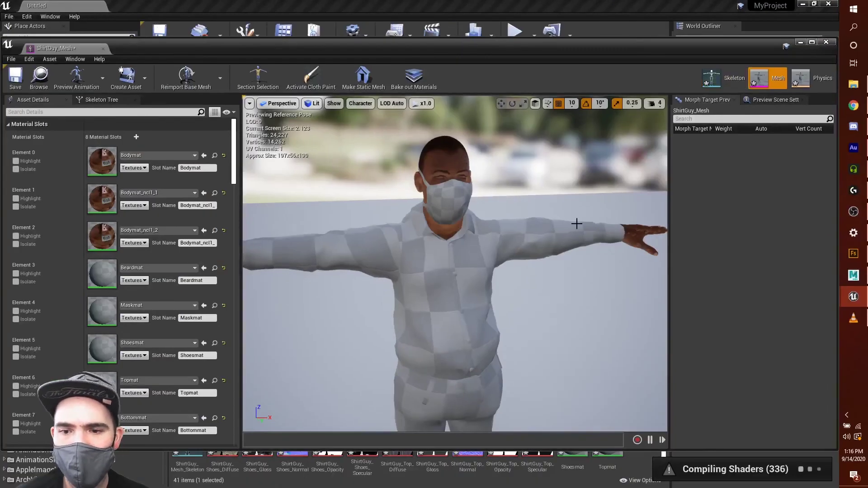
left_click(827, 42)
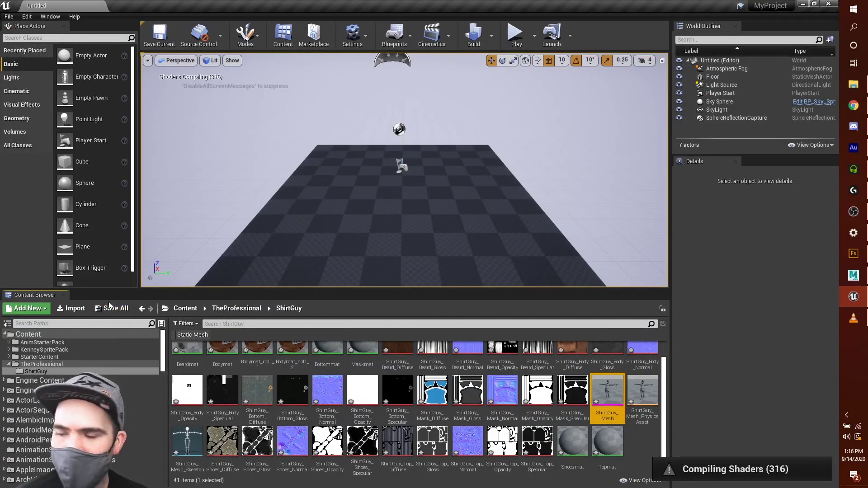
Step: Import ShirtGuy_Boxing.fbx and ShirtGuy_Macarena.fbx together as animations on the ShirtGuy_Mesh_Skeleton
left_click(74, 309)
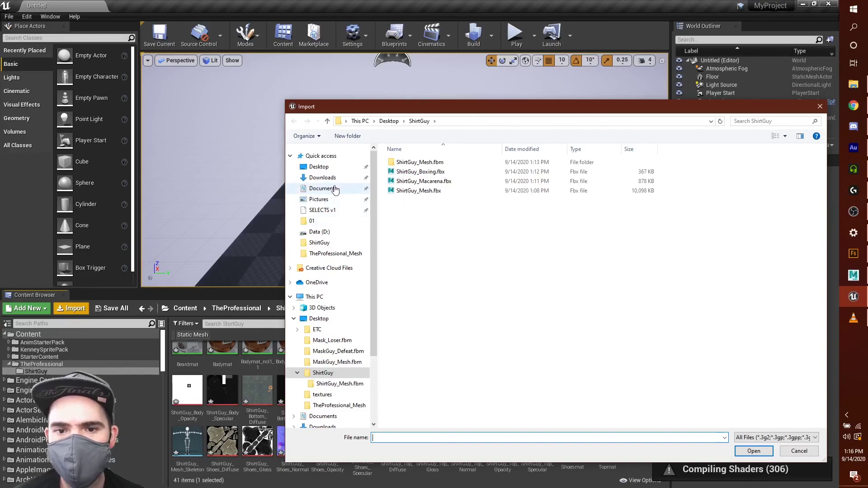
left_click(447, 183)
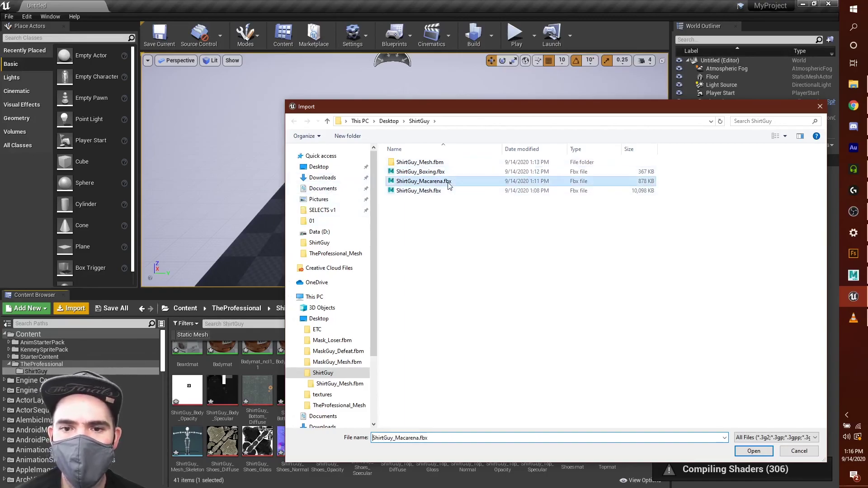
left_click(420, 173)
left_click(430, 183, "ctrl")
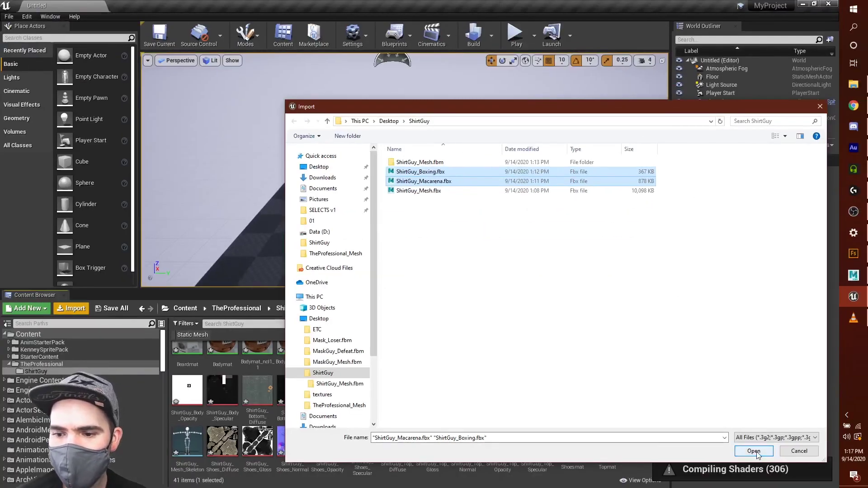
left_click(755, 452)
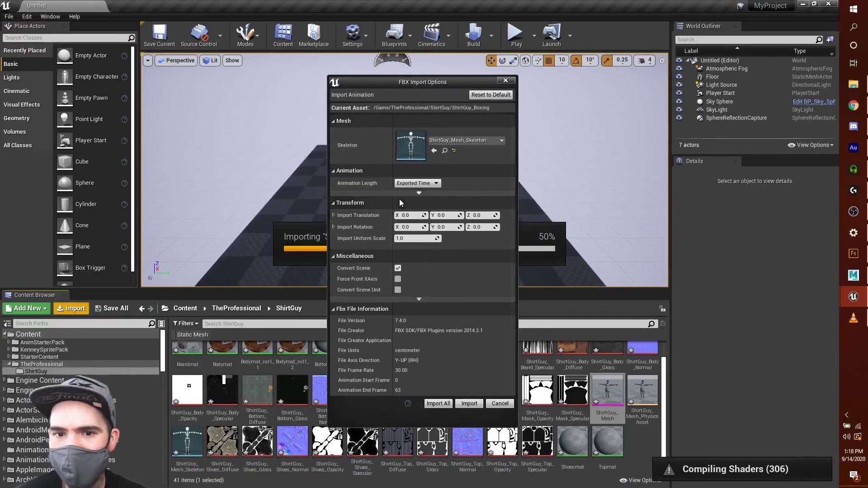
left_click(446, 403)
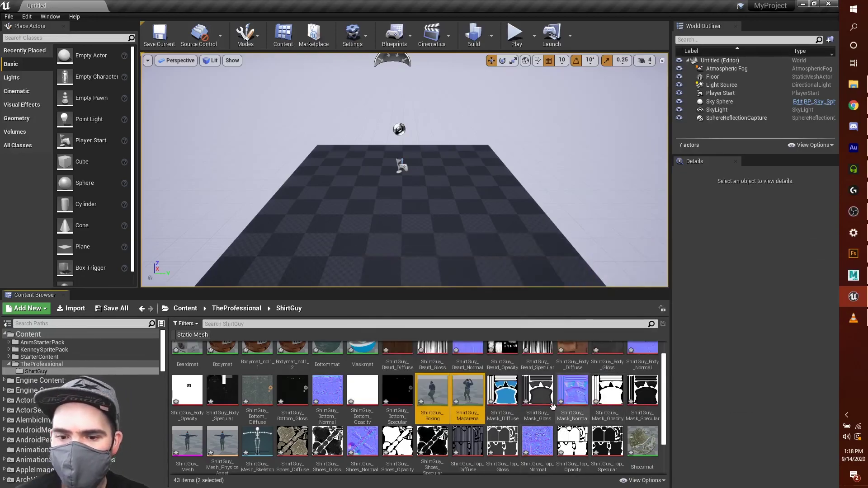
Step: Open the ShirtGuy_Macarena animation and maximize its editor window
left_click(515, 401)
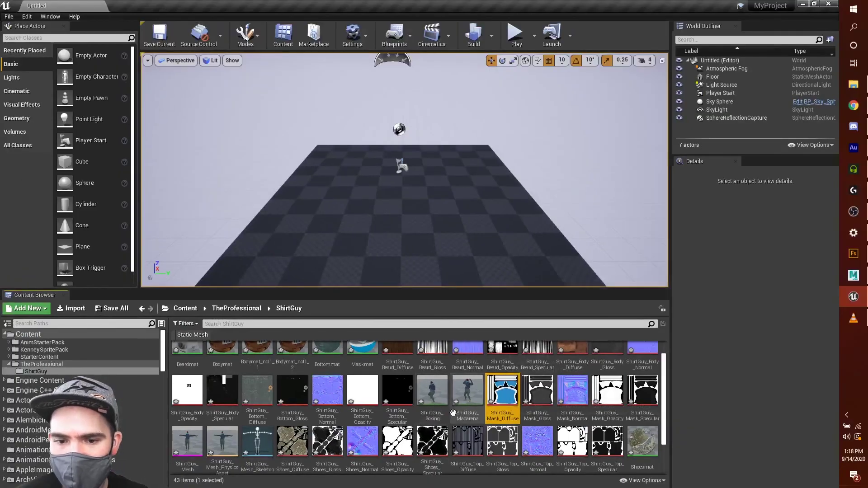
double_click(469, 395)
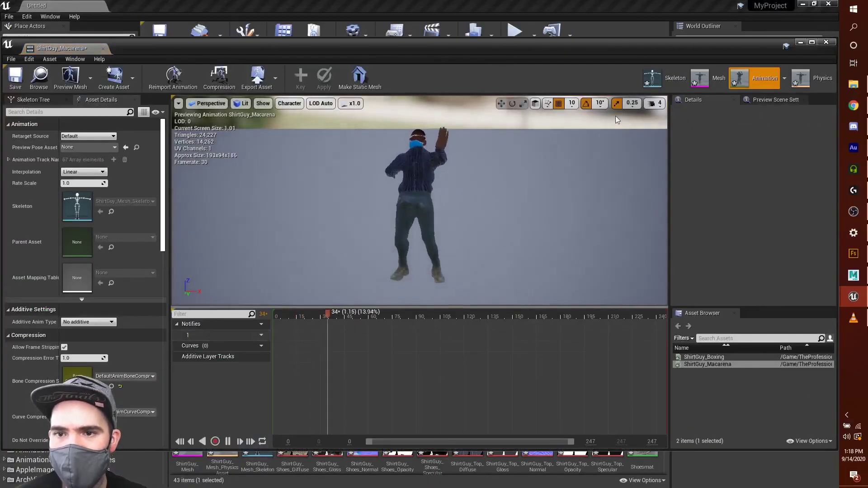
double_click(631, 44)
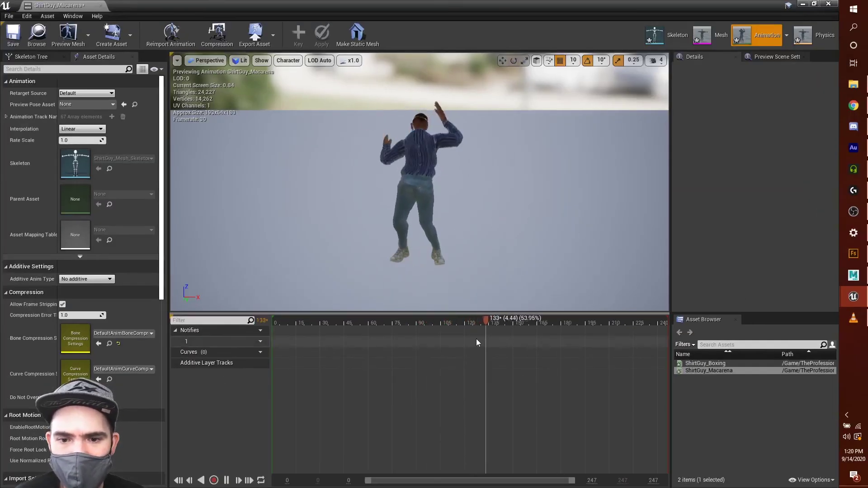
Step: Preview ShirtGuy_Boxing, switch back to ShirtGuy_Macarena, and return to ShirtGuy_Boxing to compare both animations
left_click(702, 363)
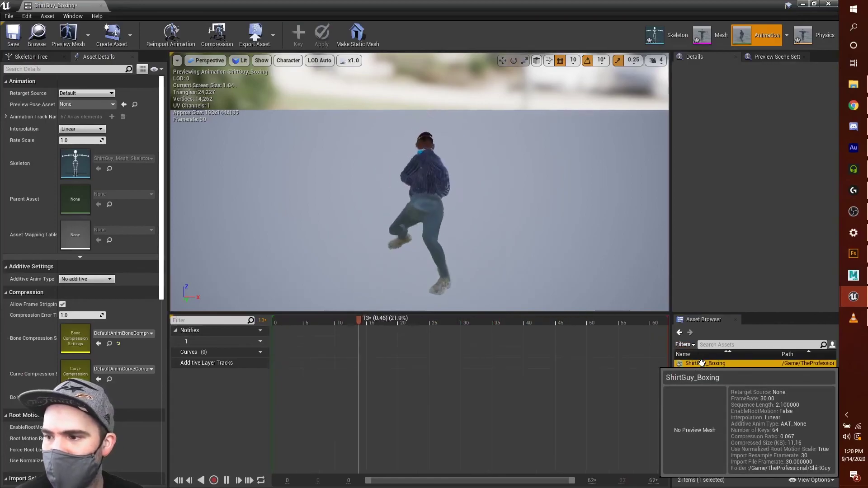
left_click(699, 371)
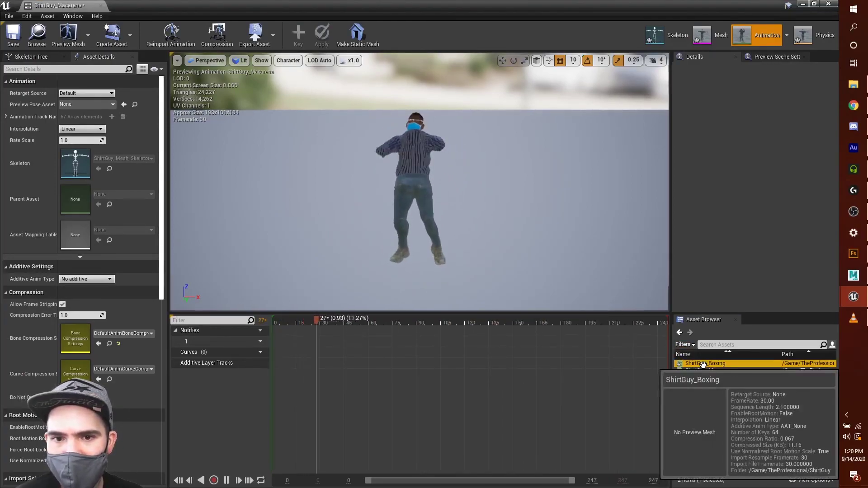
left_click(703, 363)
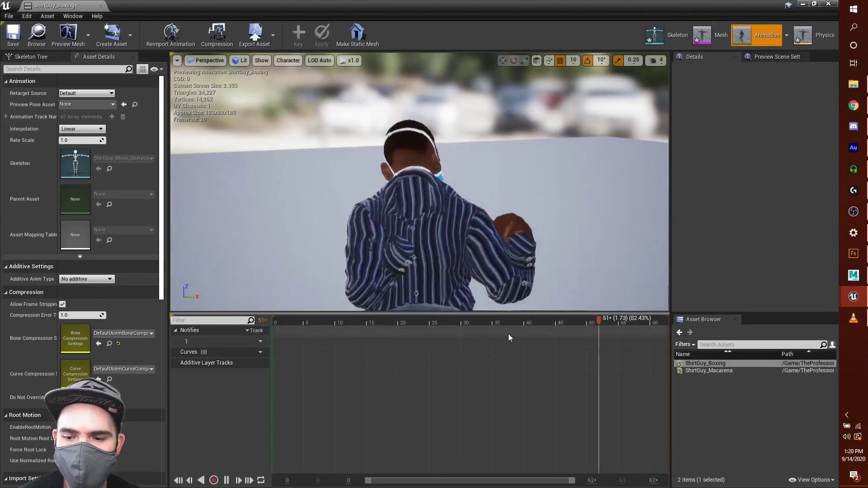
Step: Pause the boxing animation and inspect the character's head, mask and shirt up close
left_click(226, 481)
left_click_drag(320, 275, 344, 219)
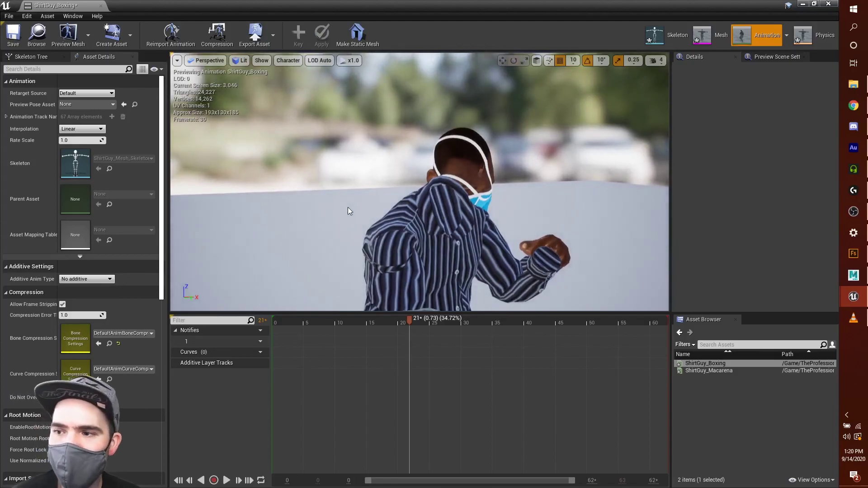
left_click_drag(375, 204, 377, 181)
left_click_drag(435, 166, 471, 123)
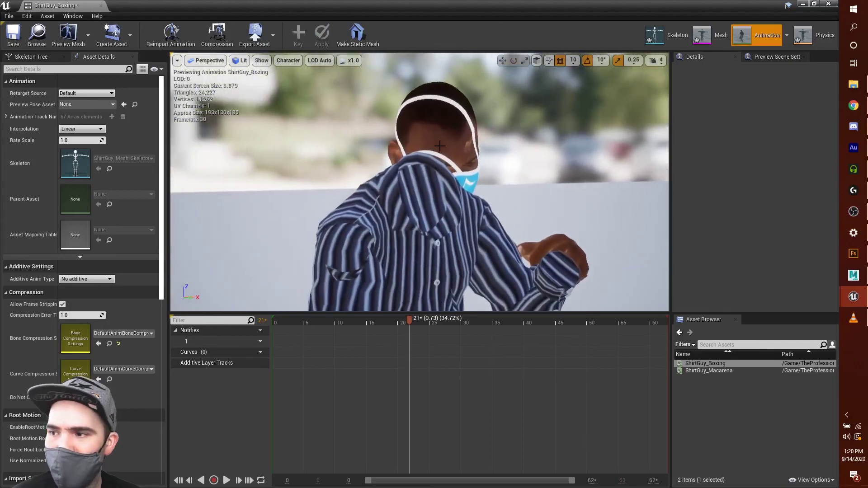
Step: Switch to editing ShirtGuy_Mesh and frame the character from the front to check its materials
left_click(720, 34)
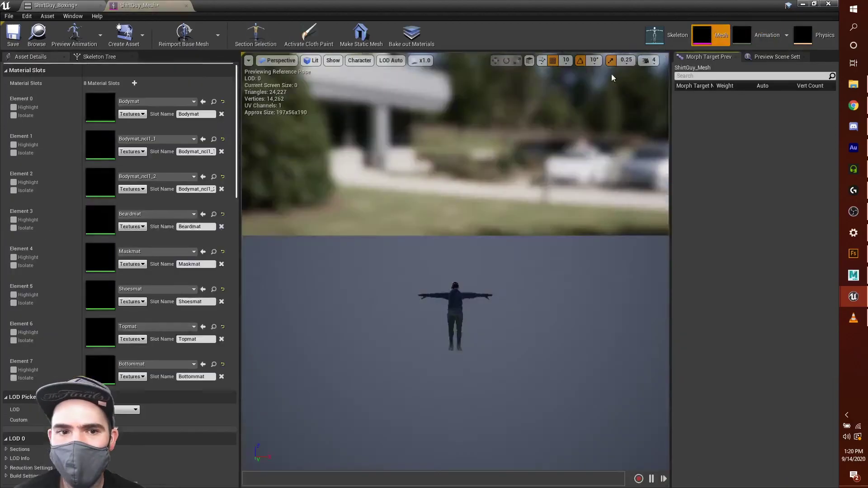
mouse_move(343, 289)
left_mouse_down()
mouse_move(359, 194)
mouse_move(359, 294)
left_mouse_up()
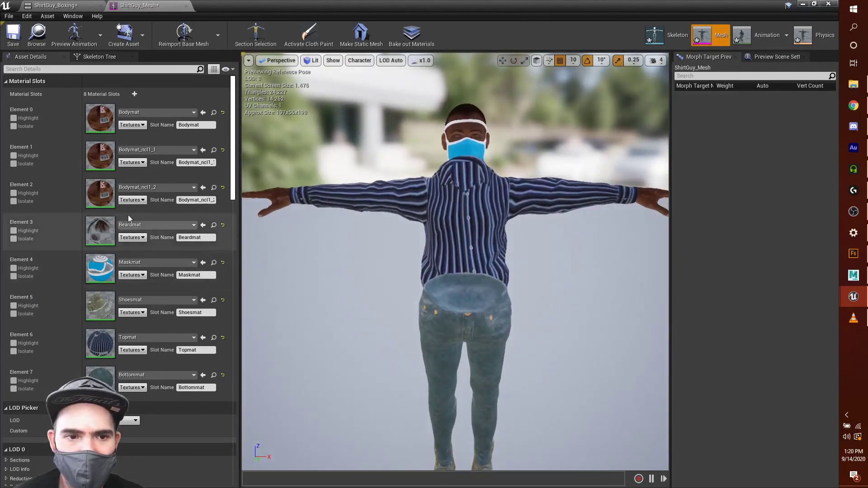
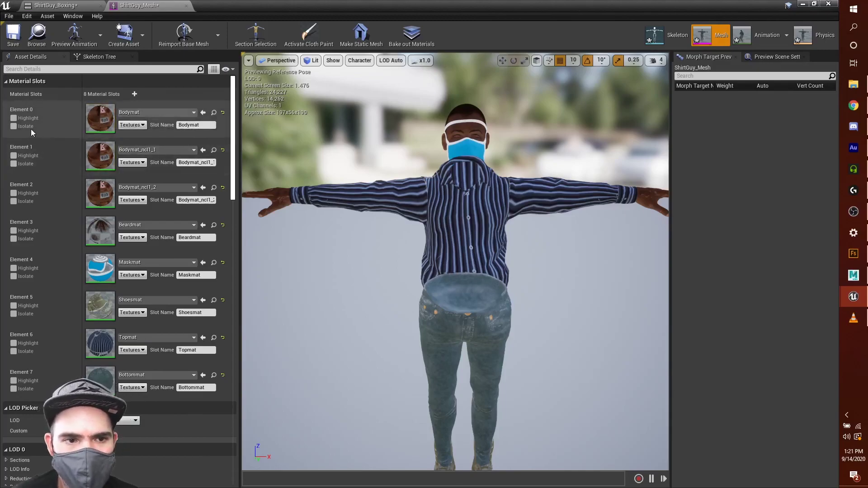
Step: Toggle highlighting and isolation of the Element 0 and Element 1 body materials to examine which parts of the character each covers
left_click(13, 118)
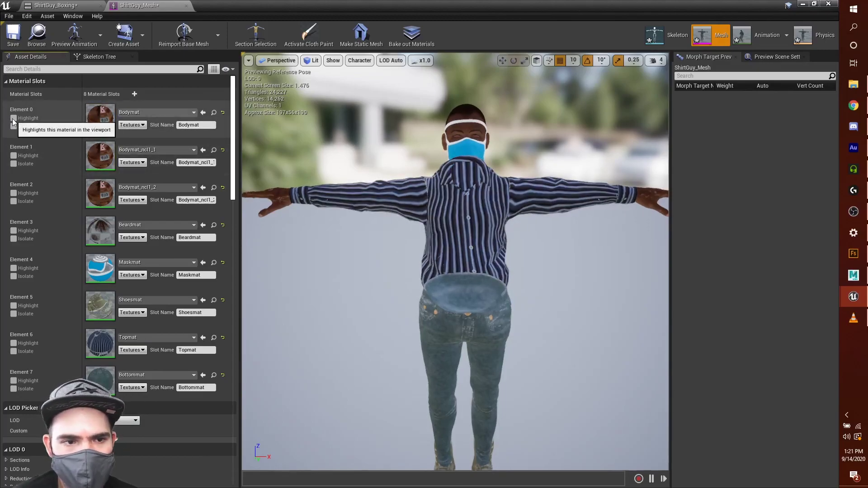
left_click(20, 157)
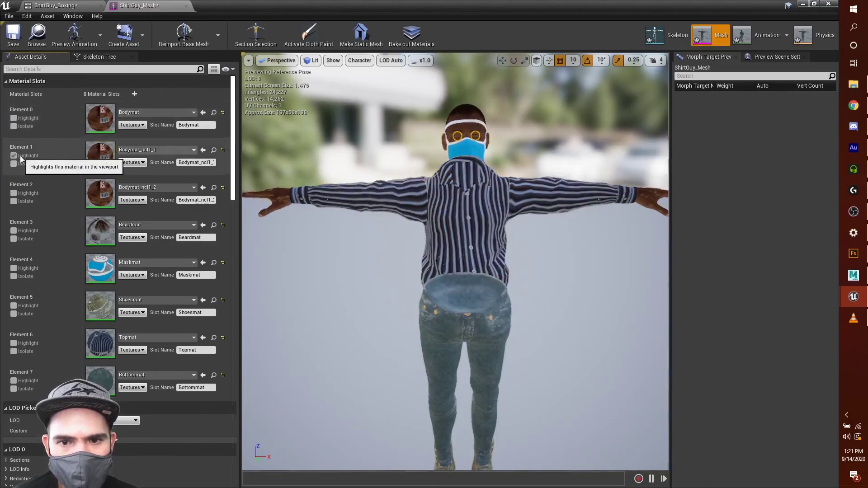
left_click(14, 126)
left_click(13, 126)
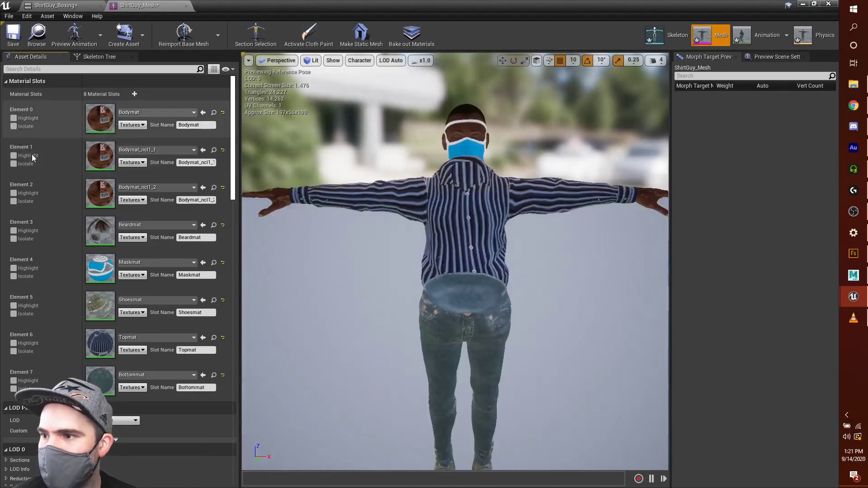
left_click(15, 127)
left_click(15, 127)
left_click(14, 127)
left_click(14, 127)
left_click(15, 162)
left_click(15, 162)
left_click(15, 162)
left_click(15, 162)
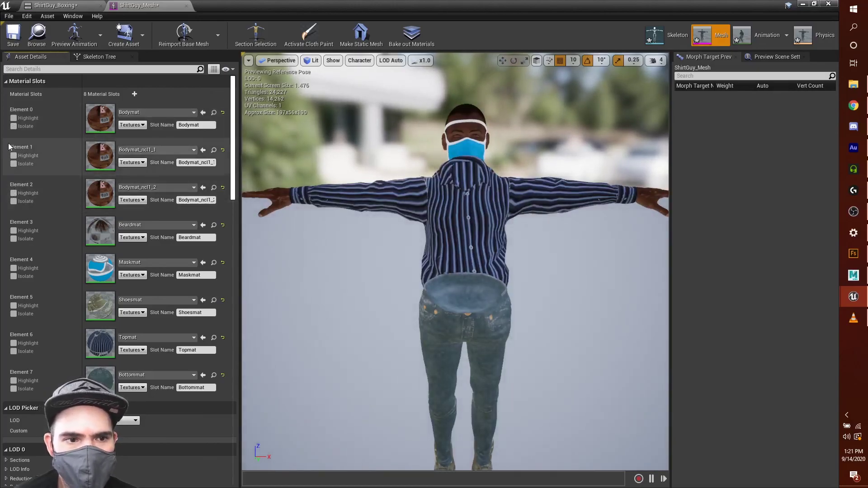
left_click(14, 127)
left_click(13, 127)
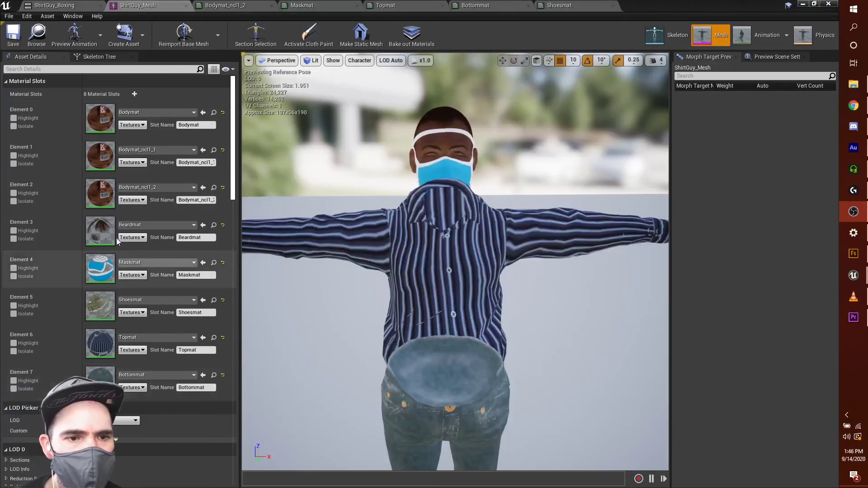
Step: Open the Bodymat_ncl1_2 material and move its ShirtGuy_Body_Opacity texture connection from Opacity to Opacity Mask
double_click(97, 200)
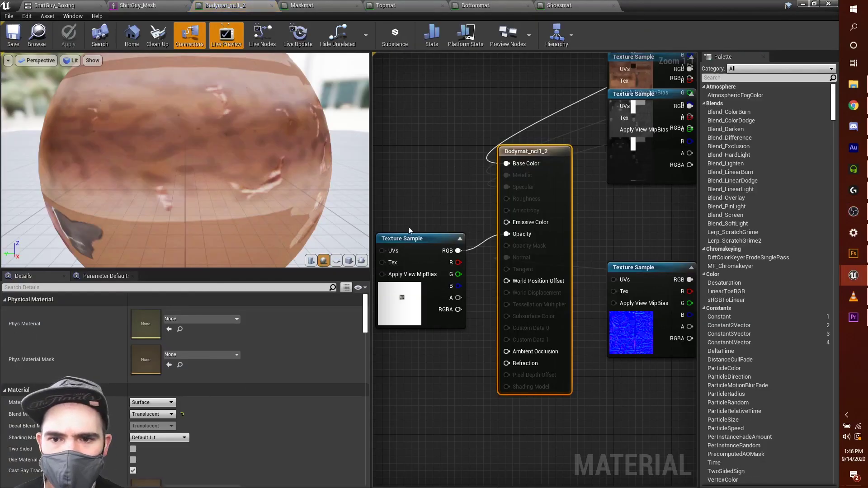
right_click_drag(419, 211, 452, 220)
left_click_drag(396, 277, 443, 251)
left_click(431, 259)
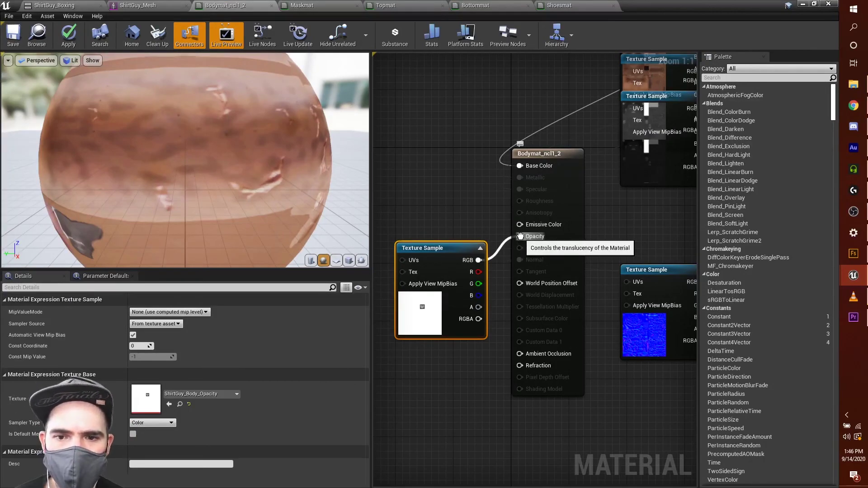
left_click_drag(520, 236, 520, 249)
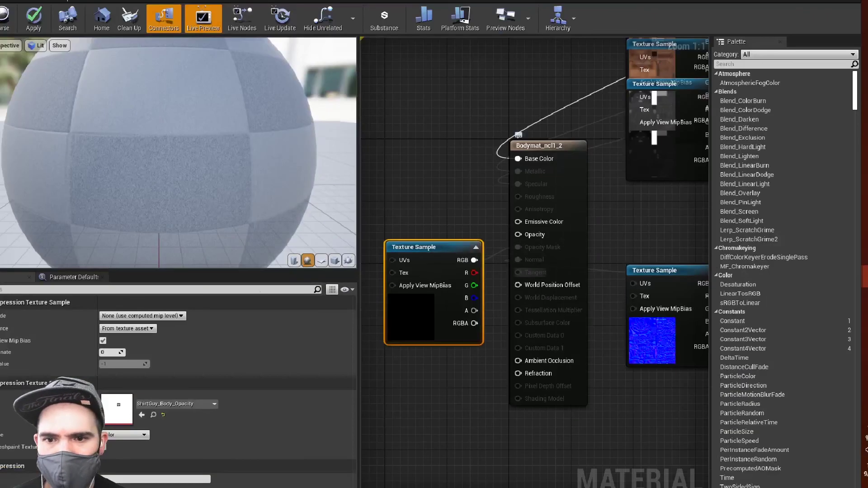
Step: Set the Bodymat_ncl1_2 material's blend mode to Masked and save it
left_click(564, 211)
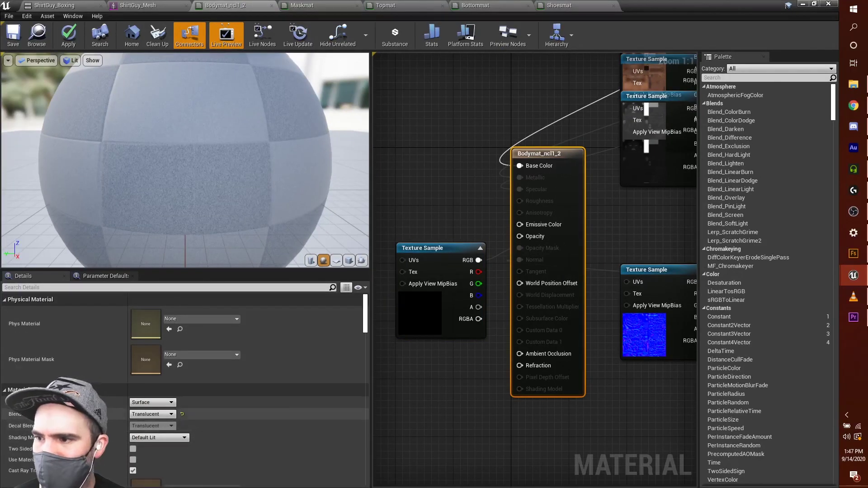
scroll(67, 407, "down", 3)
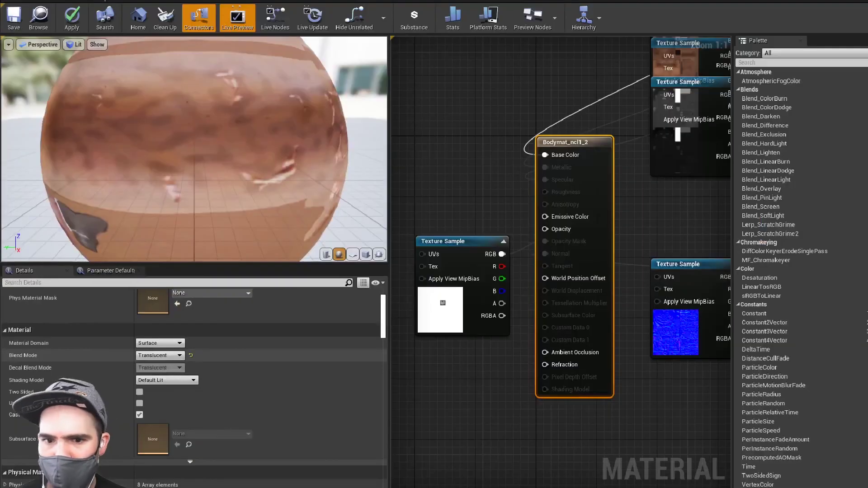
left_click(166, 356)
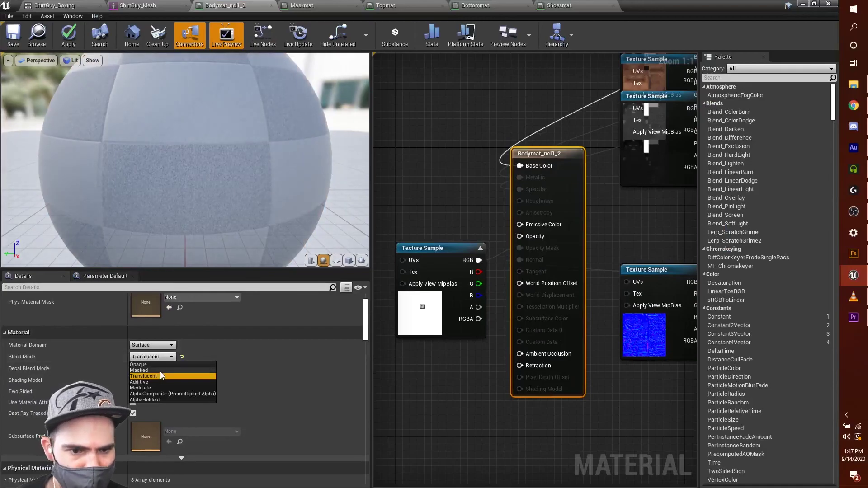
left_click(140, 371)
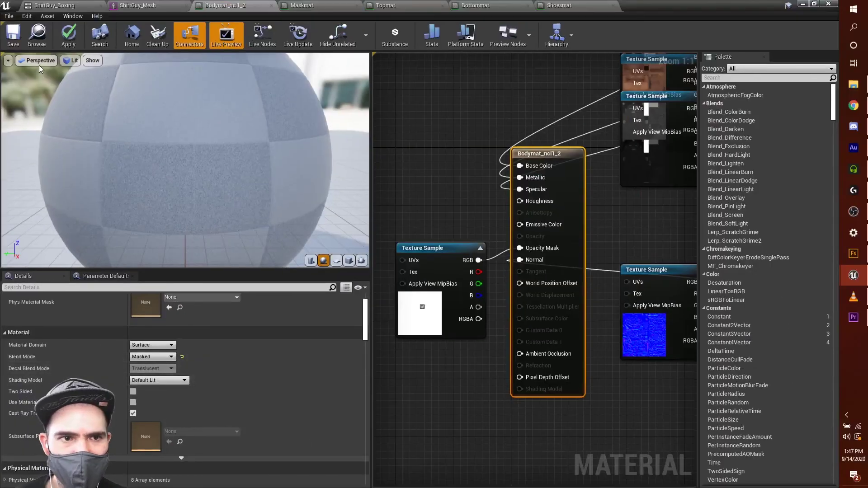
left_click(14, 35)
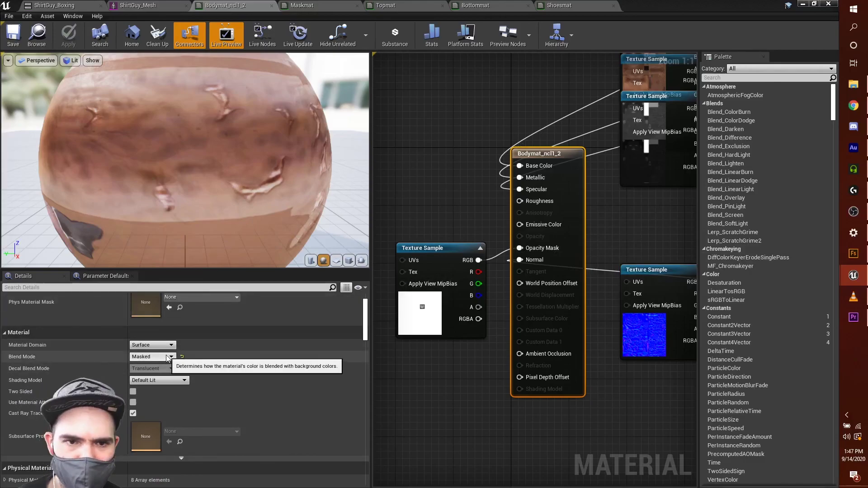
Step: Return to ShirtGuy_Mesh and examine the character's face, mask and collar up close
left_click(131, 5)
scroll(455, 261, "up", 5)
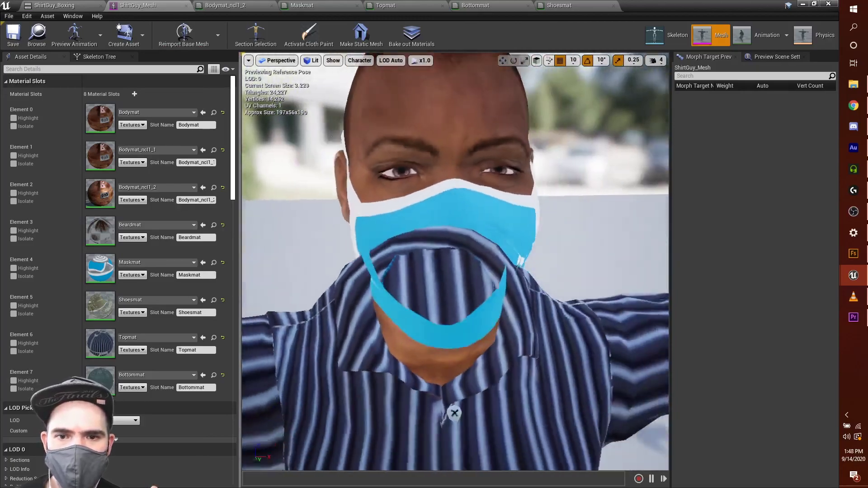
scroll(455, 261, "up", 5)
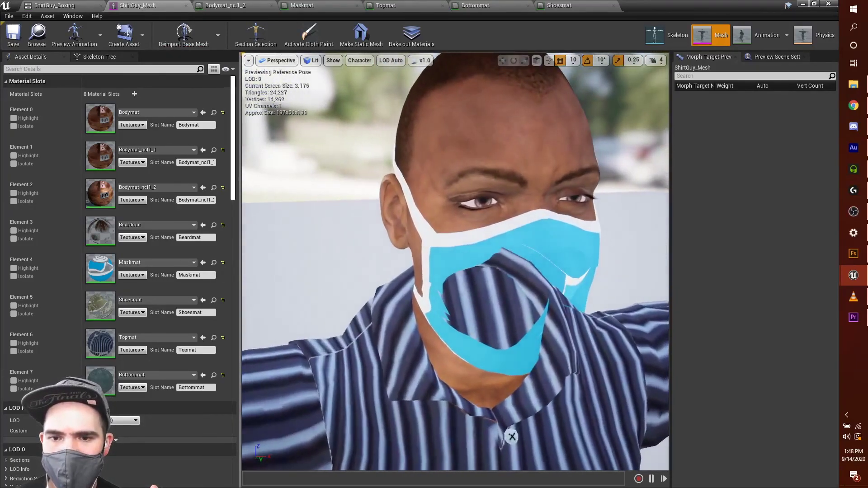
middle_click_drag(458, 437, 362, 456)
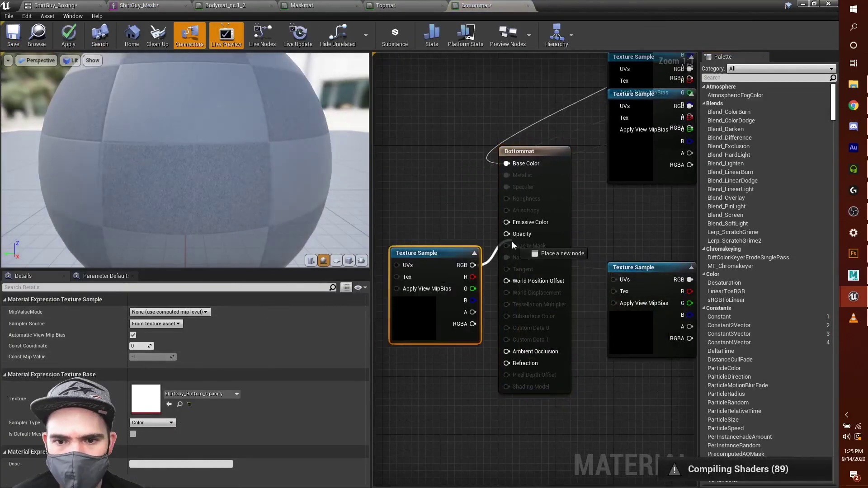
Step: Set the Bottommat and Shoesmat blend modes to Masked, moving the Shoesmat opacity texture to Opacity Mask, and save Shoesmat
left_click(152, 414)
left_click(150, 429)
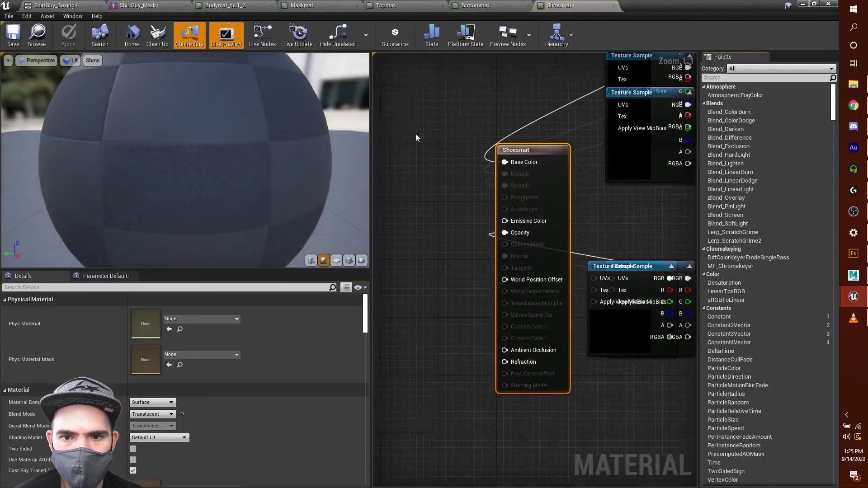
left_click_drag(451, 279, 507, 234)
left_click(509, 245)
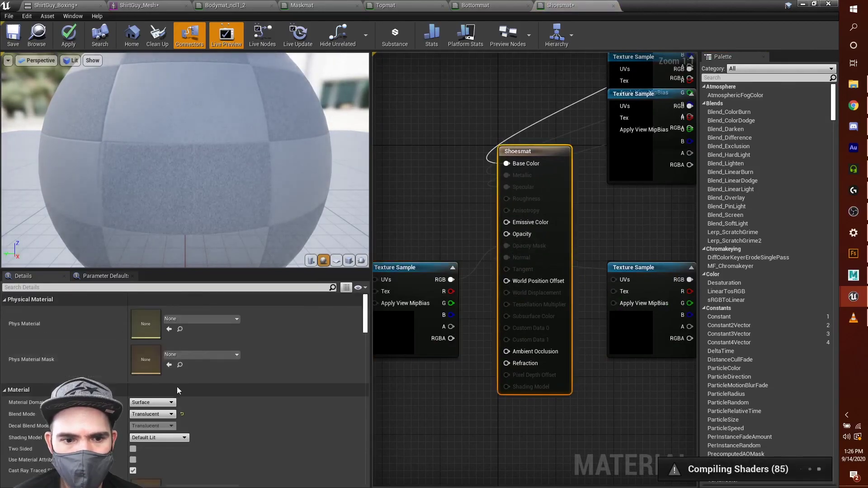
left_click(13, 35)
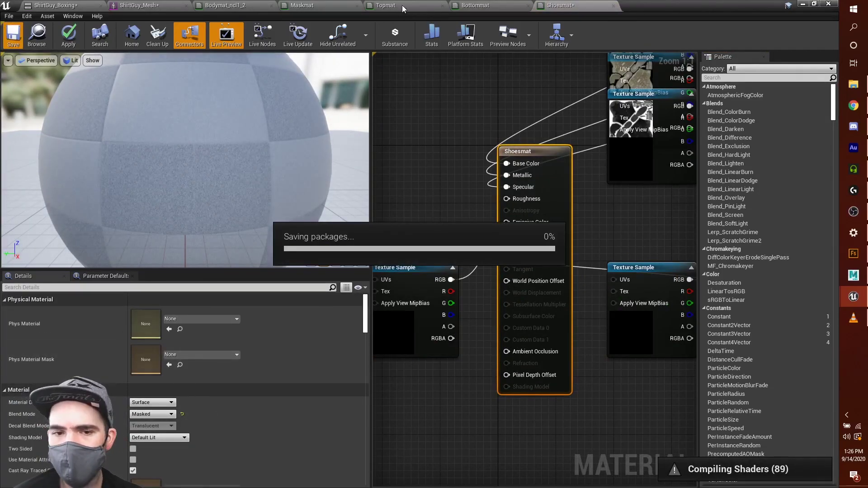
Step: Check the materials on the character, inspect the shoes in ShirtGuy_Boxing up close, and frame the whole figure
left_click(138, 5)
left_click_drag(477, 211, 457, 172)
left_click_drag(651, 312, 606, 333)
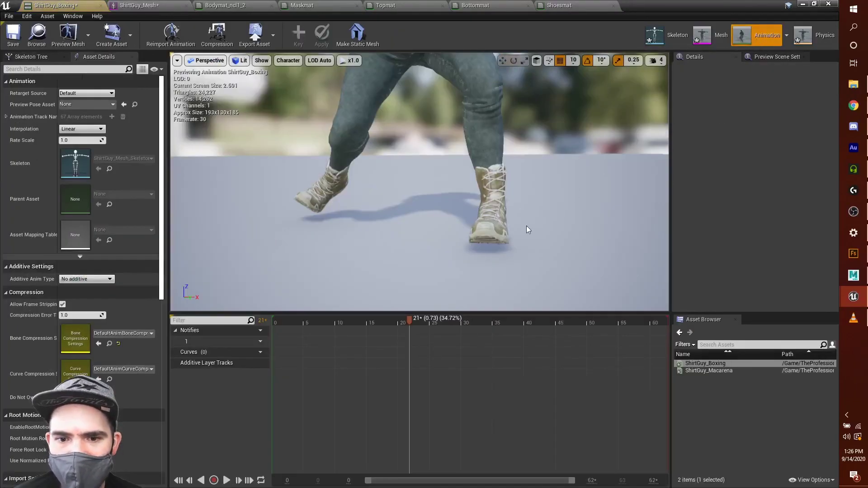
key("f")
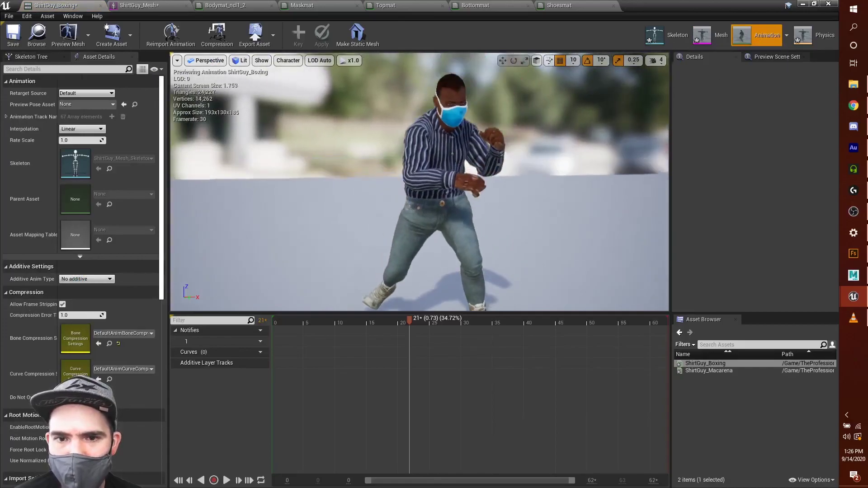
Step: Play the ShirtGuy_Boxing animation and view the moving character from another angle
left_click(708, 364)
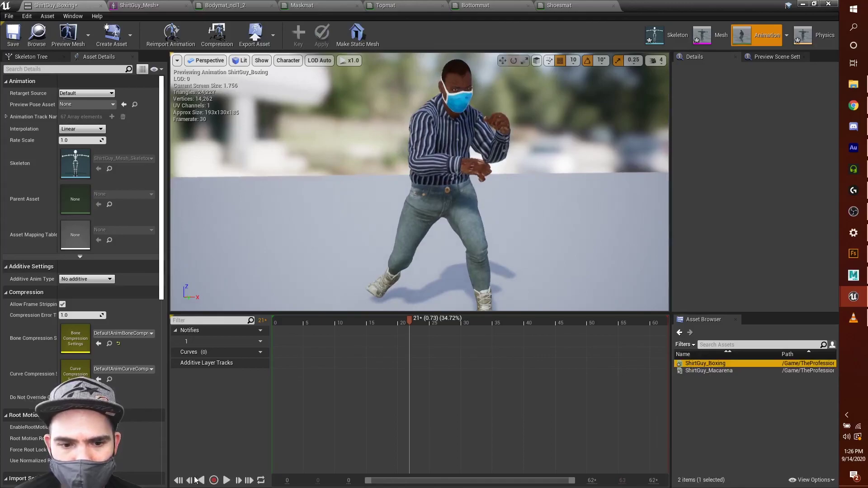
left_click(227, 481)
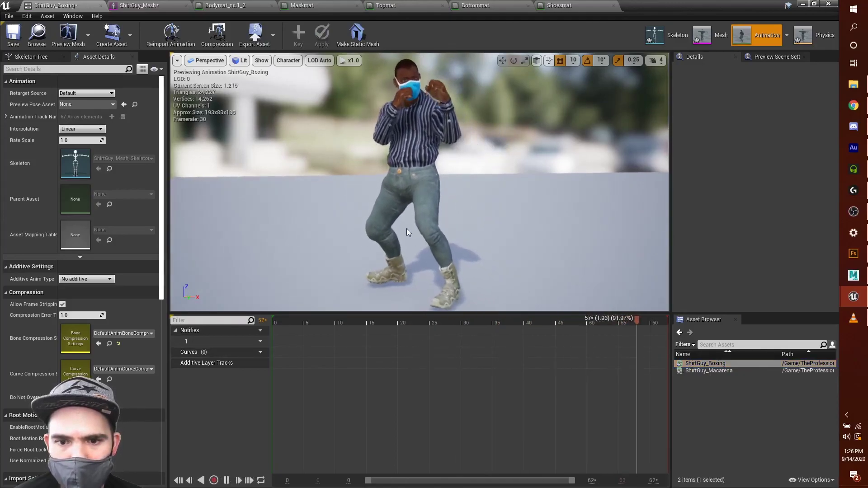
left_click_drag(465, 303, 442, 287)
left_click_drag(436, 333, 387, 333)
Step: Move the boxing animation's playhead to about frame 10 and review the sequence editing options available there
right_click(330, 349)
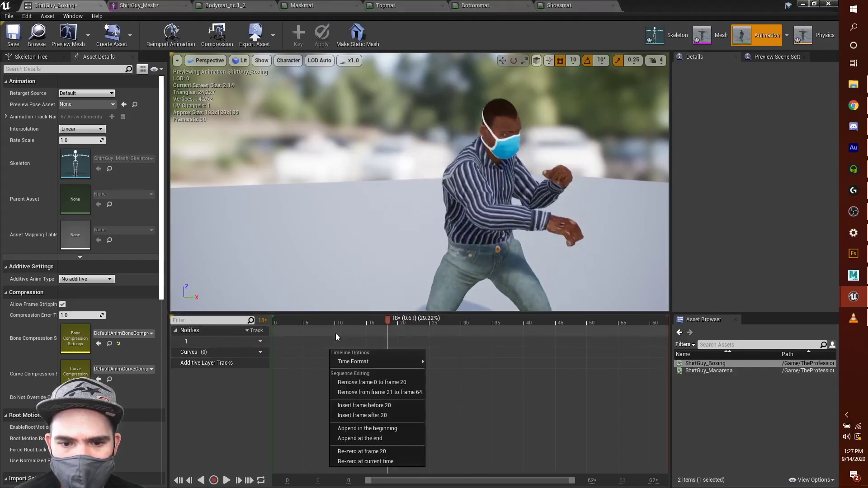
left_click_drag(376, 317, 335, 330)
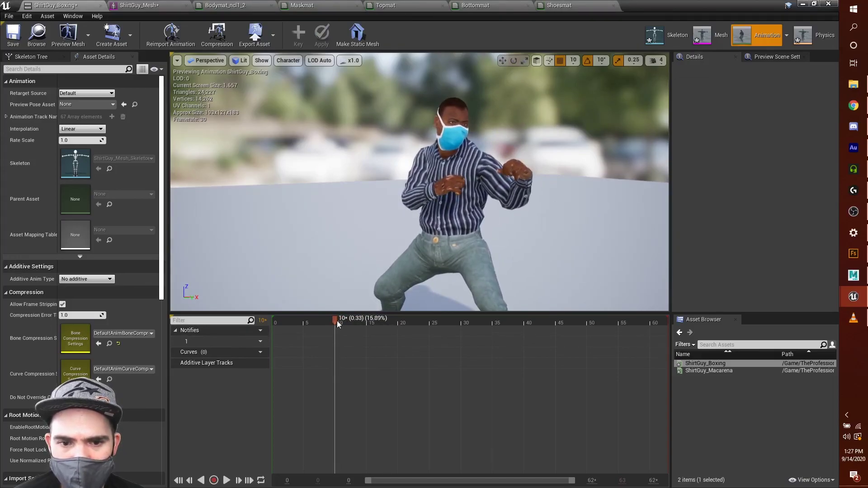
right_click(334, 322)
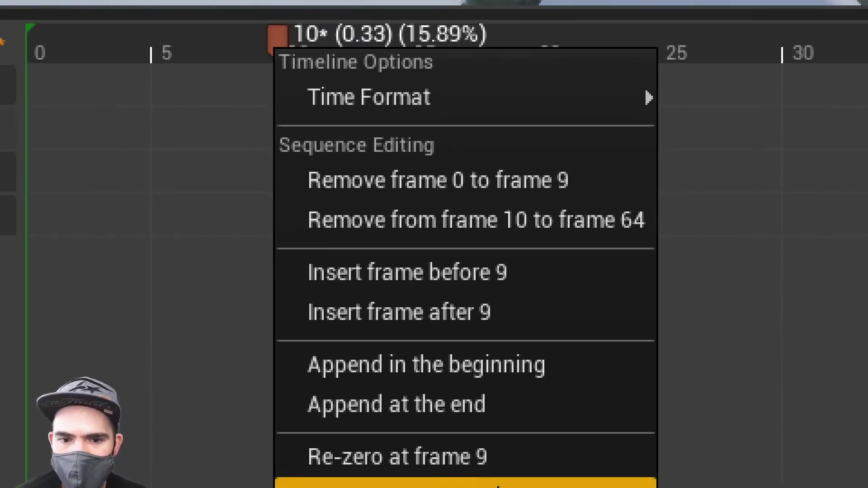
left_click(416, 473)
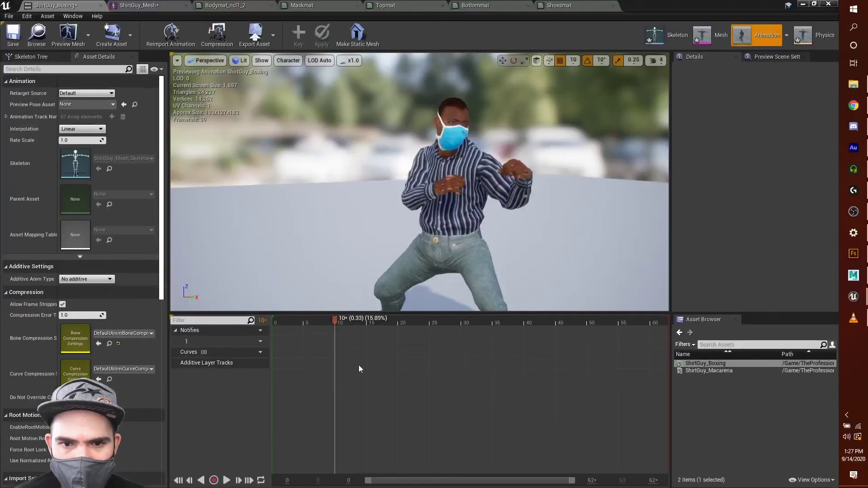
Step: Preview the boxing motion, scrub back to about frame 12, and save the ShirtGuy_Boxing animation
key("space")
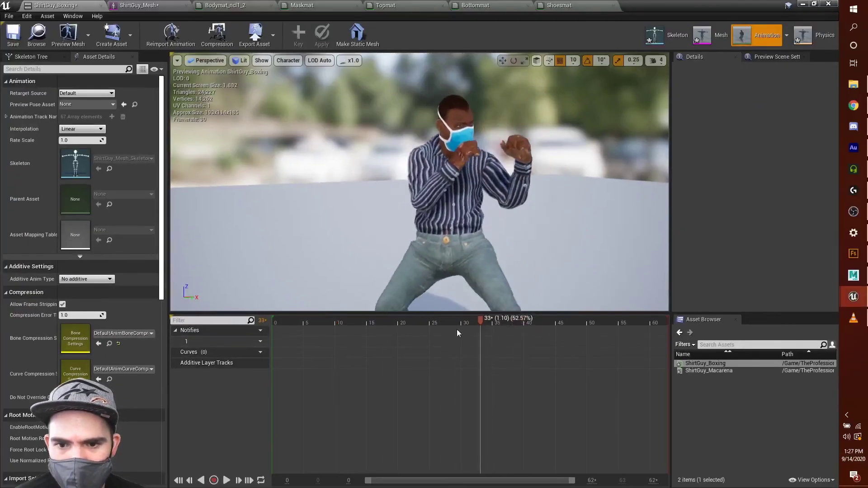
left_click_drag(457, 330, 348, 333)
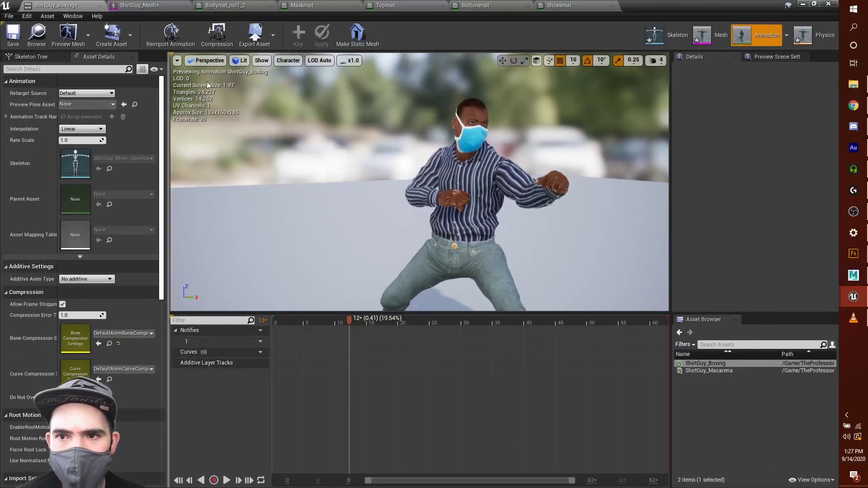
left_click(17, 44)
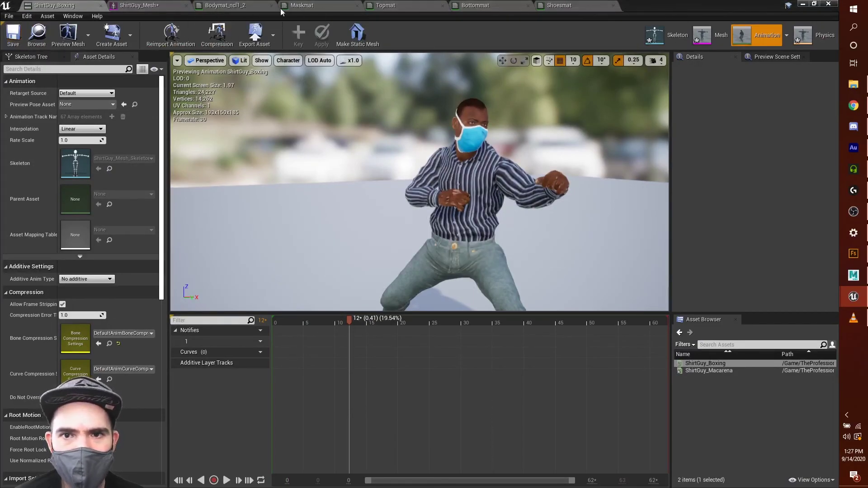
Step: Minimize the asset editor window and look over the level in the main editor
left_click_drag(706, 5, 724, 78)
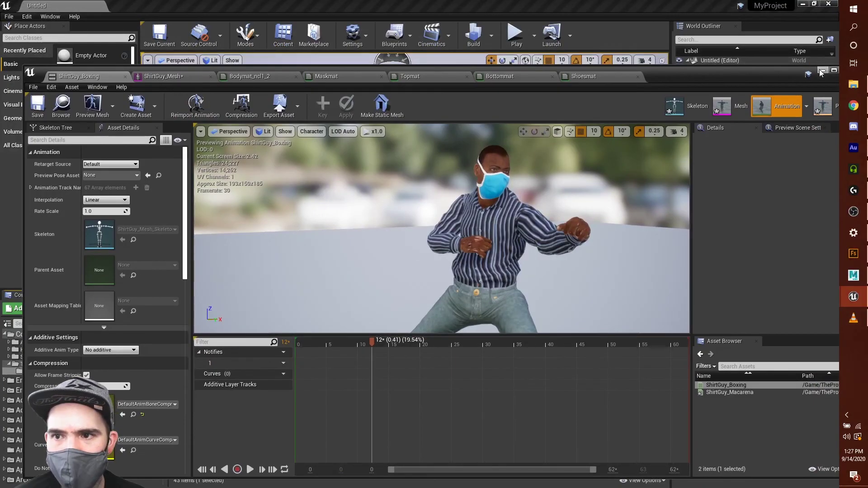
left_click(822, 71)
right_click_drag(359, 222, 366, 208)
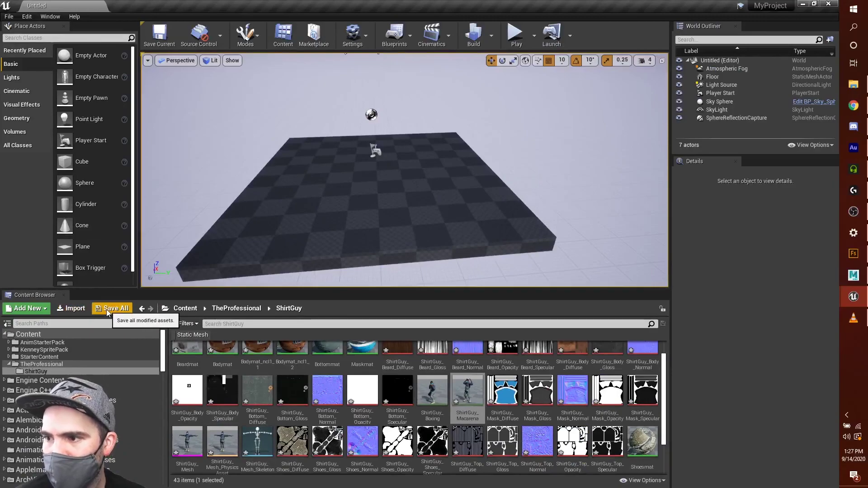
Step: Save all modified assets in the project
left_click(8, 17)
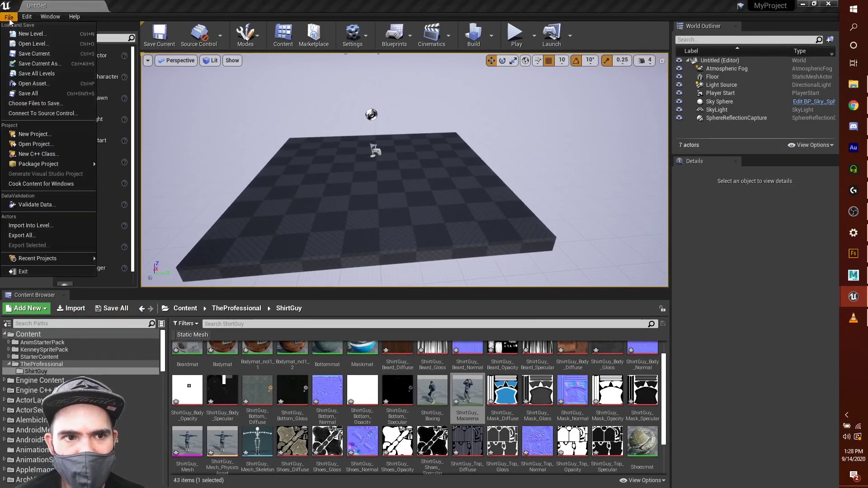
left_click(217, 4)
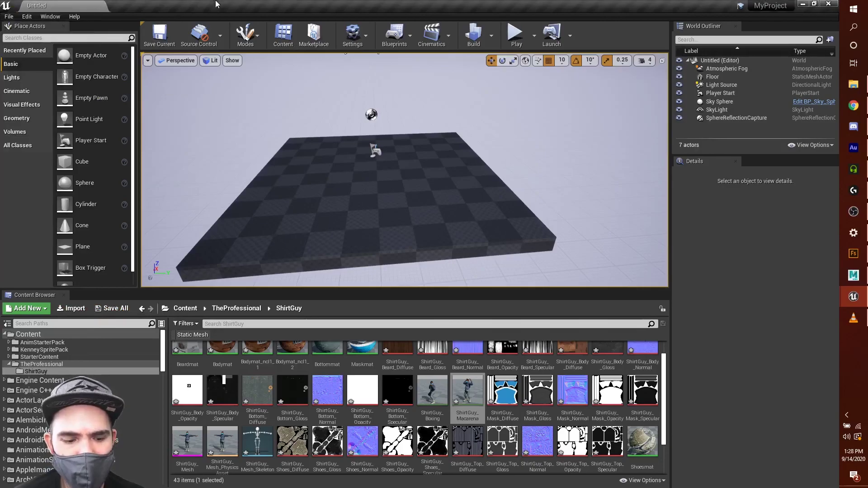
key("ctrl+shift+s")
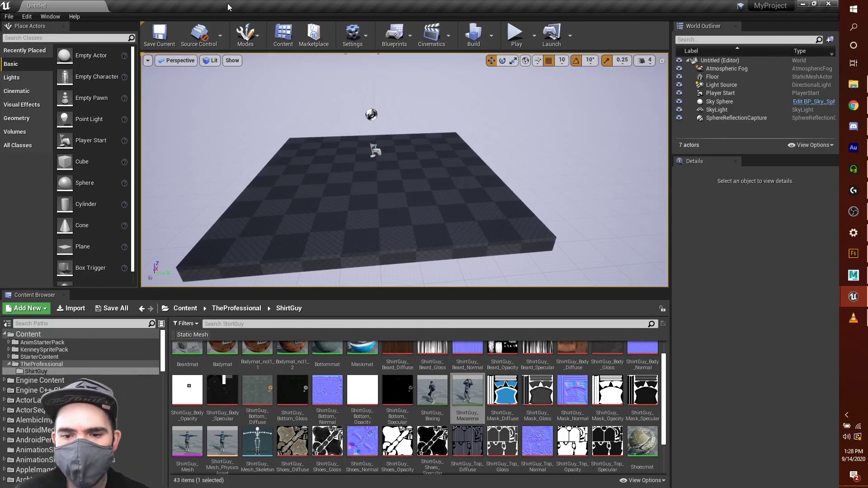
Step: Place the ShirtGuy_Macarena and ShirtGuy_Boxing animations side by side on the level's checkered floor
right_click_drag(362, 180, 402, 195)
left_click_drag(467, 392, 563, 215)
left_click_drag(433, 391, 500, 199)
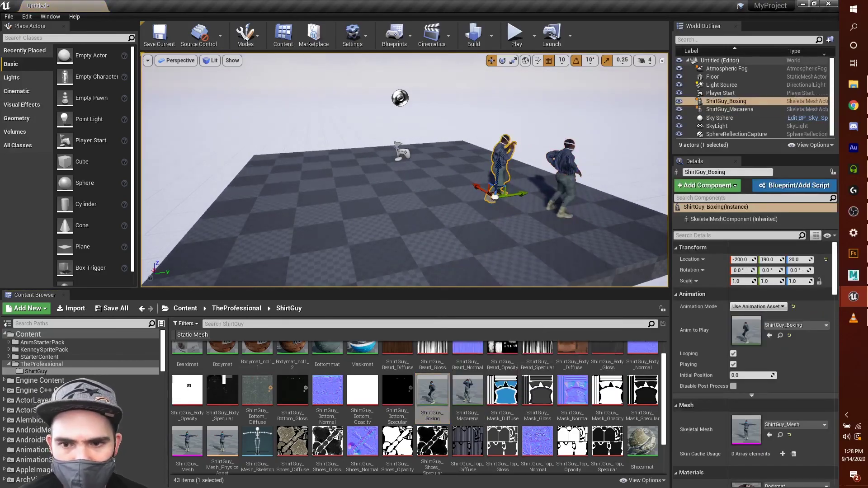
Step: Turn both characters to face the same open side of the floor, rotating ShirtGuy_Boxing 100° about Z
left_click(566, 202)
key("e")
left_click_drag(579, 233, 565, 185)
left_click(507, 196)
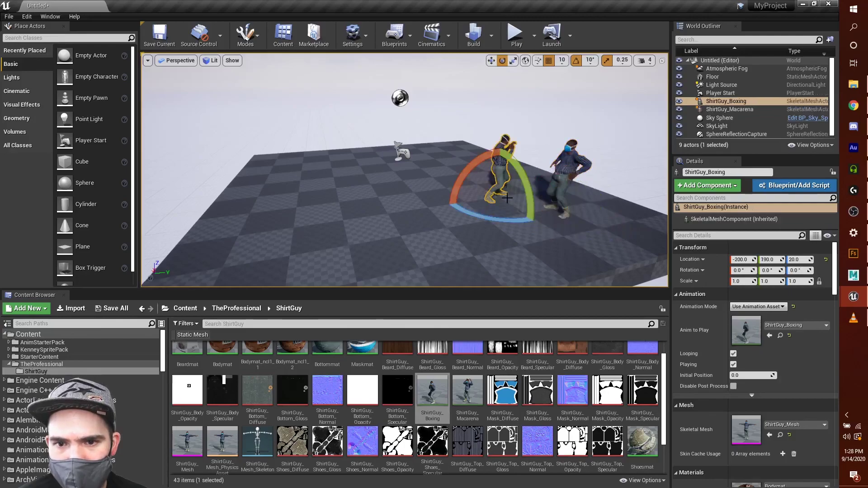
left_click_drag(508, 214, 568, 217)
right_click_drag(568, 217, 616, 211)
key("w")
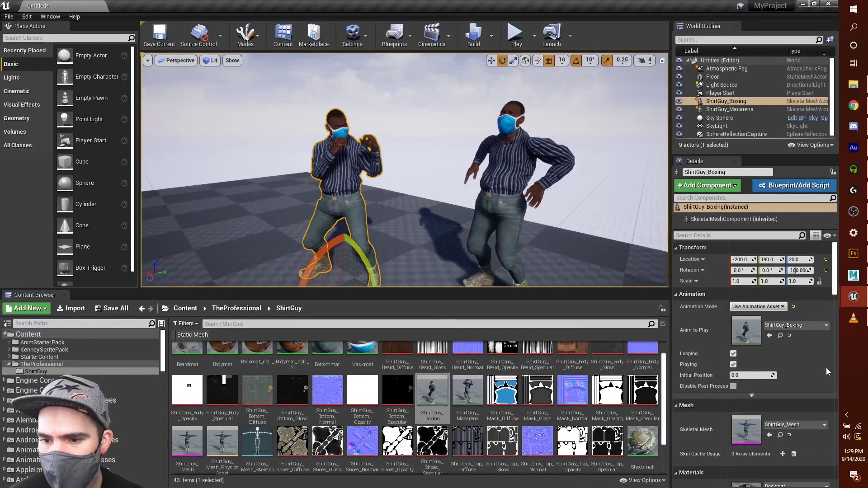
Step: Review the mesh and material elements assigned to the placed ShirtGuy_Boxing actor
scroll(774, 396, "down", 7)
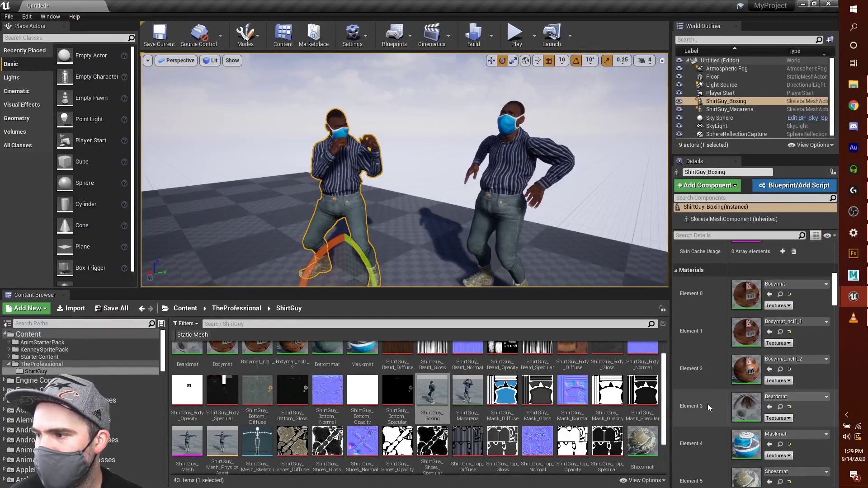
scroll(707, 403, "down", 5)
scroll(743, 379, "up", 8)
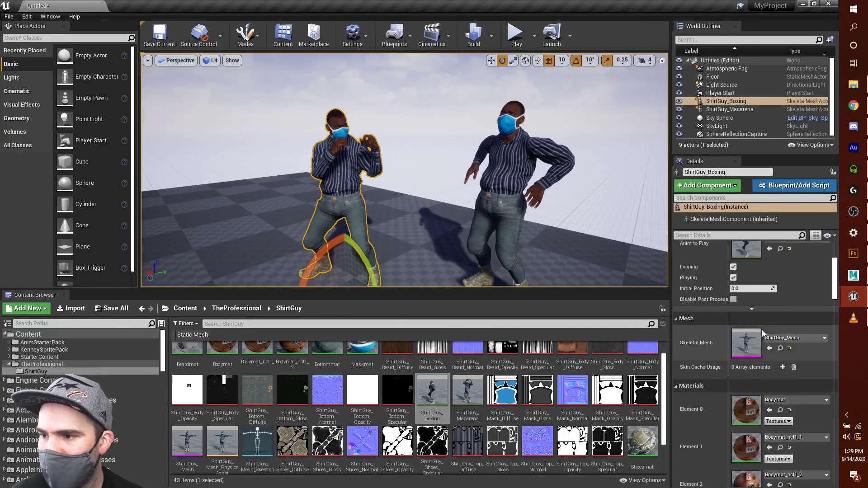
scroll(779, 372, "up", 3)
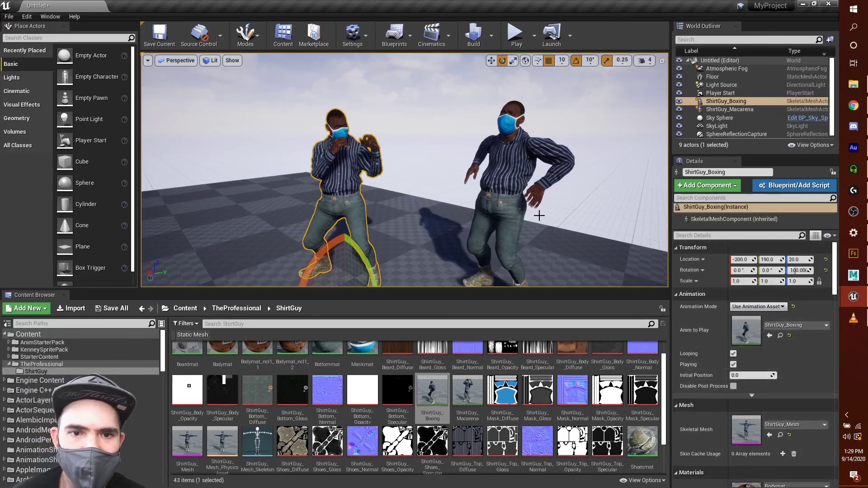
Step: Play the level, move around both animated characters to inspect them up close, and stop the play session
scroll(540, 217, "down", 5)
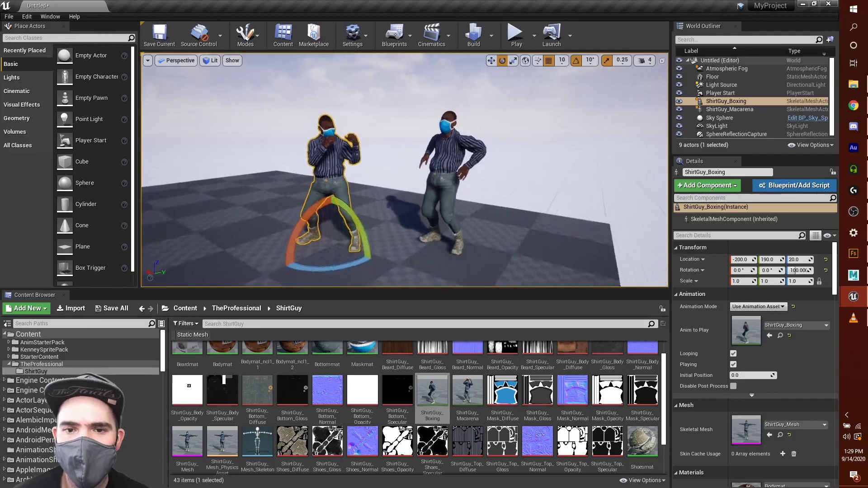
left_click(516, 36)
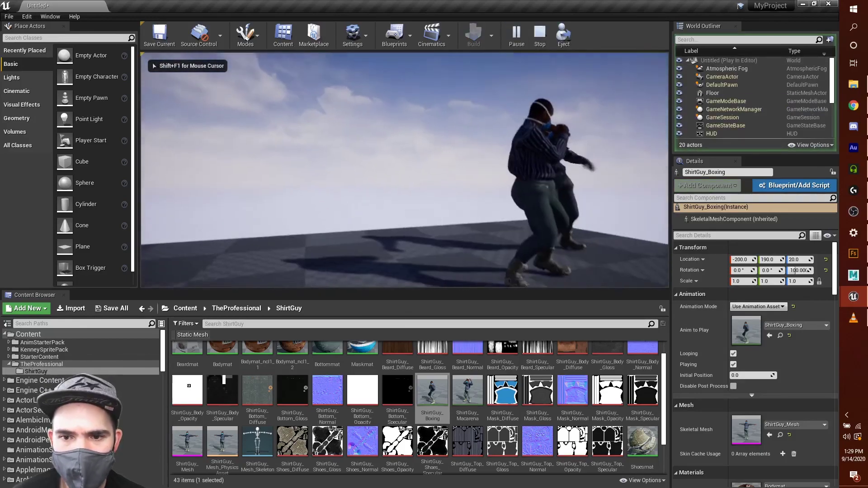
key("w")
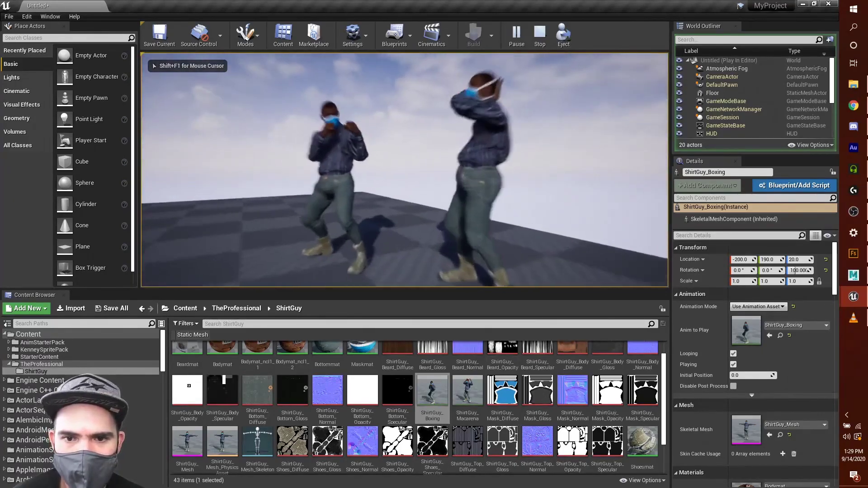
key("w")
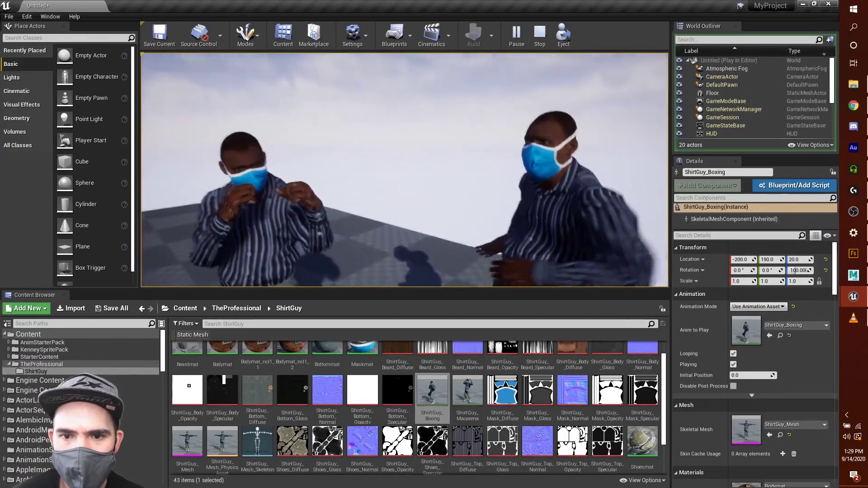
key("s")
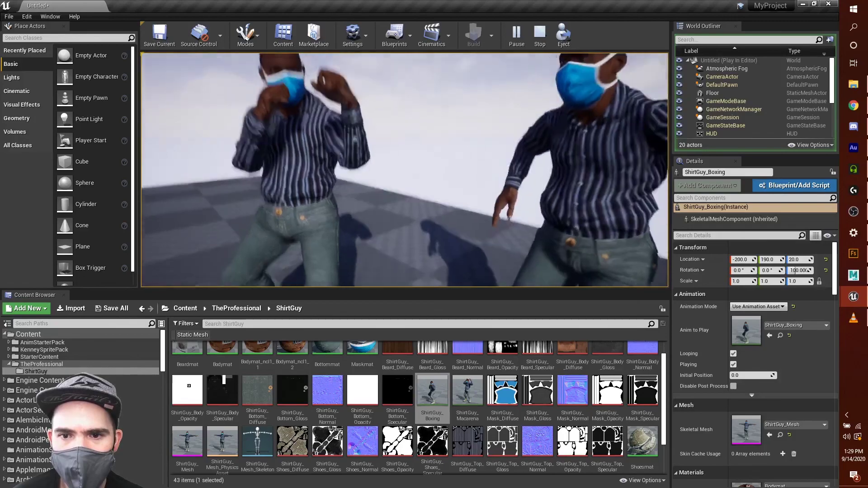
key("w")
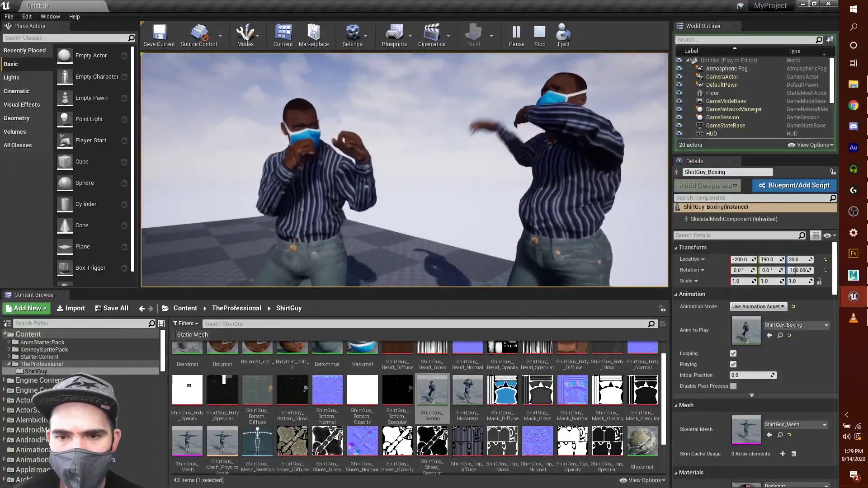
key("s")
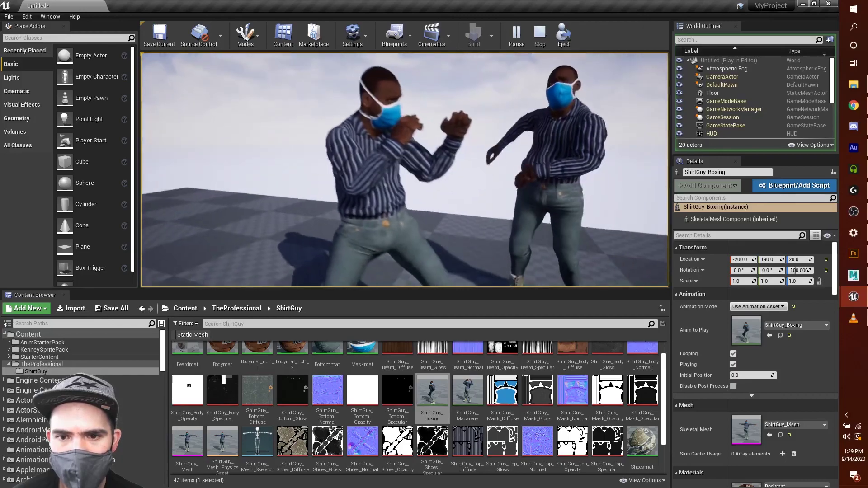
key("Escape")
key("Escape")
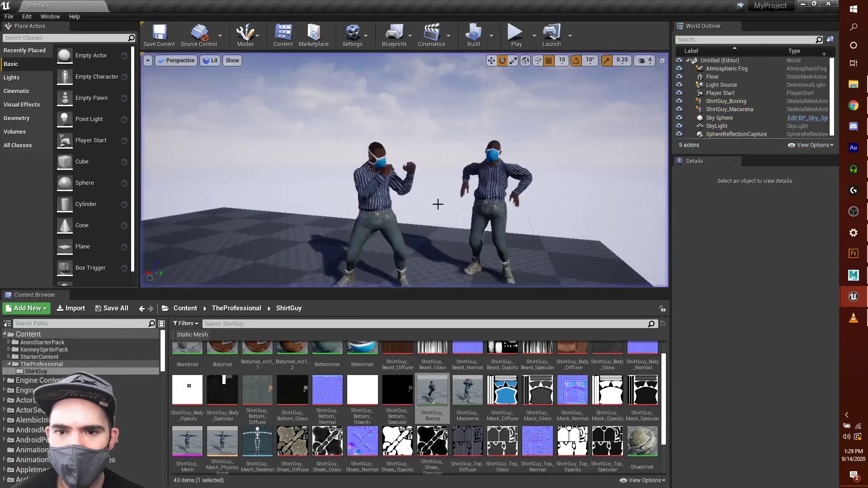
left_click(438, 204)
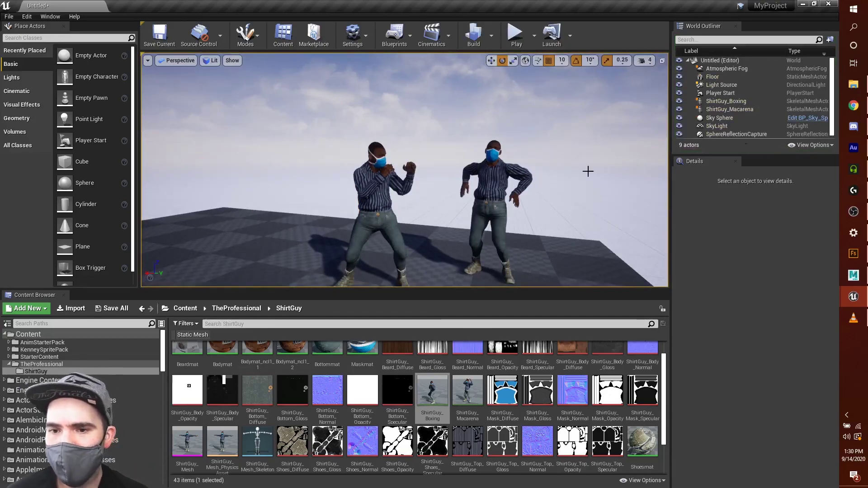
Step: Switch to Adobe Fuse to view the source character from the front, and to Mixamo to view its boxing animation
left_click(854, 253)
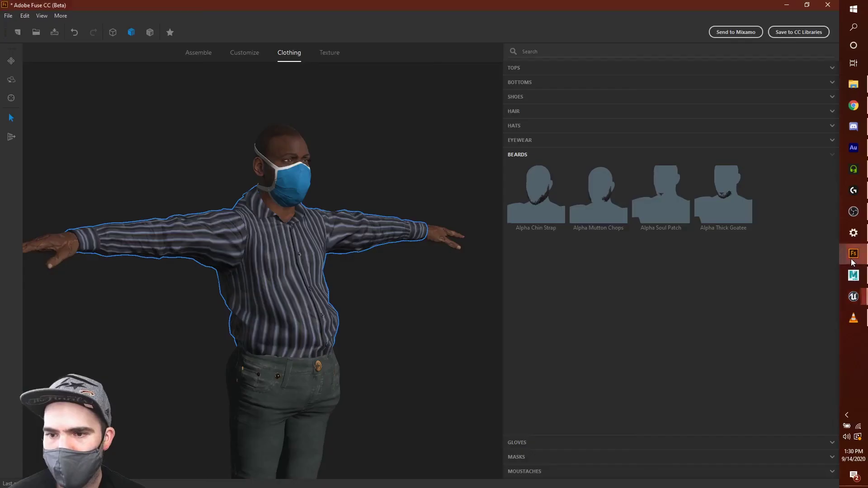
left_click_drag(417, 151, 387, 153)
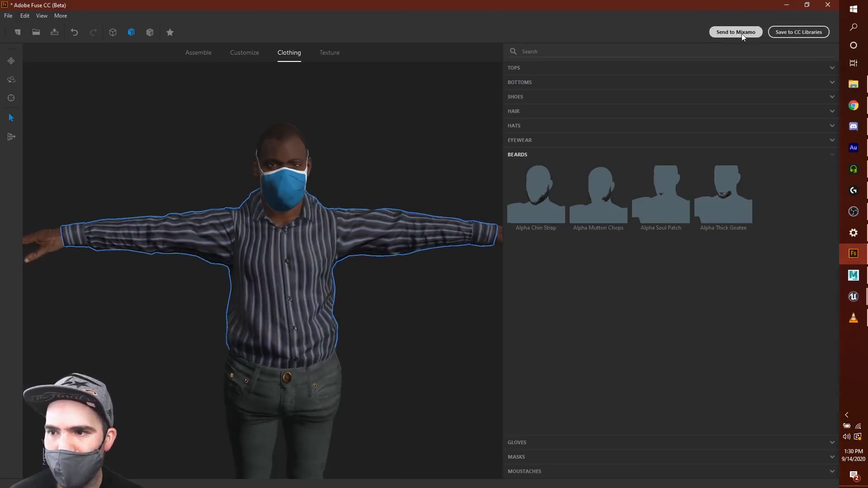
left_click(854, 105)
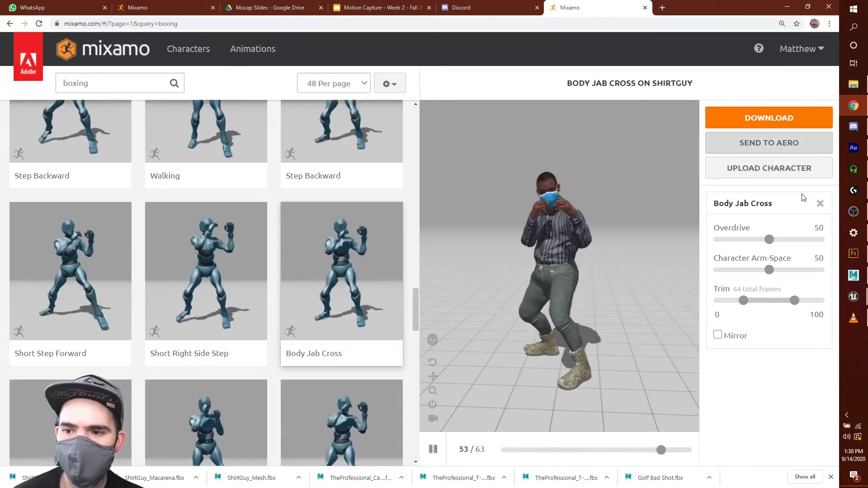
Step: Switch back to the main Unreal Editor window and look over the two characters in the level
mouse_move(858, 297)
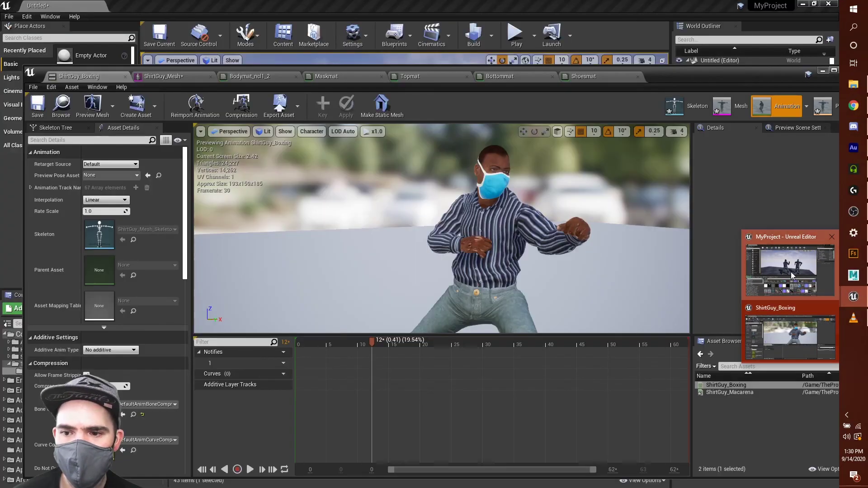
left_click(791, 270)
mouse_move(455, 211)
left_mouse_down()
mouse_move(466, 208)
mouse_move(459, 208)
left_mouse_up()
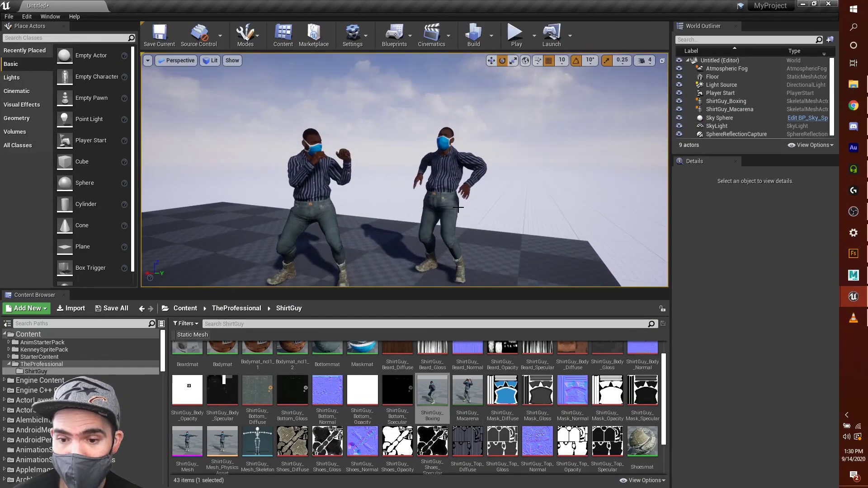